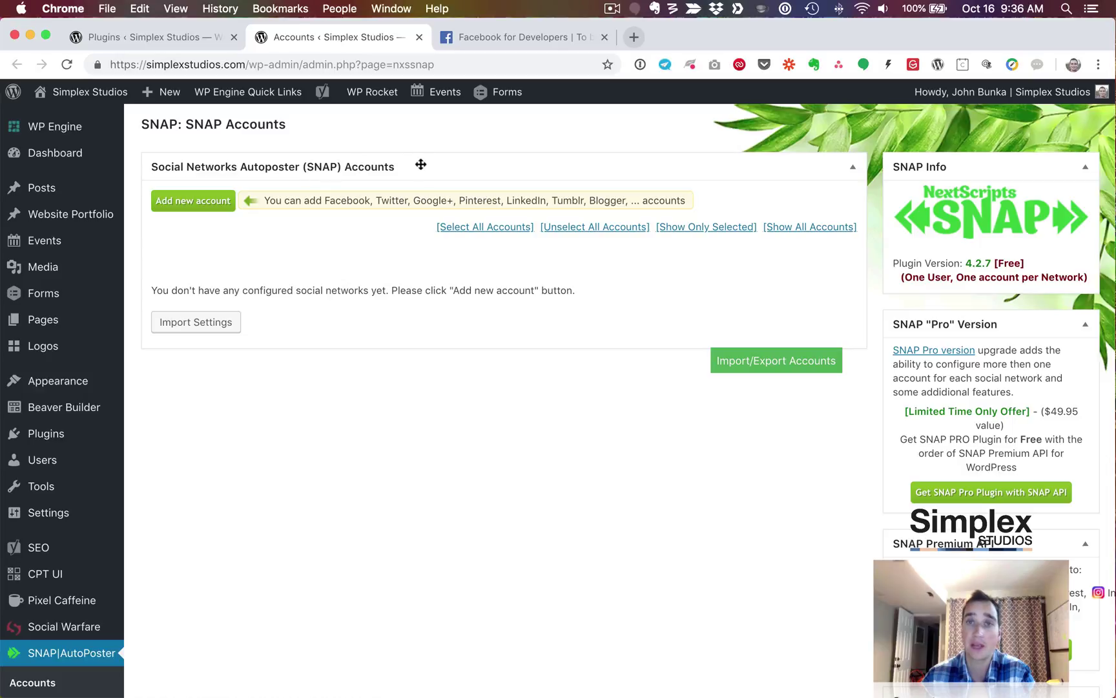
# Open the SNAP Accounts list and review the supported networks that can be added
pyautogui.scroll(-1, 307, 461)
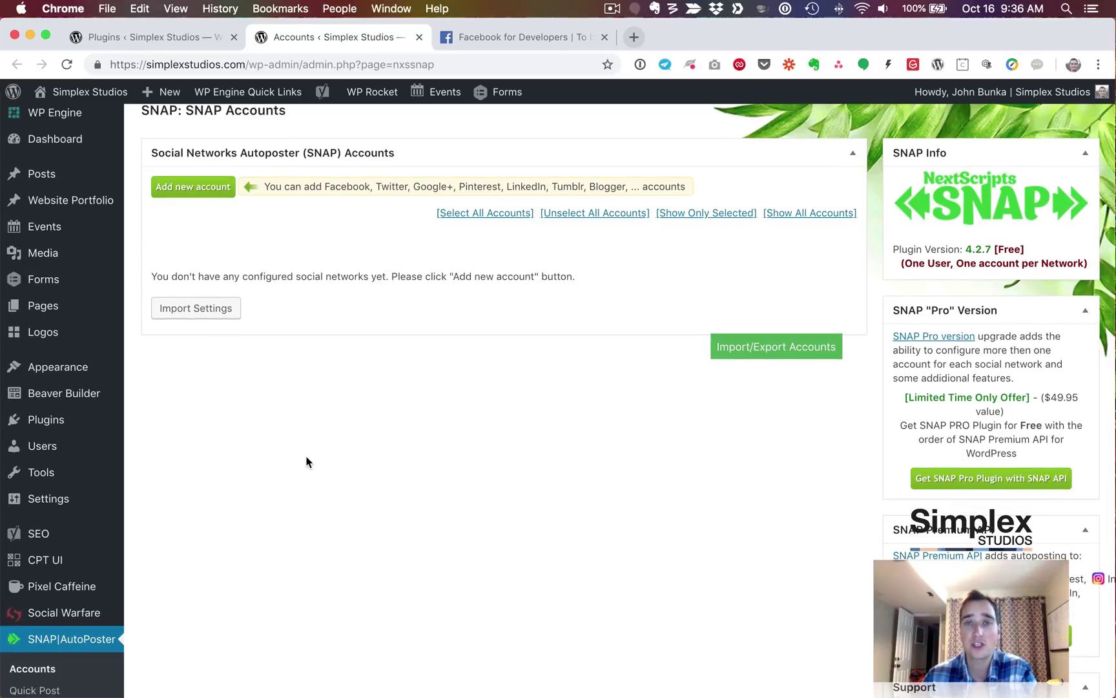
pyautogui.scroll(-5, 215, 575)
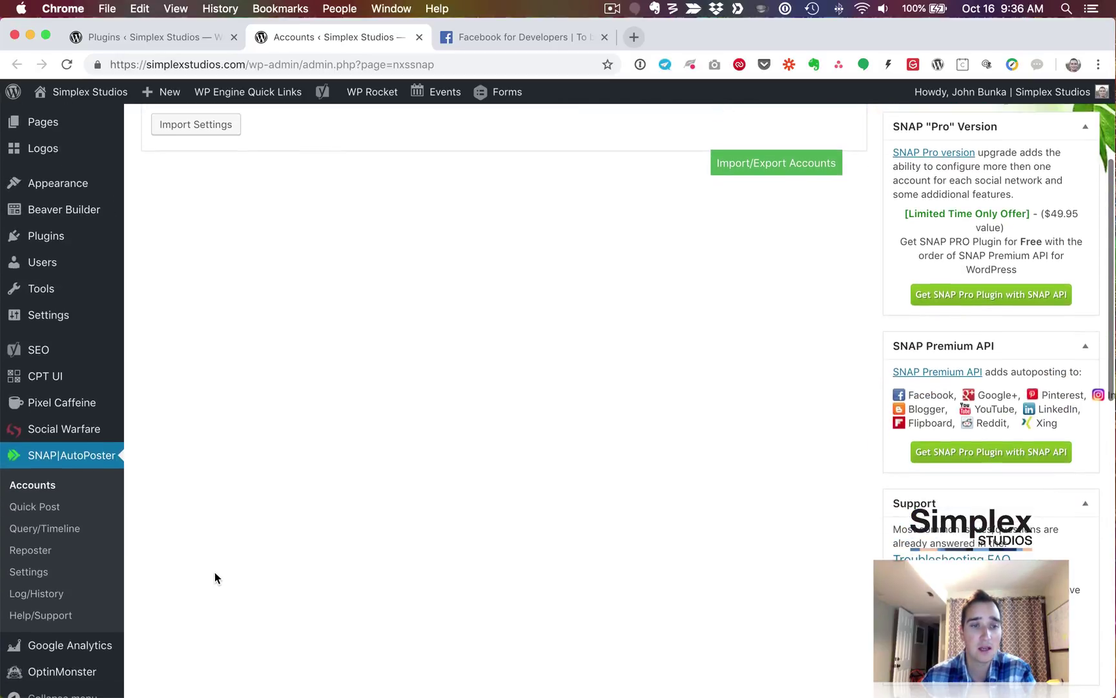
pyautogui.click(57, 489)
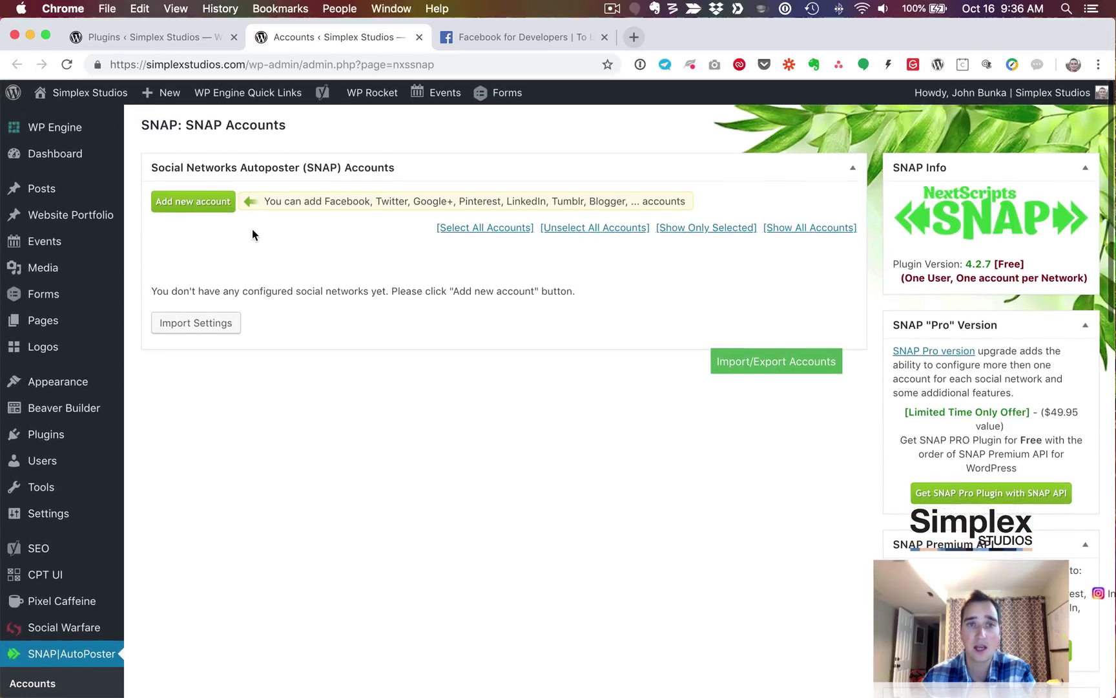
pyautogui.moveTo(264, 202); pyautogui.dragTo(700, 209)
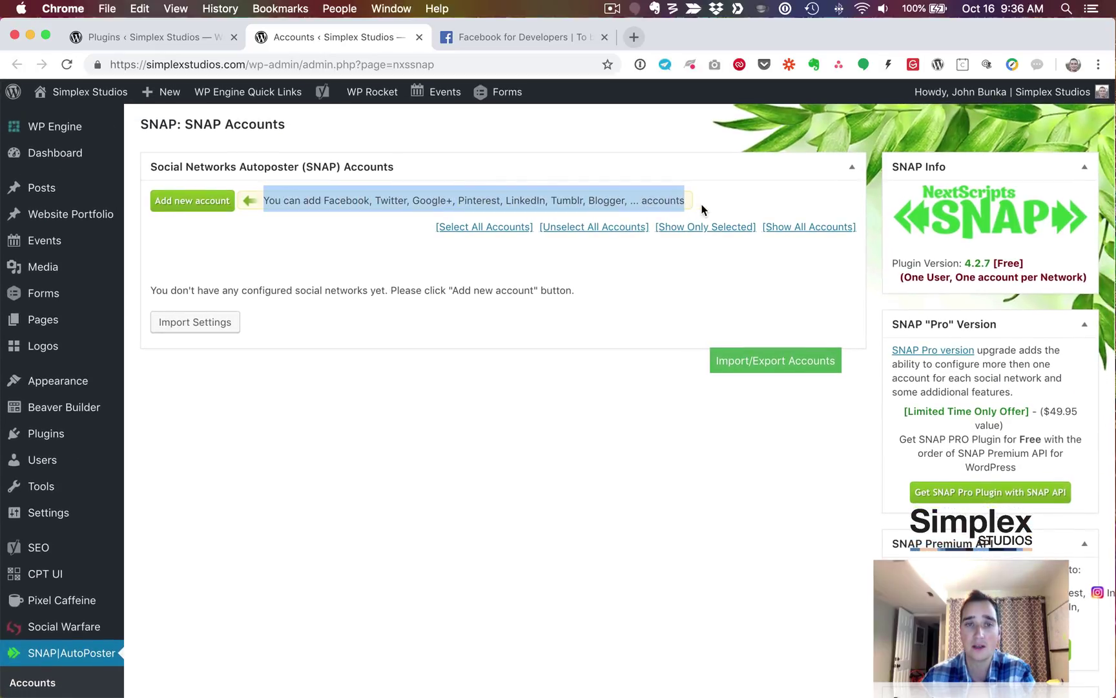
pyautogui.click(546, 205)
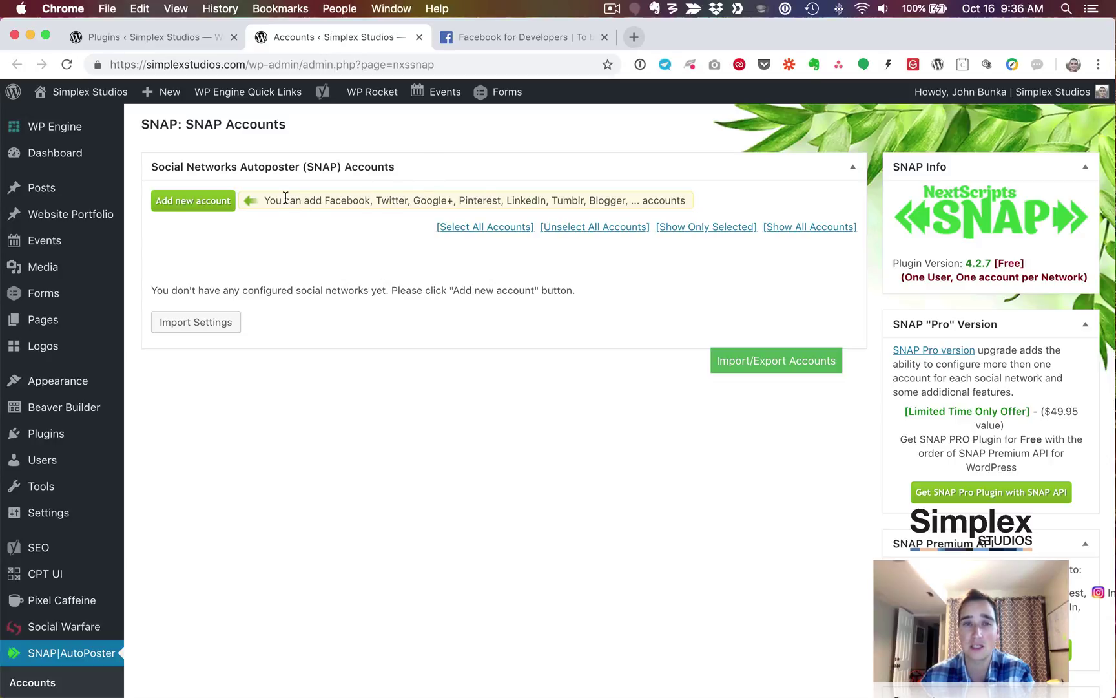
pyautogui.moveTo(283, 200); pyautogui.dragTo(484, 202)
pyautogui.click(484, 202)
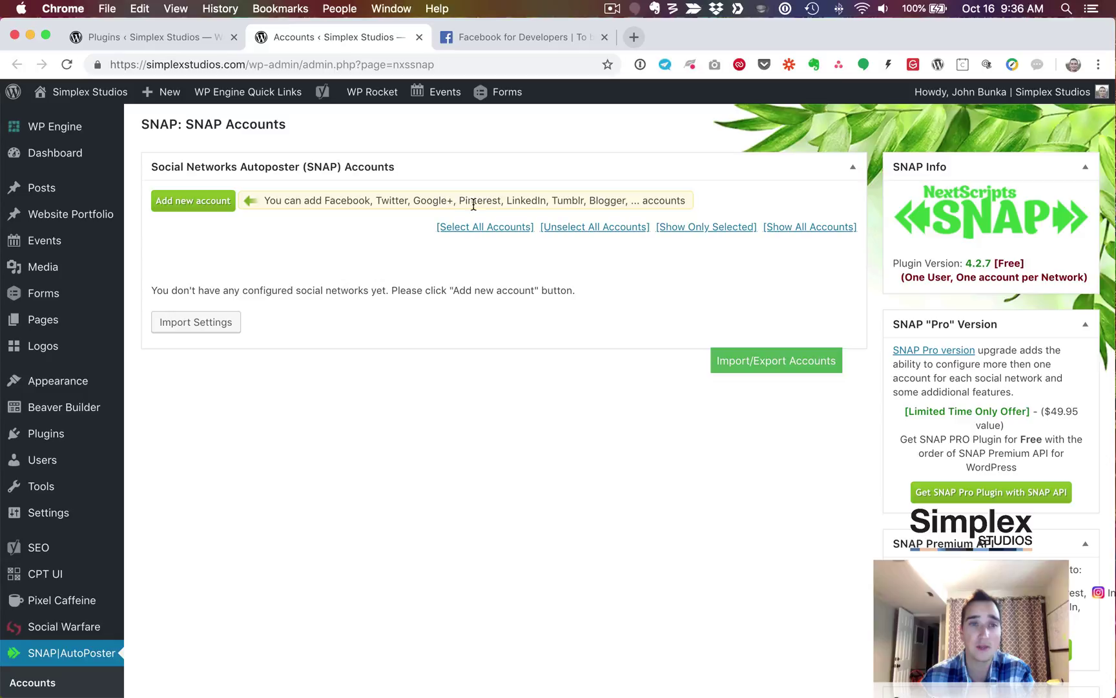
# Add a new network account and choose Facebook from the network list
pyautogui.click(219, 214)
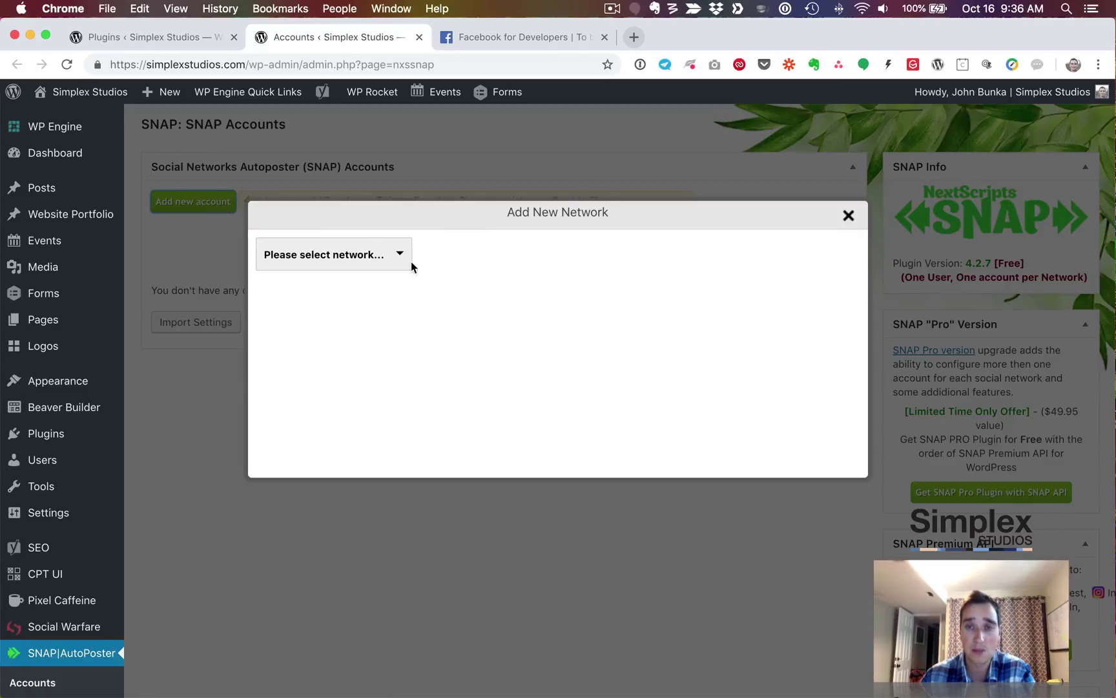
pyautogui.click(389, 265)
pyautogui.scroll(-15, 360, 469)
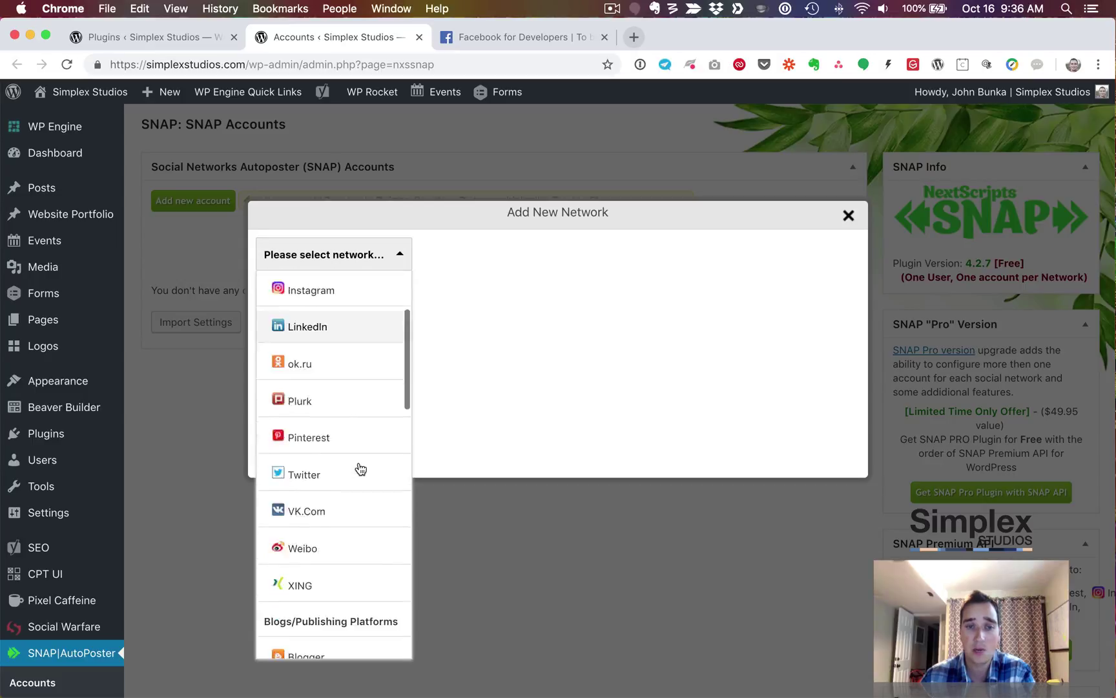
pyautogui.scroll(15, 360, 469)
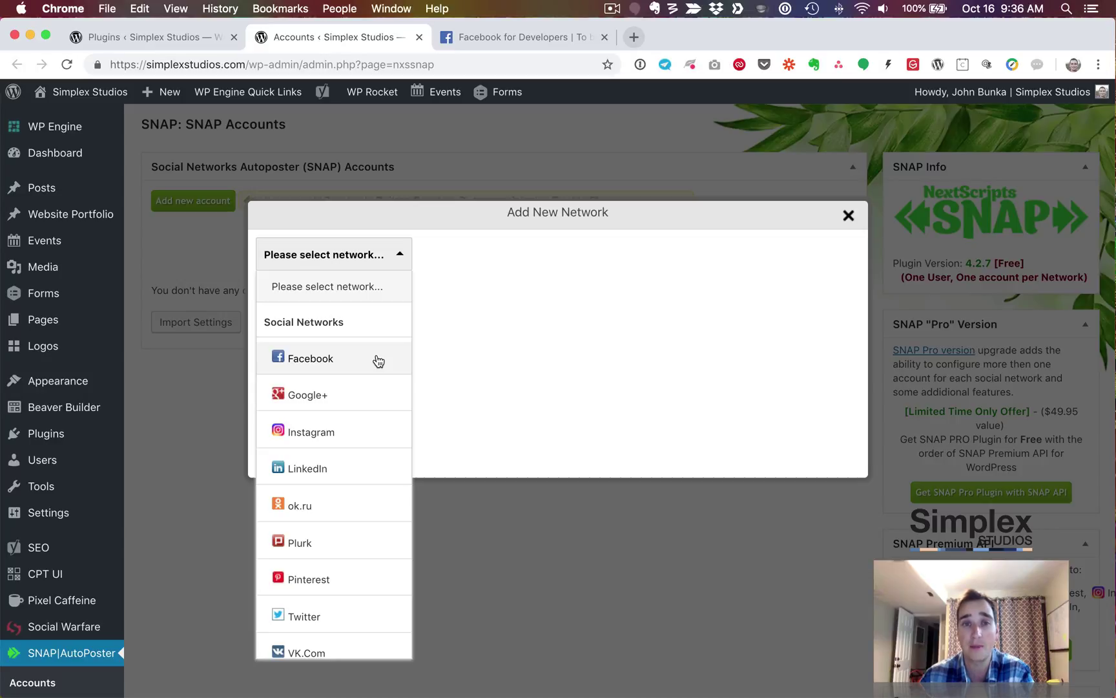
pyautogui.click(379, 361)
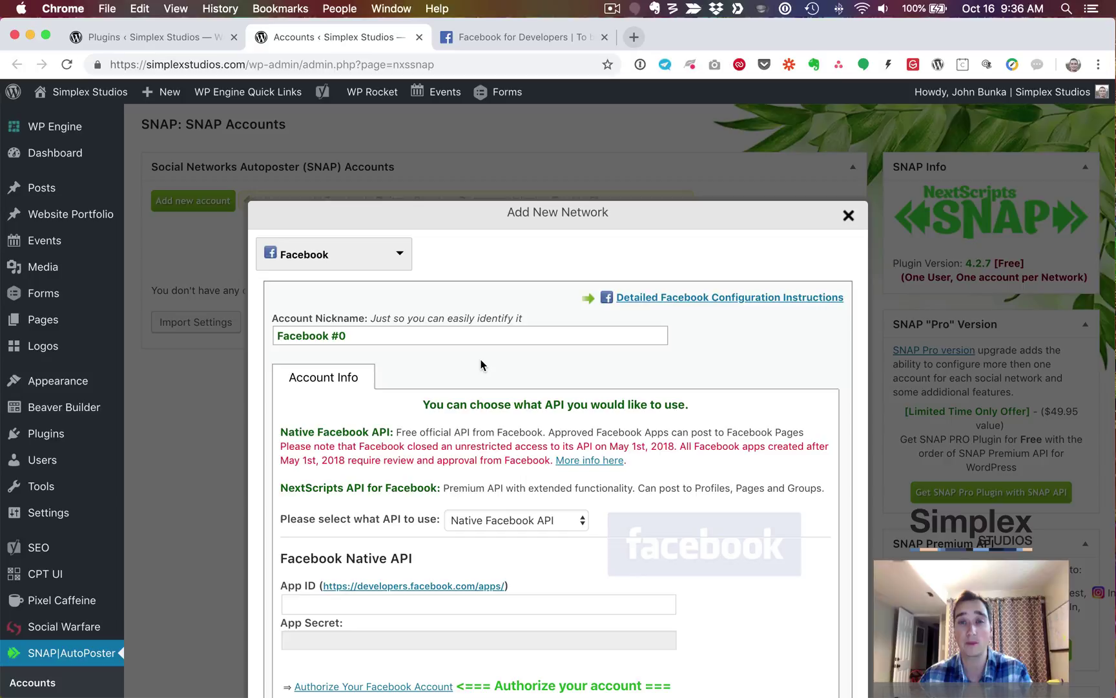
# Open the Detailed Facebook Configuration Instructions in a new tab, then return to the account form
pyautogui.click(338, 336)
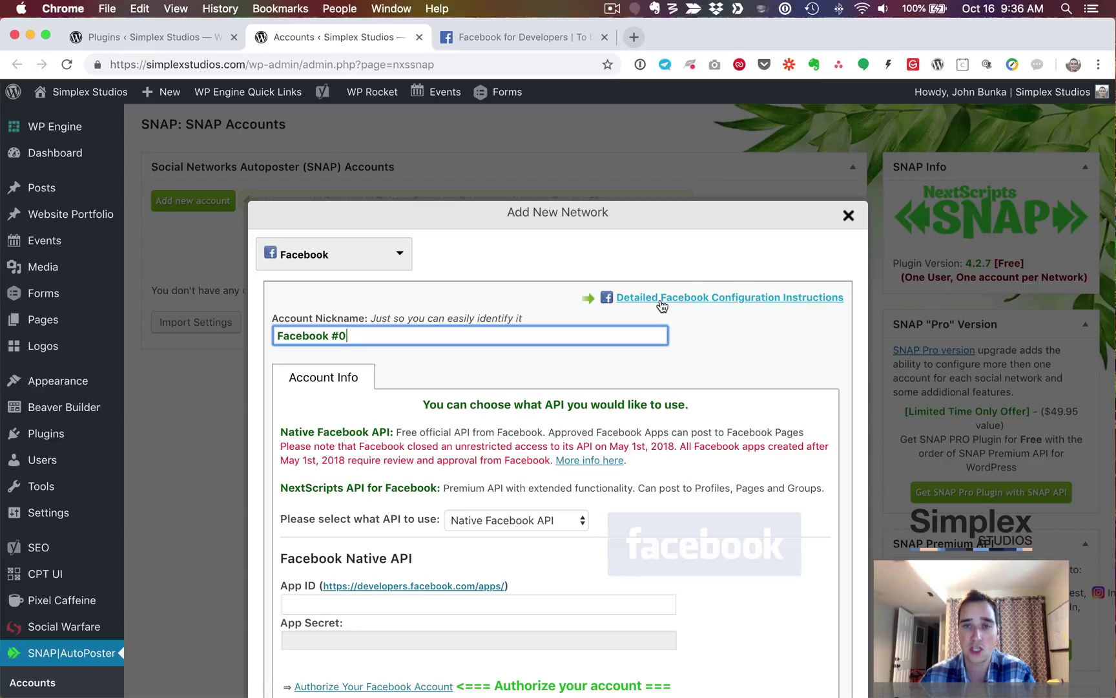
pyautogui.rightClick(636, 301)
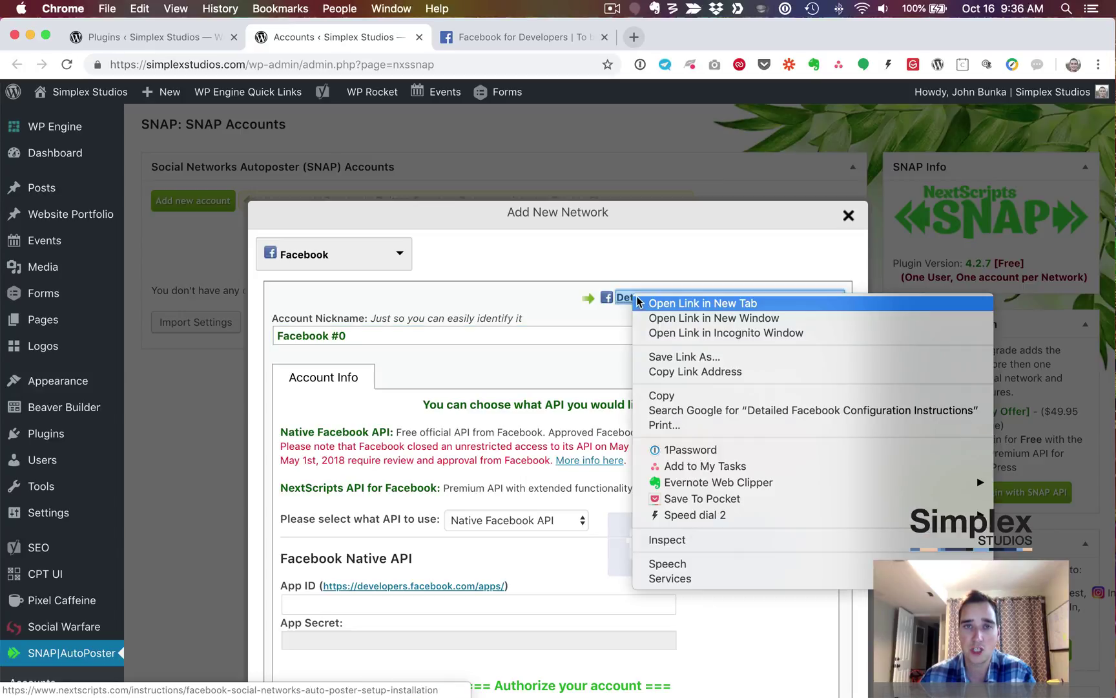
pyautogui.click(652, 303)
pyautogui.click(482, 39)
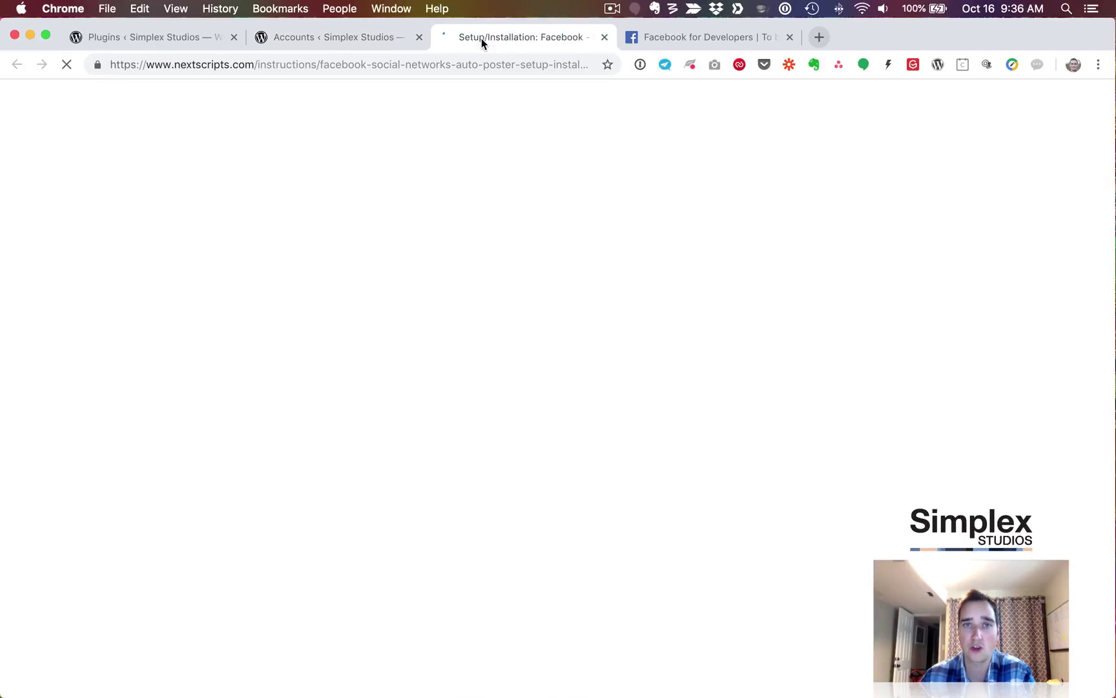
pyautogui.scroll(-3, 549, 323)
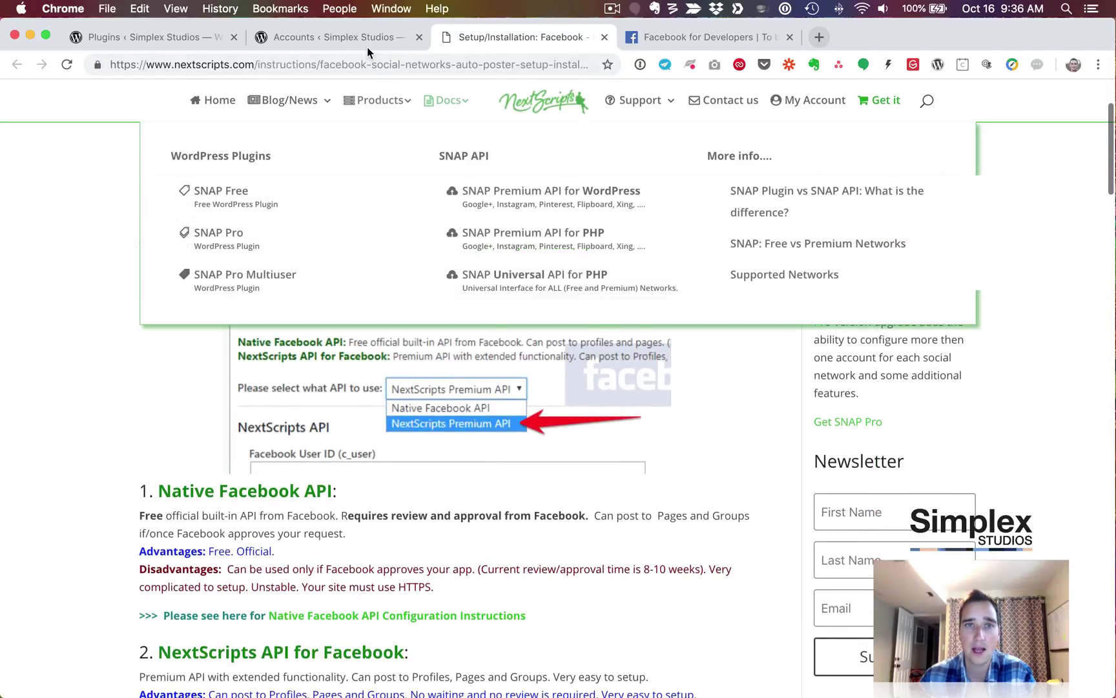
pyautogui.click(358, 39)
# Rename the account nickname from 'Facebook #0' to 'Facebook - Simplex Studios'
pyautogui.click(419, 334)
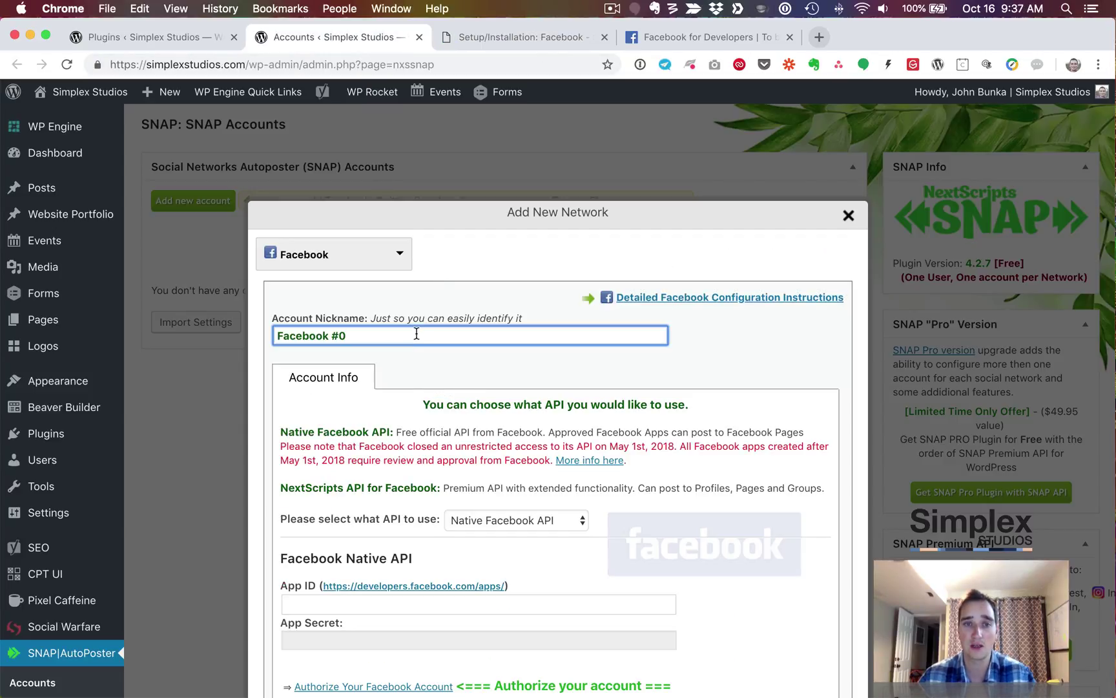
pyautogui.press('BackSpace')
pyautogui.press('BackSpace')
pyautogui.press('BackSpace')
pyautogui.write('- ')
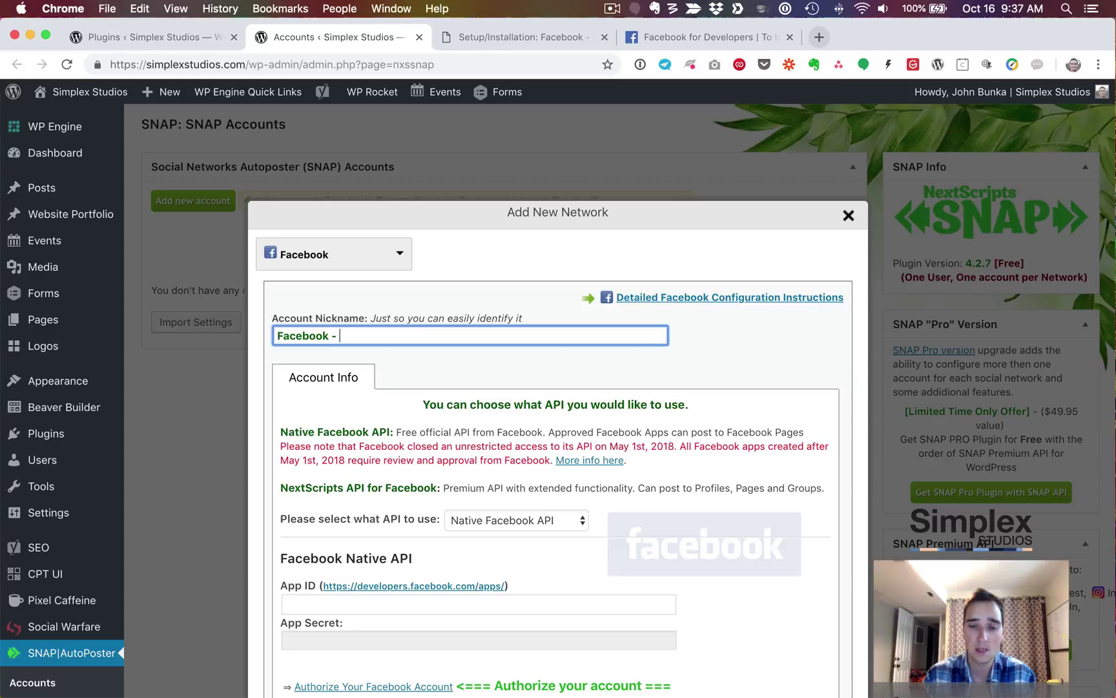
pyautogui.write('Simplex Studios')
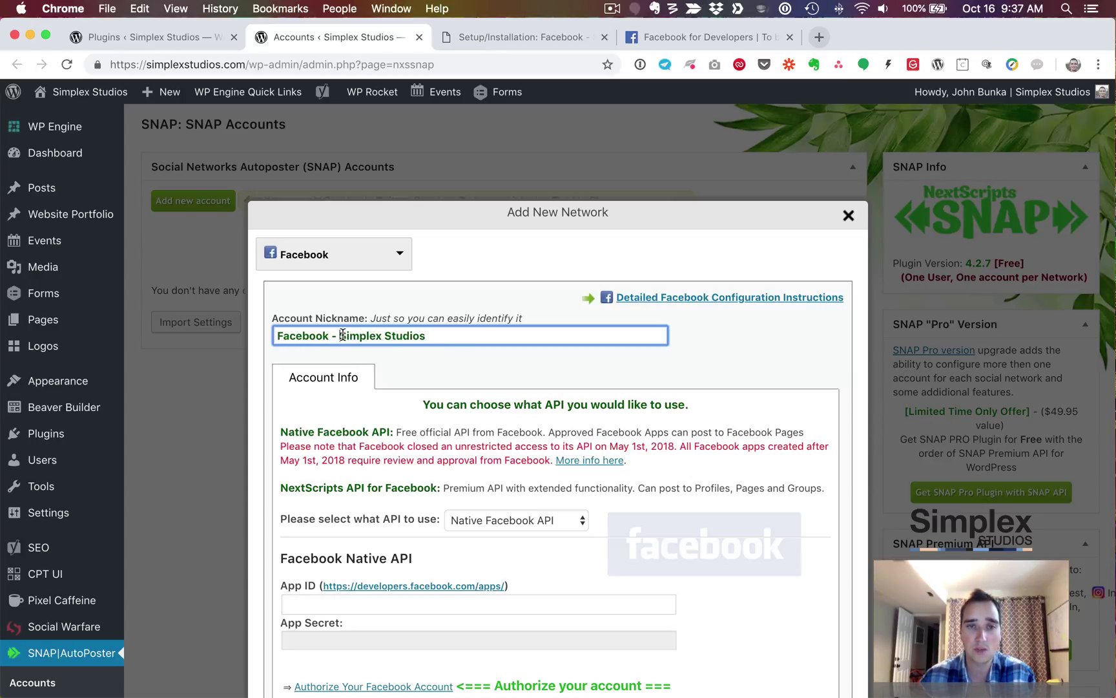
pyautogui.moveTo(342, 335); pyautogui.dragTo(454, 337)
pyautogui.click(455, 337)
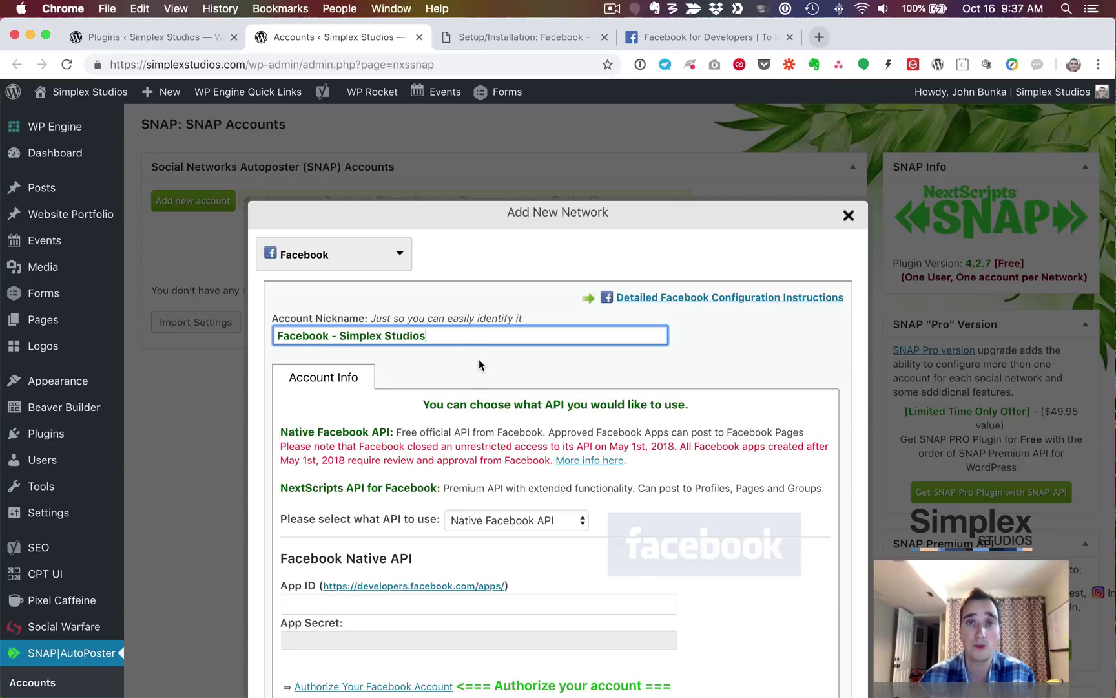
pyautogui.click(317, 333)
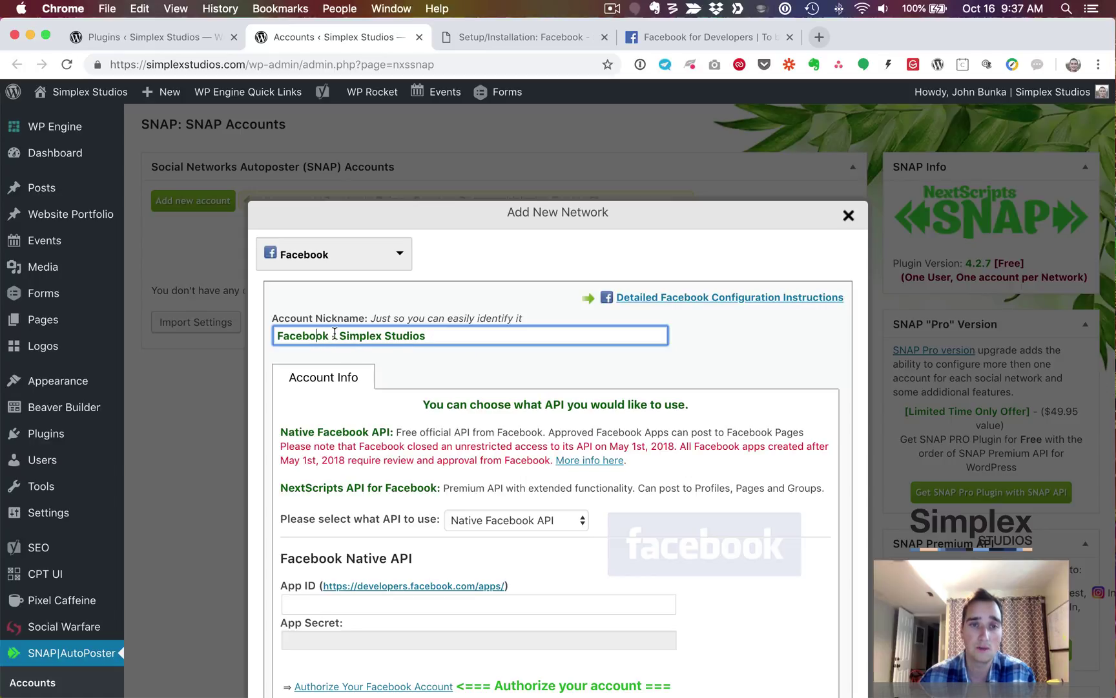
pyautogui.moveTo(340, 334); pyautogui.dragTo(449, 334)
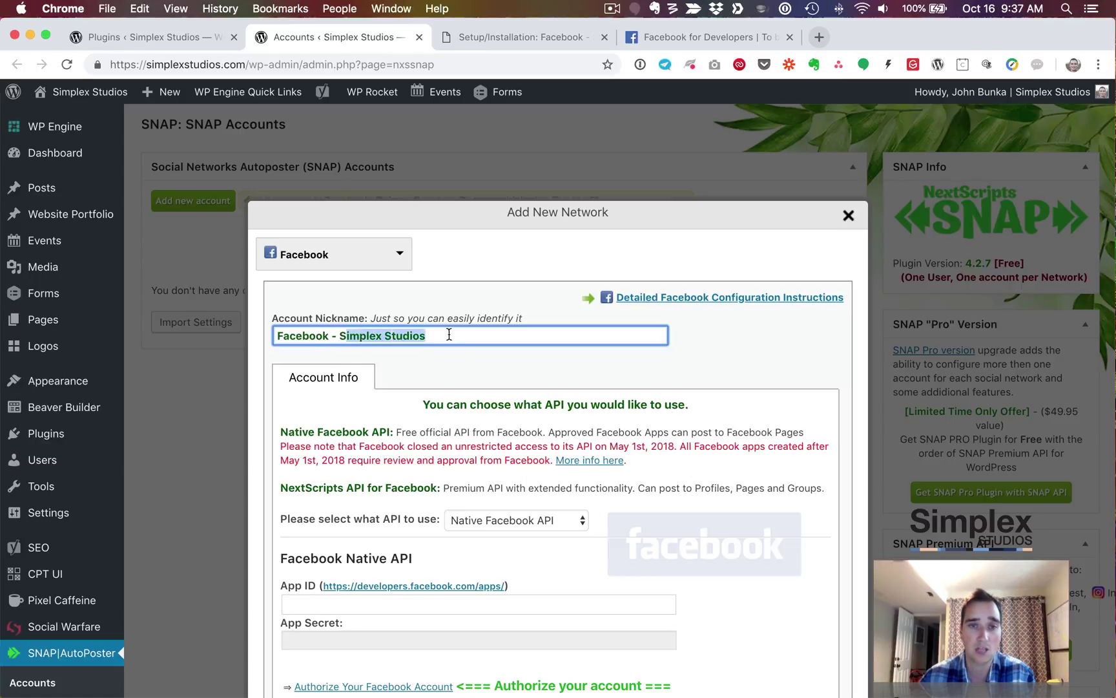
pyautogui.click(456, 334)
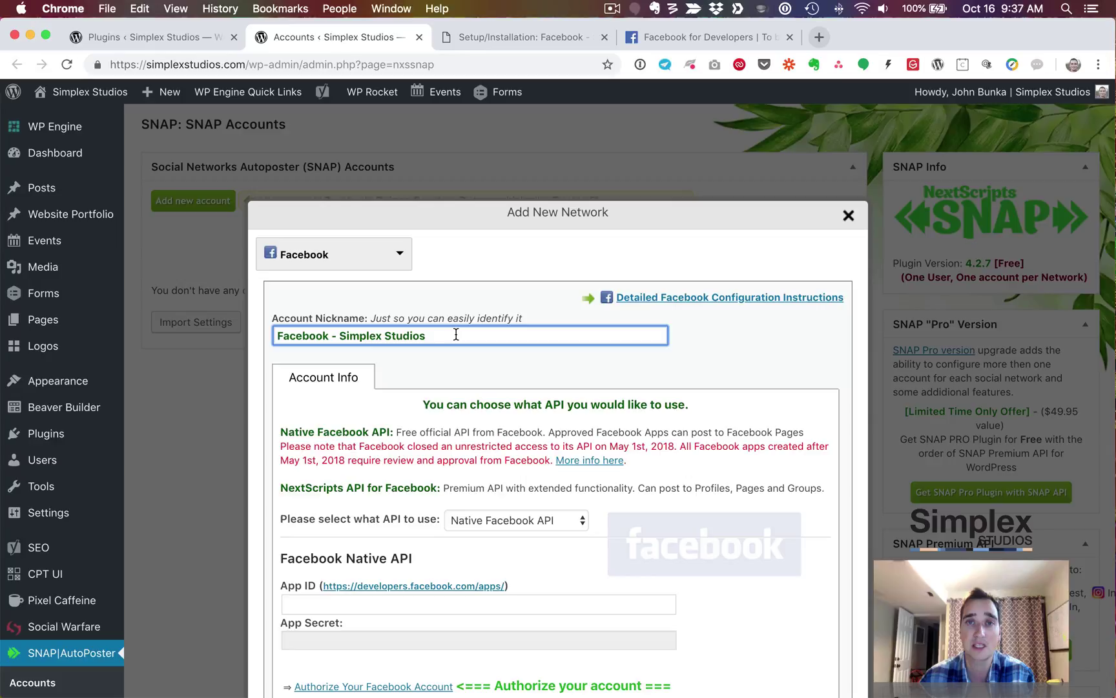
pyautogui.scroll(-3, 502, 349)
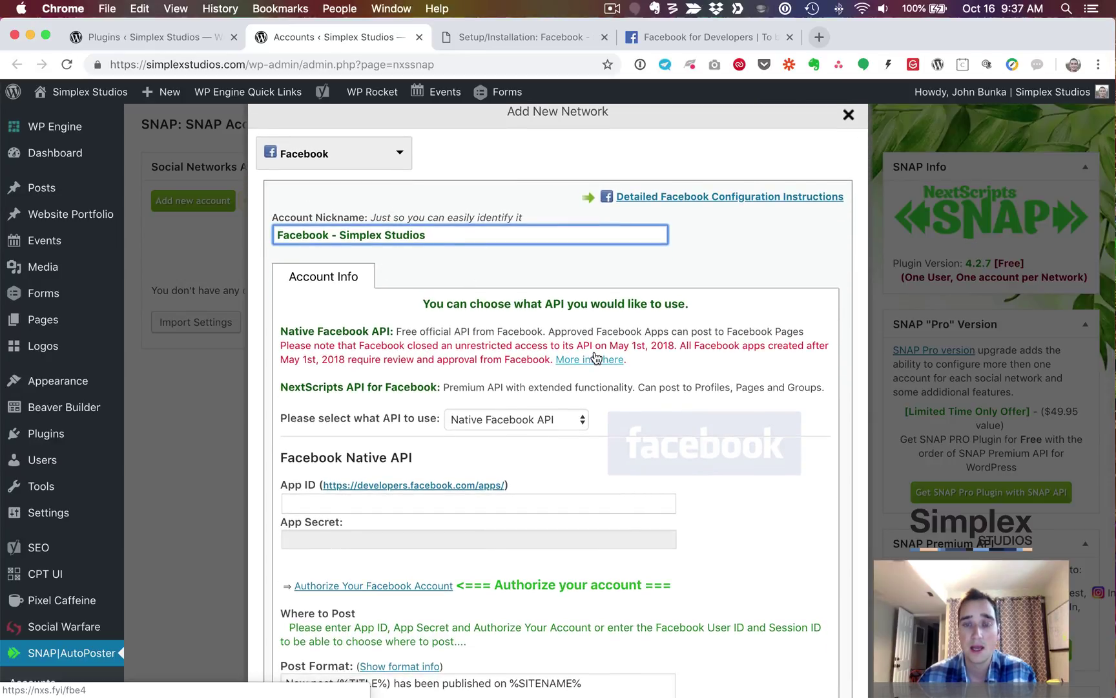
# Review the Native Facebook API access notice and description in the account form
pyautogui.scroll(-1, 595, 359)
pyautogui.moveTo(330, 286); pyautogui.dragTo(718, 305)
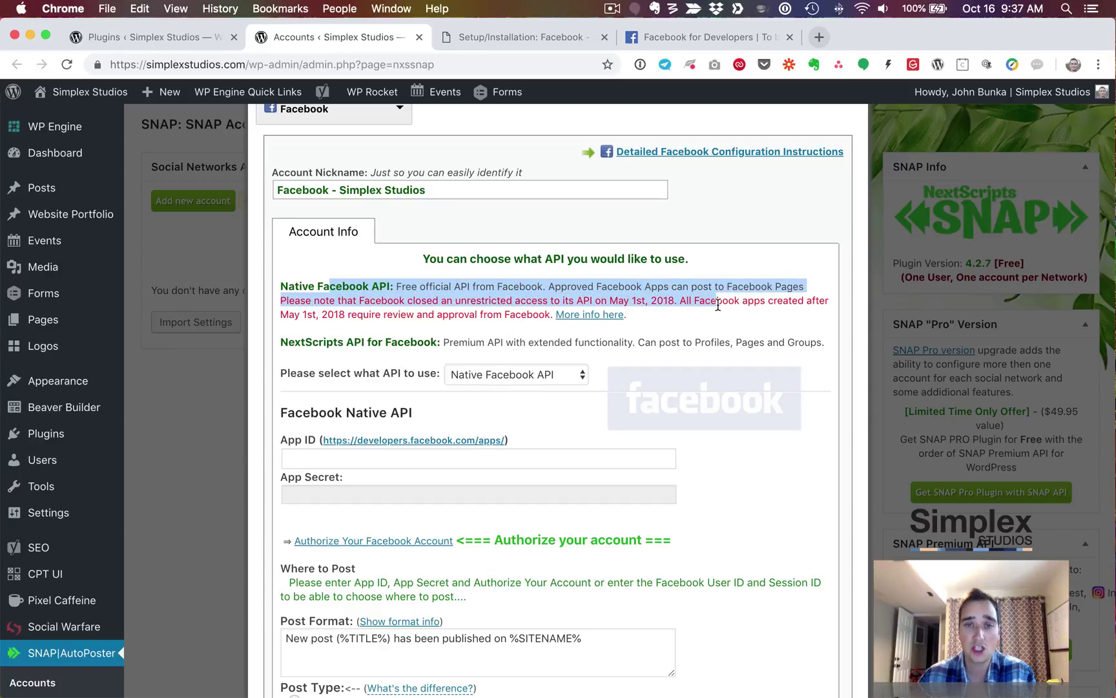
pyautogui.click(715, 323)
pyautogui.moveTo(625, 315); pyautogui.dragTo(282, 299)
pyautogui.click(354, 294)
pyautogui.click(672, 320)
pyautogui.click(359, 285)
pyautogui.moveTo(357, 287); pyautogui.dragTo(712, 305)
pyautogui.click(712, 306)
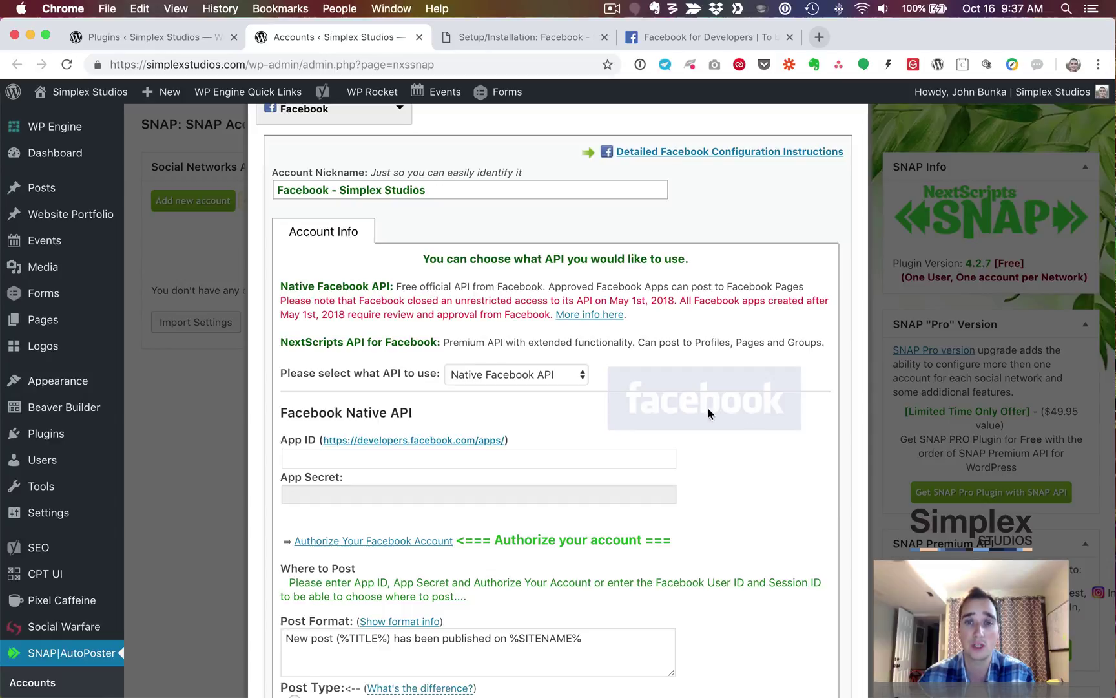
pyautogui.scroll(-1, 644, 436)
pyautogui.scroll(-1, 644, 437)
pyautogui.moveTo(319, 307); pyautogui.dragTo(410, 308)
pyautogui.click(411, 311)
# Keep Native Facebook API selected and open developers.facebook.com/apps in a new tab
pyautogui.click(536, 314)
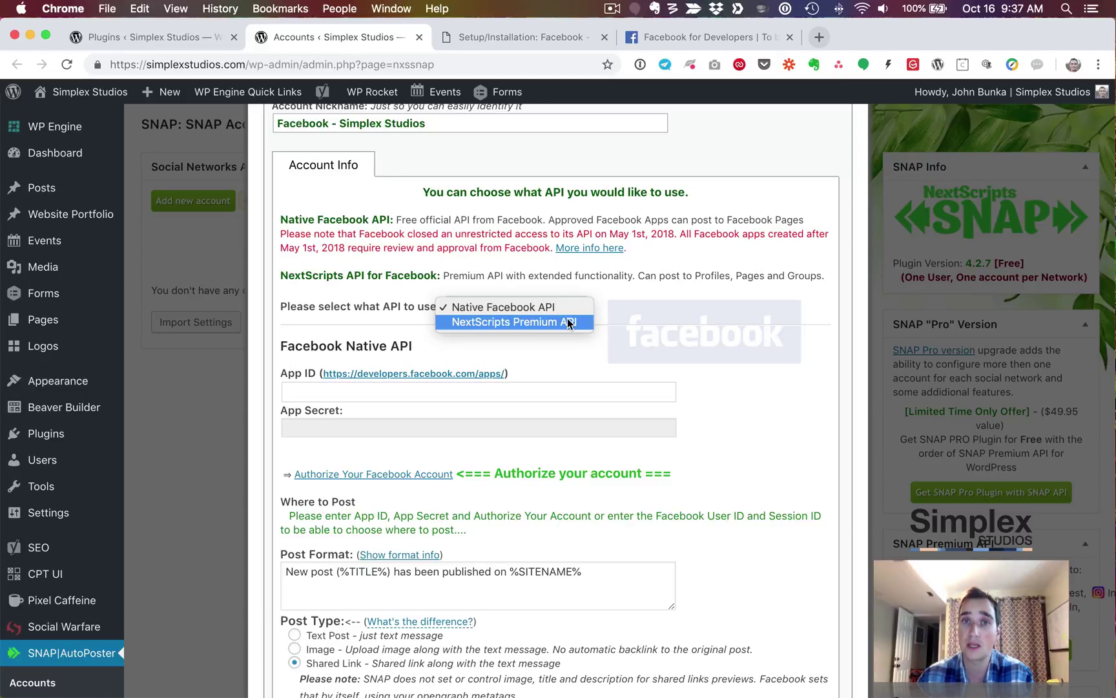
pyautogui.click(504, 307)
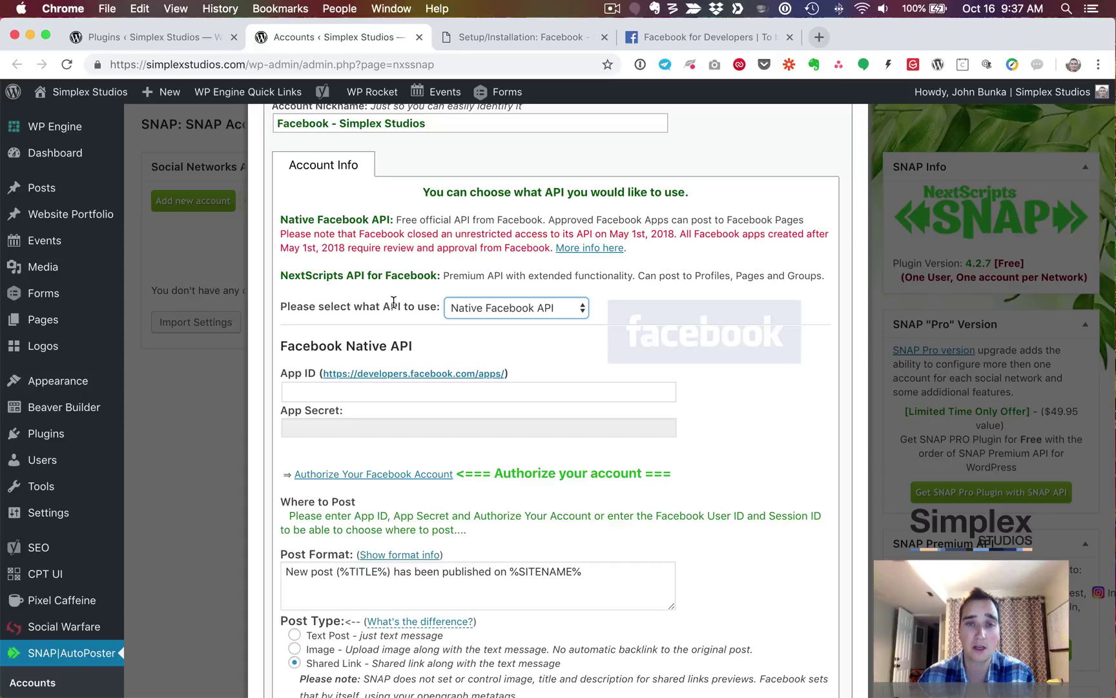
pyautogui.scroll(-1, 370, 303)
pyautogui.scroll(-2, 369, 303)
pyautogui.click(315, 333)
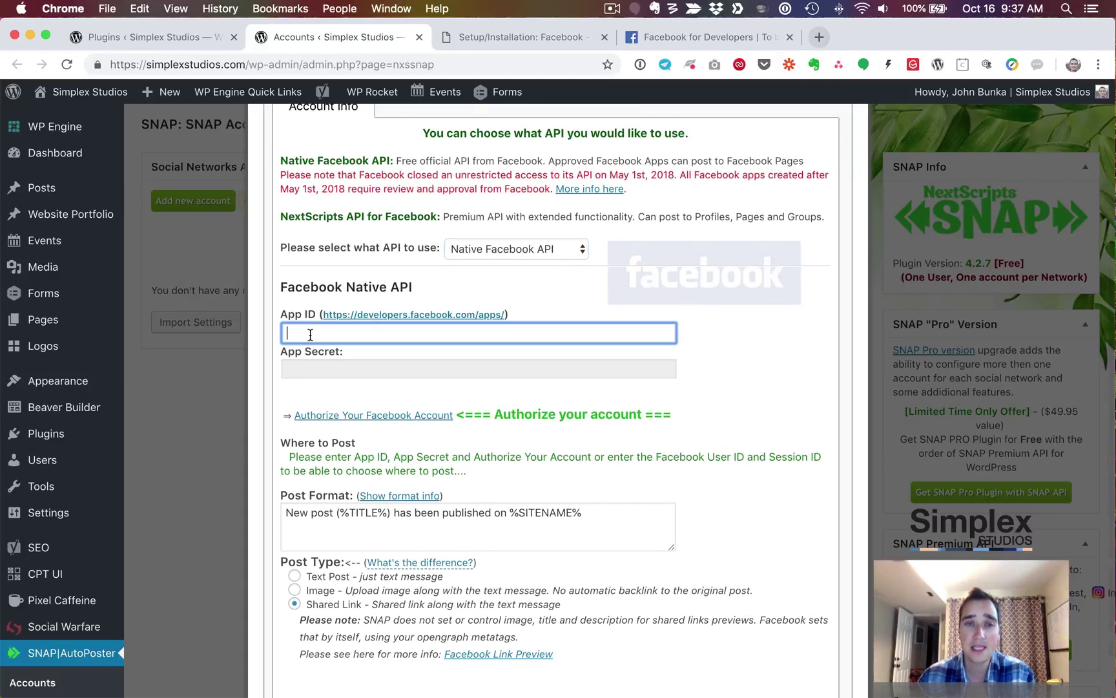
pyautogui.click(367, 368)
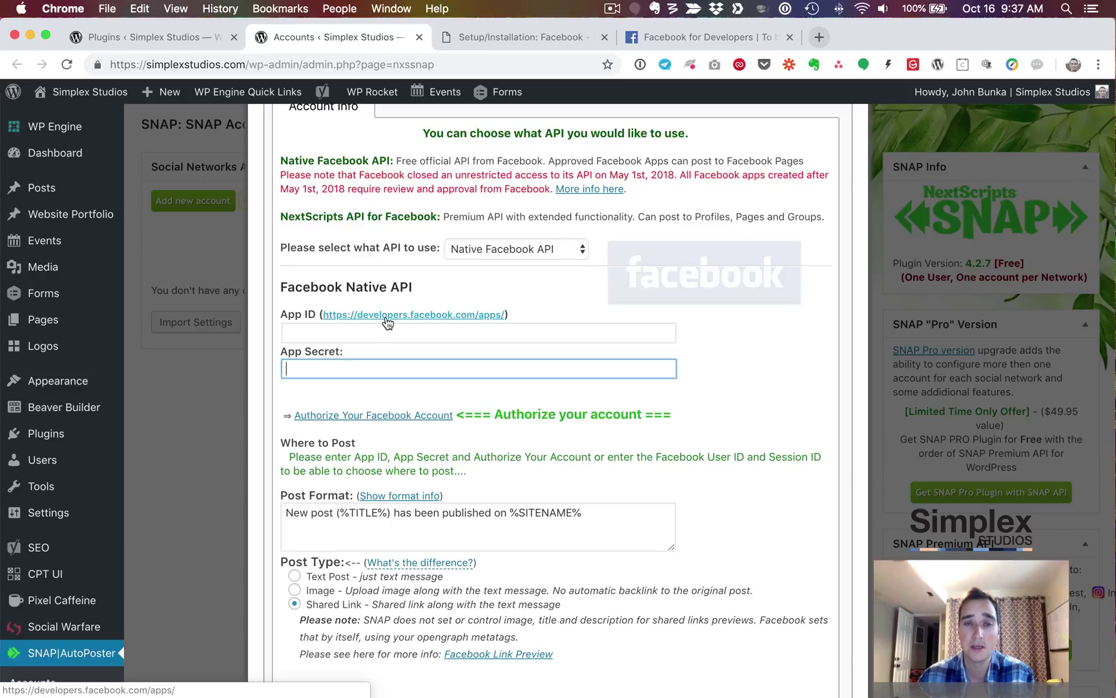
pyautogui.click(478, 316)
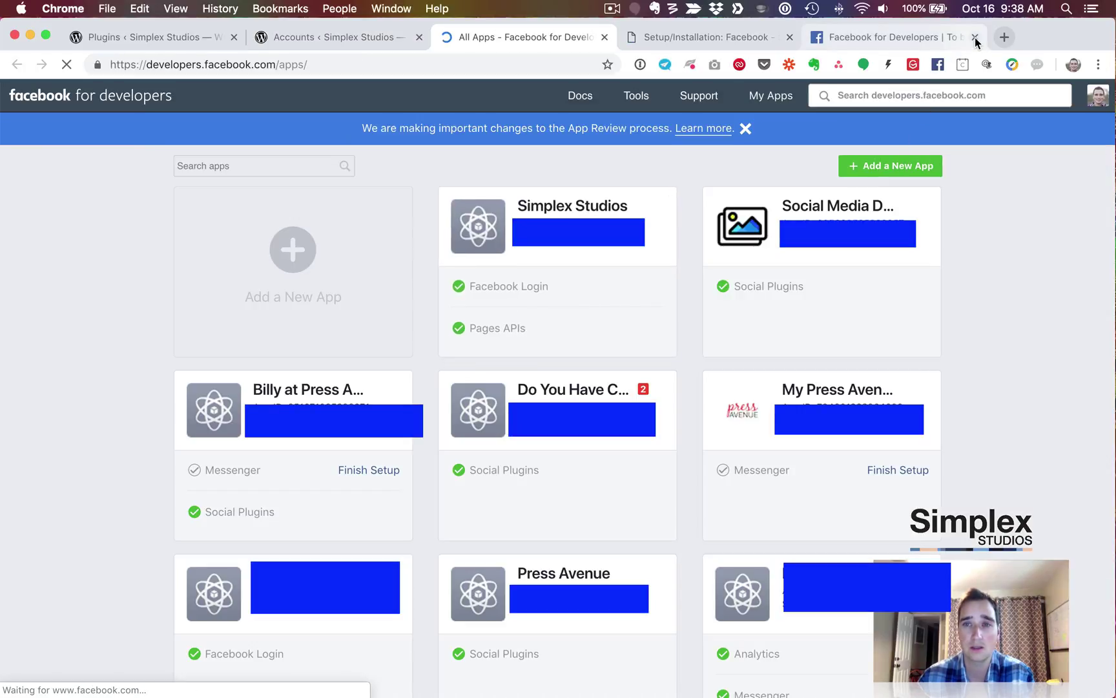
# Close the older developer tab, load the Facebook for Developers home page, and open My Apps
pyautogui.click(975, 37)
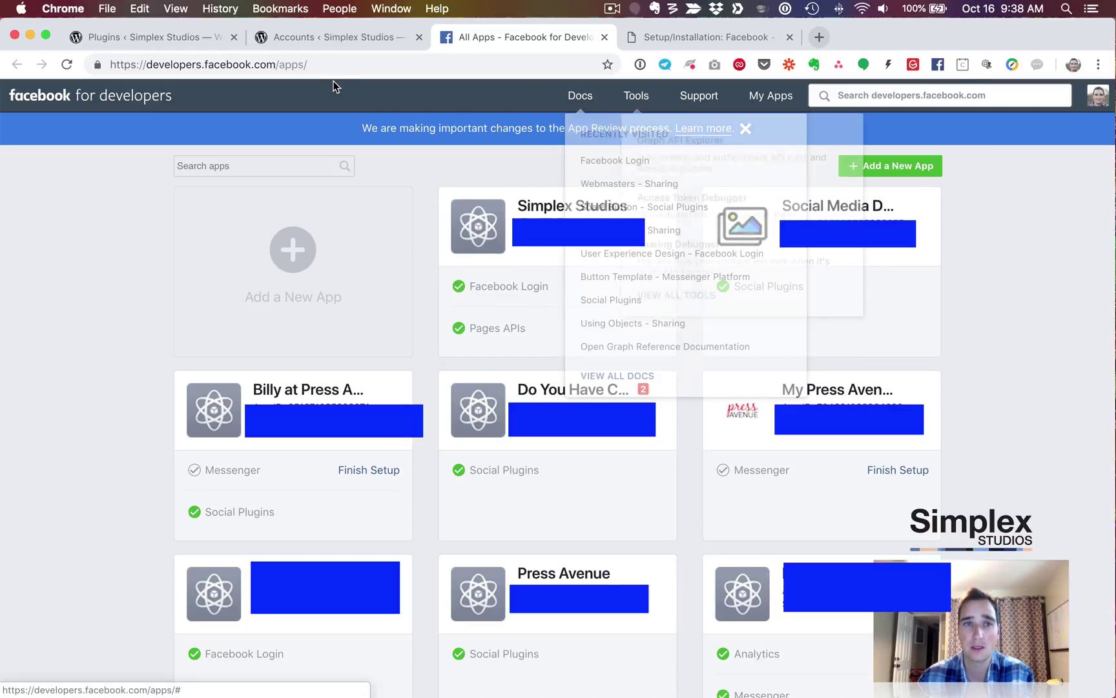
pyautogui.moveTo(280, 64); pyautogui.dragTo(440, 82)
pyautogui.press('BackSpace')
pyautogui.press('Return')
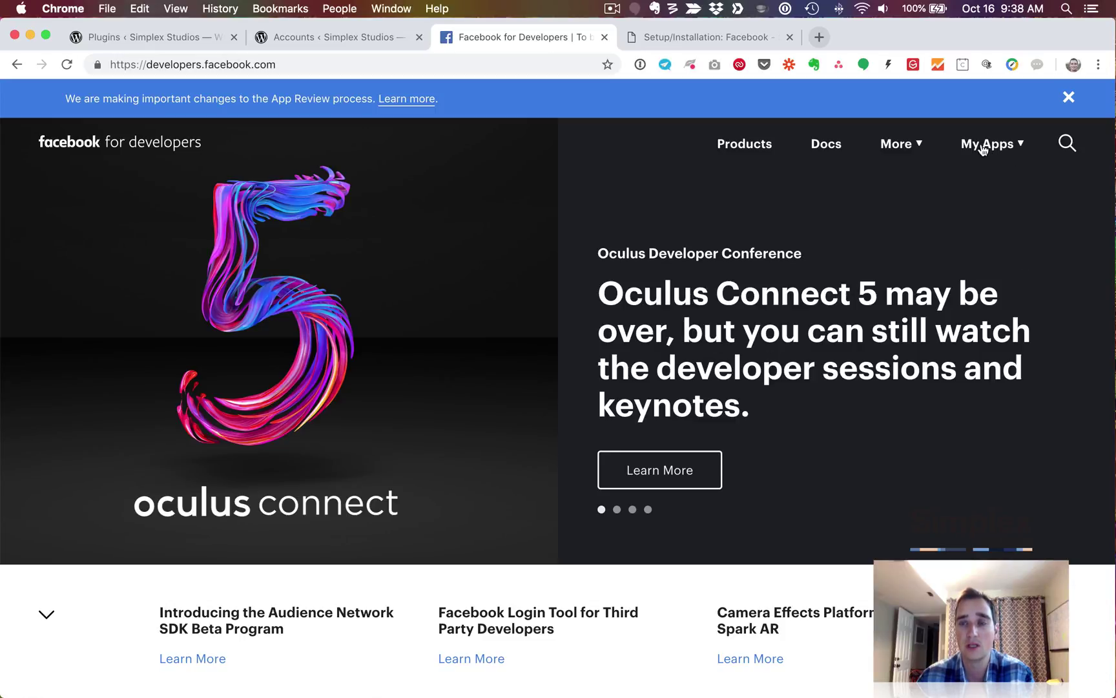
pyautogui.click(1017, 145)
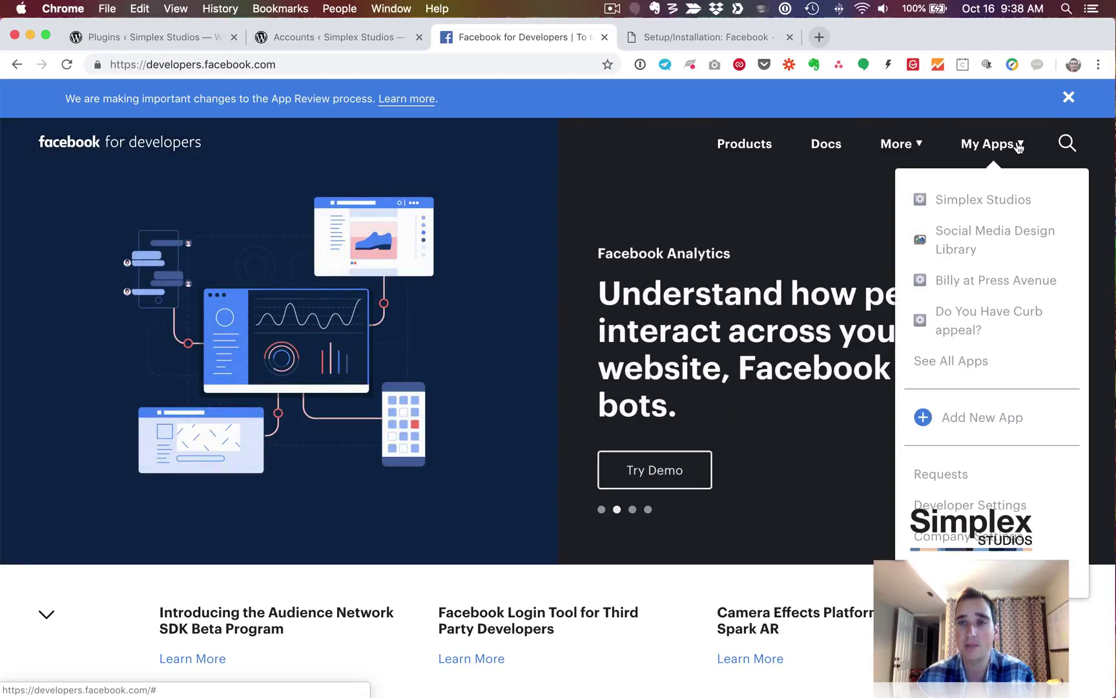
# Start a new app with display name 'Simplex Studios' and the company's contact email
pyautogui.click(1008, 424)
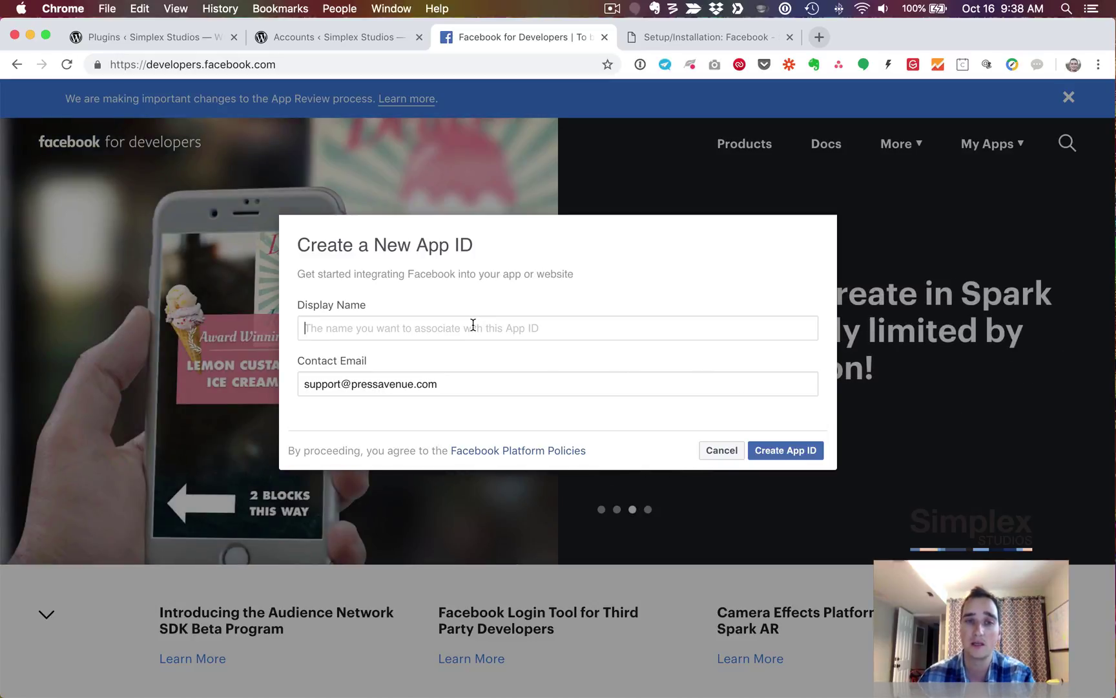
pyautogui.write('Simplex')
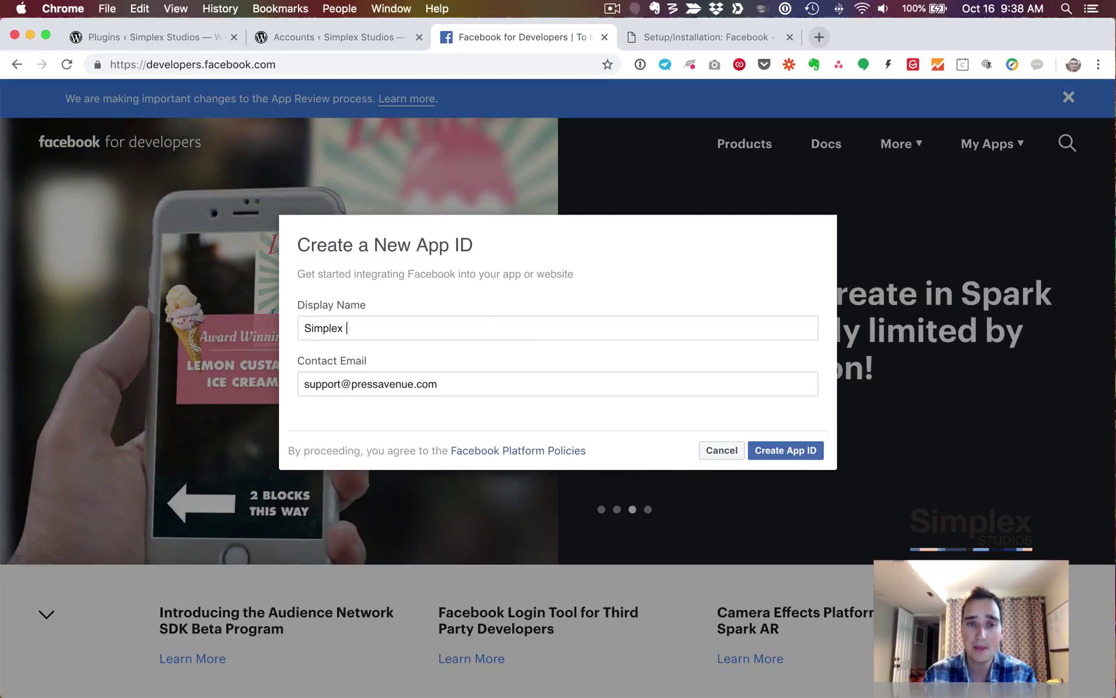
pyautogui.write(' Studios')
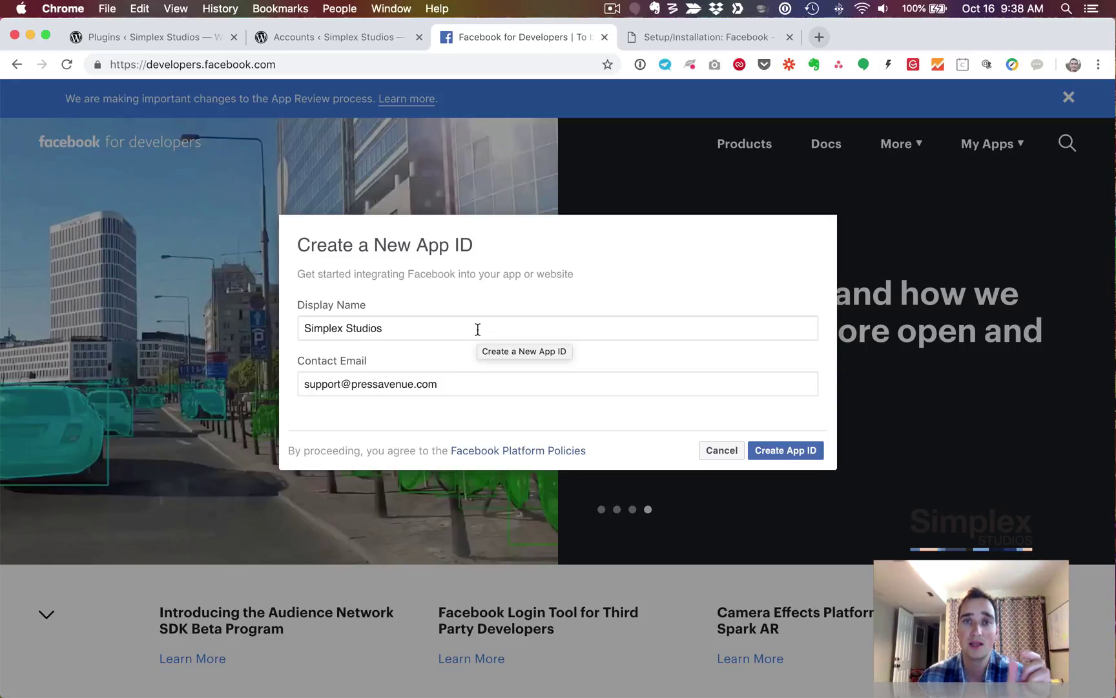
pyautogui.moveTo(473, 330); pyautogui.dragTo(295, 331)
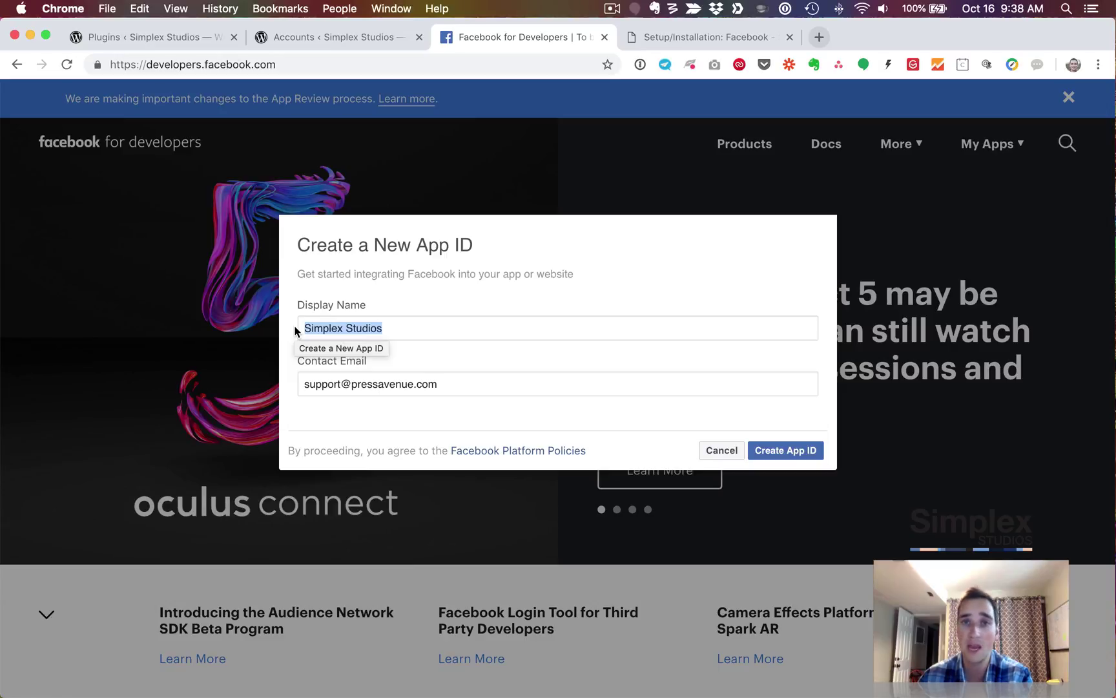
pyautogui.click(395, 326)
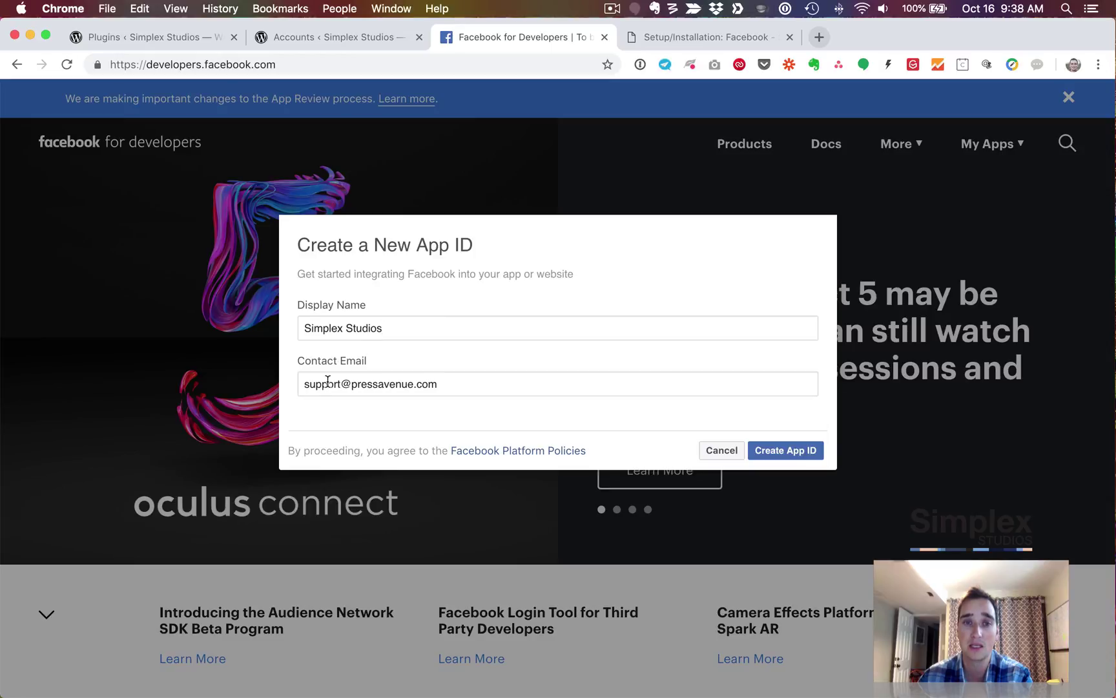
pyautogui.doubleClick(375, 384)
pyautogui.write('simplexstudios')
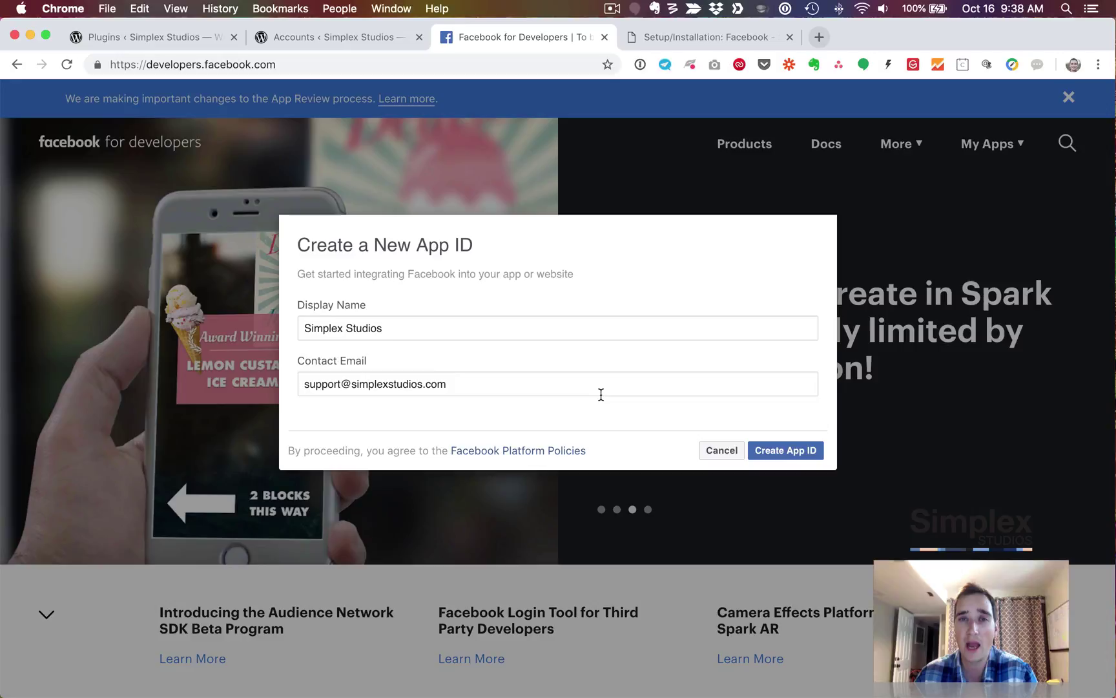
# Create the app ID, passing the reCAPTCHA security check
pyautogui.click(808, 450)
pyautogui.click(378, 313)
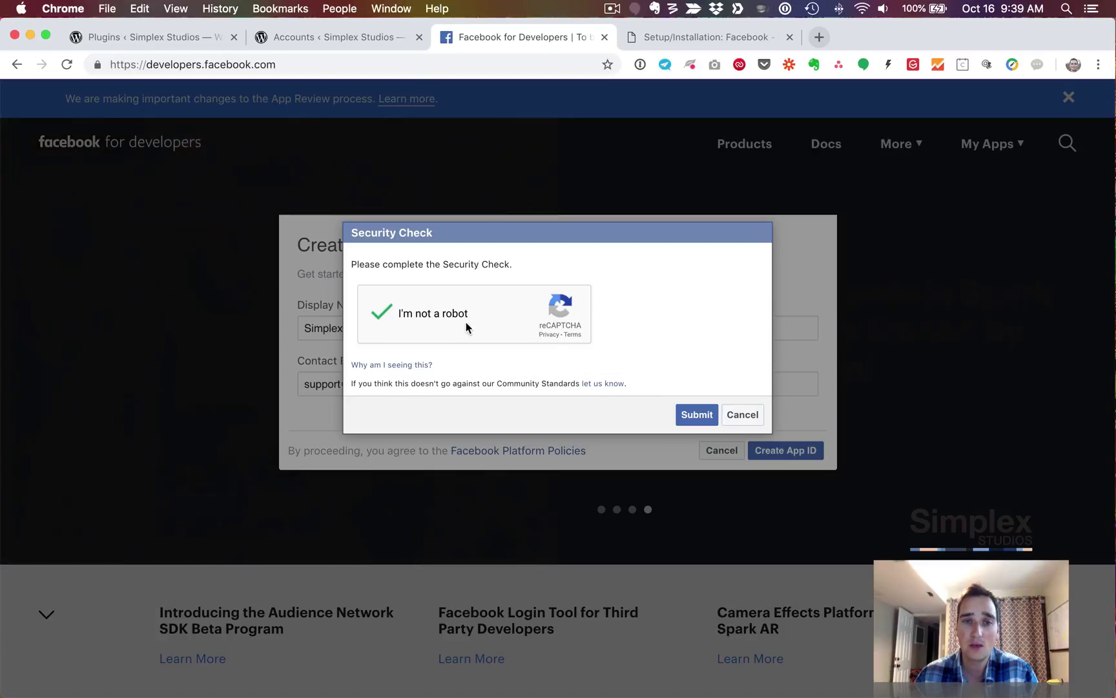
pyautogui.click(695, 415)
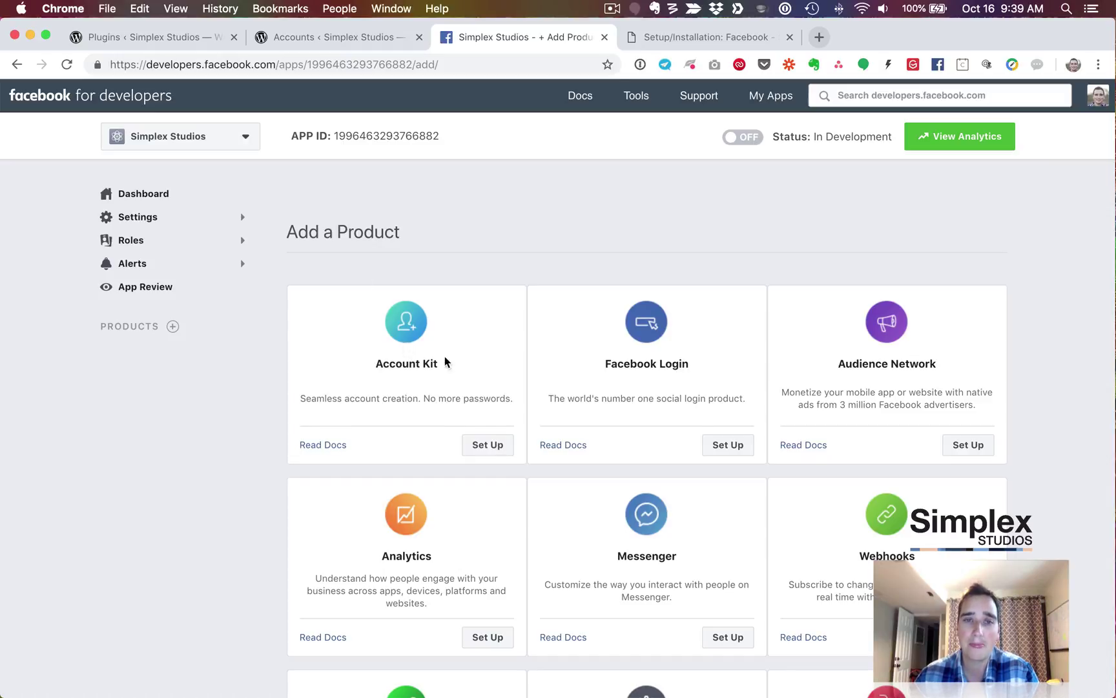
pyautogui.scroll(-7, 448, 362)
pyautogui.scroll(8, 498, 370)
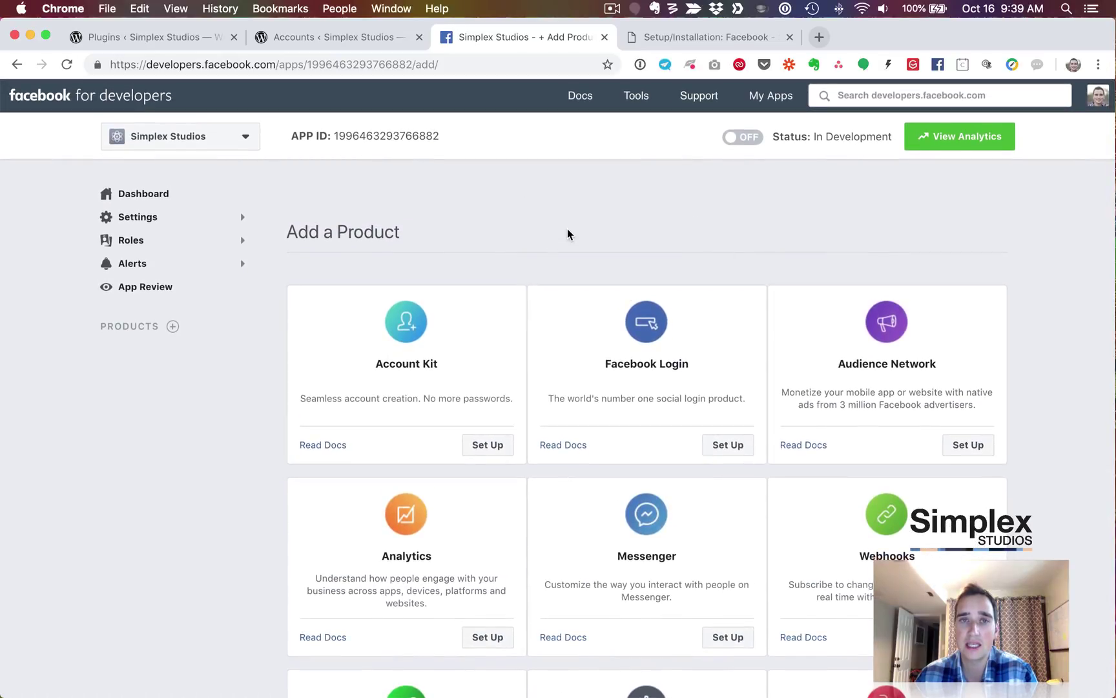
# In Settings > Basic, add simplexstudios.com as the app domain
pyautogui.click(146, 219)
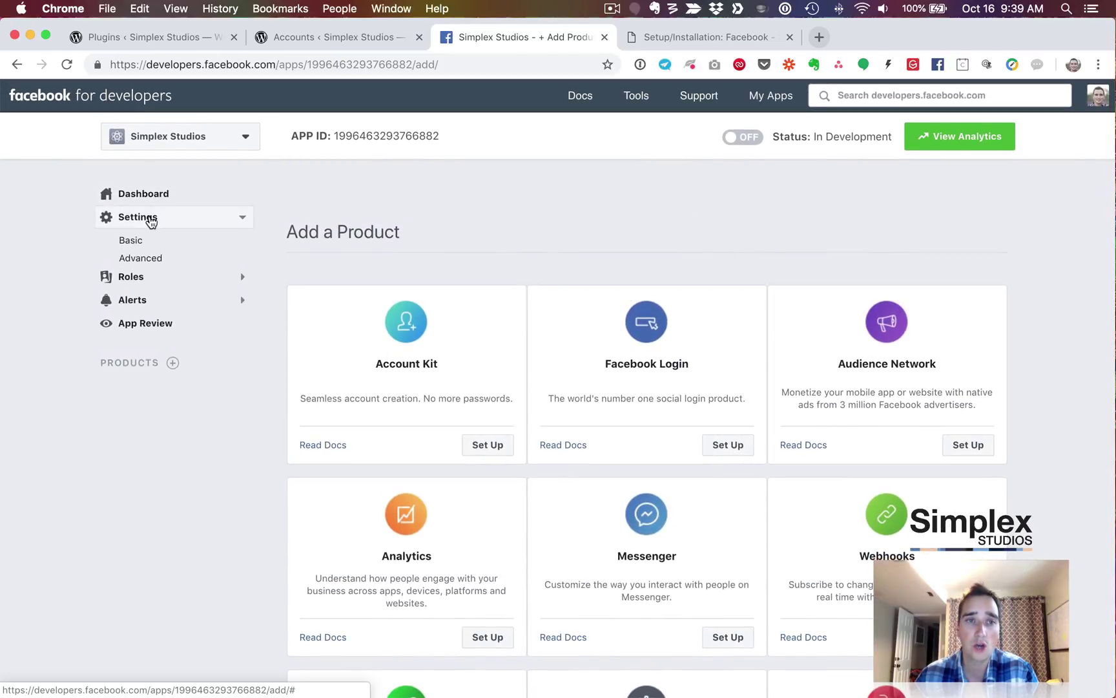
pyautogui.click(142, 240)
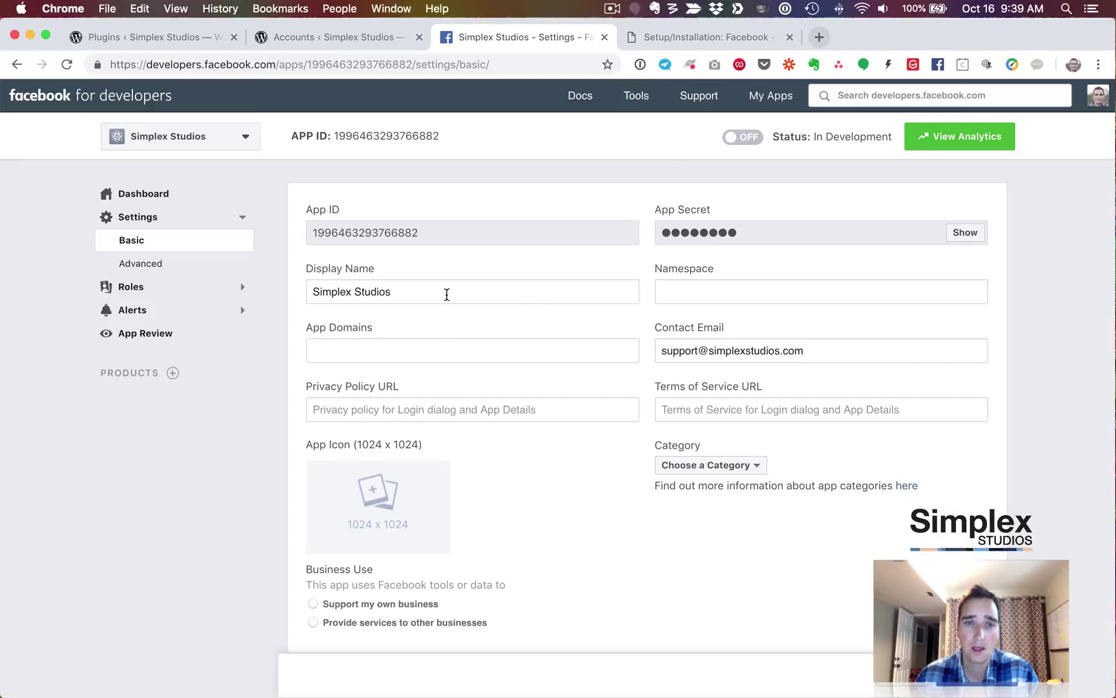
pyautogui.moveTo(314, 292); pyautogui.dragTo(439, 292)
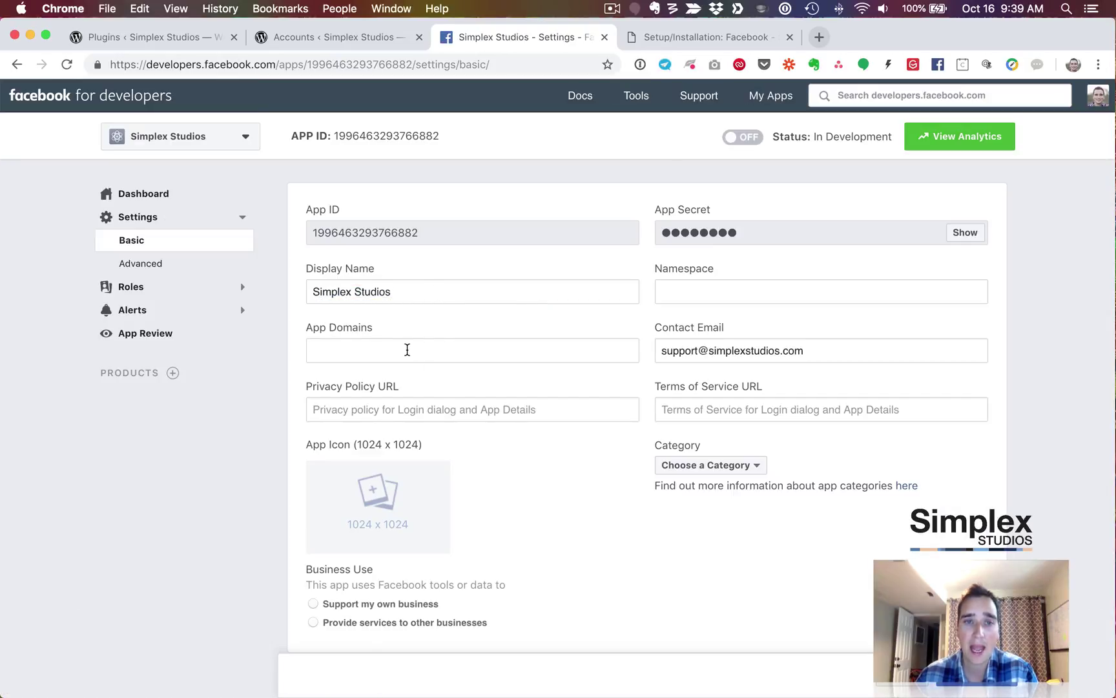
pyautogui.click(446, 350)
pyautogui.write('simplex')
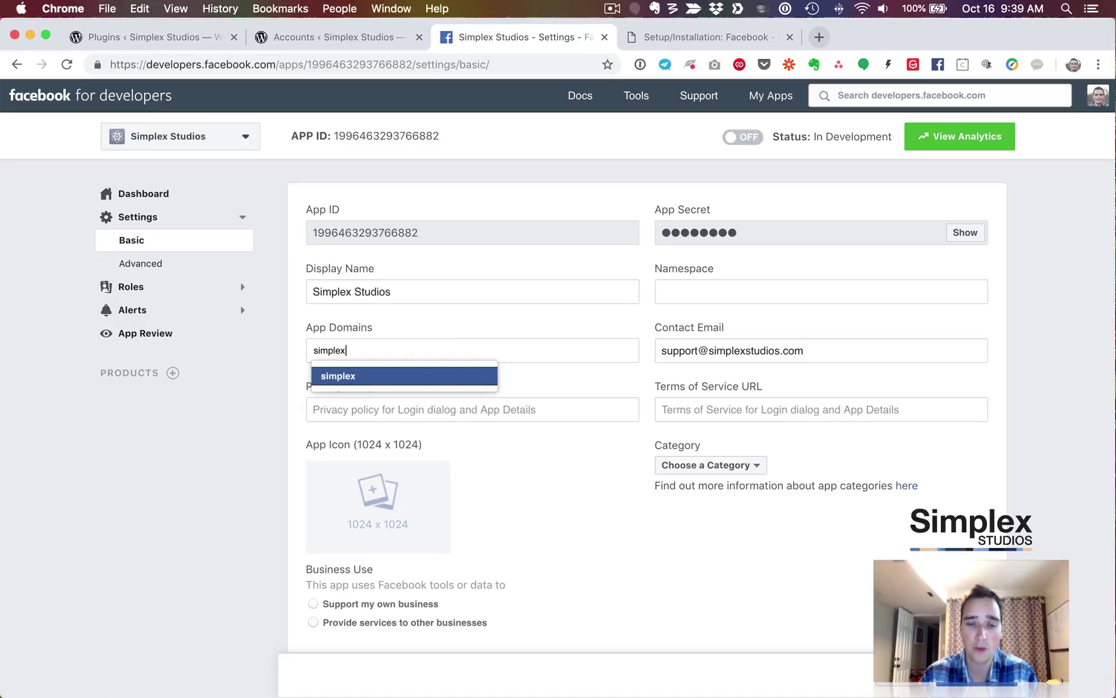
pyautogui.write('studios.com')
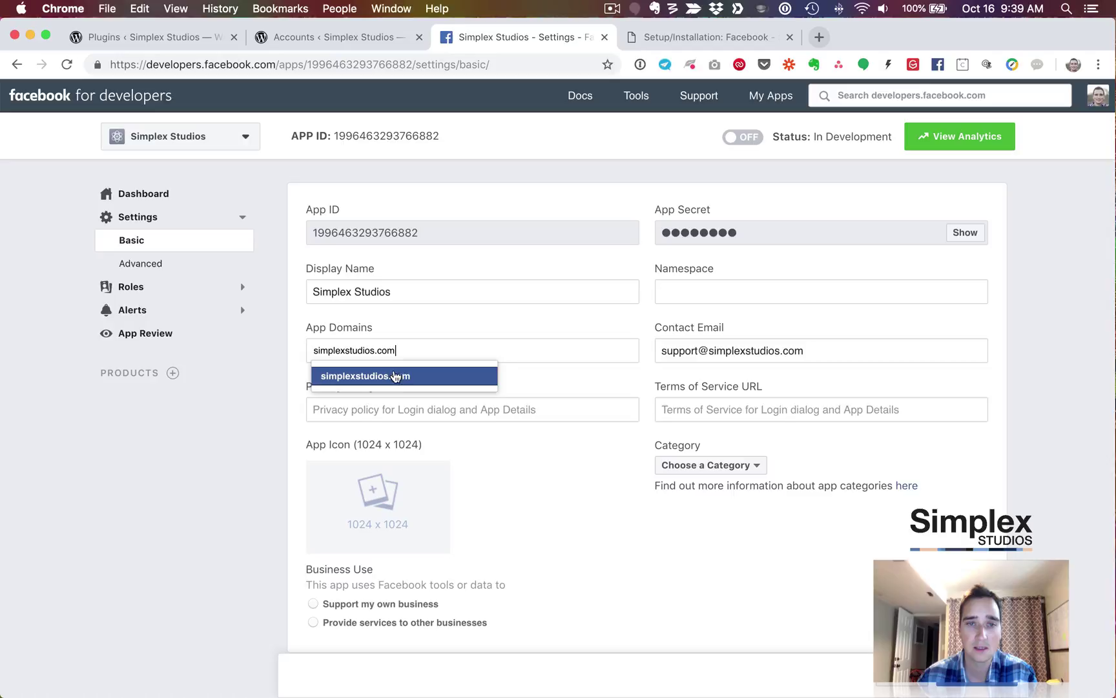
pyautogui.click(397, 376)
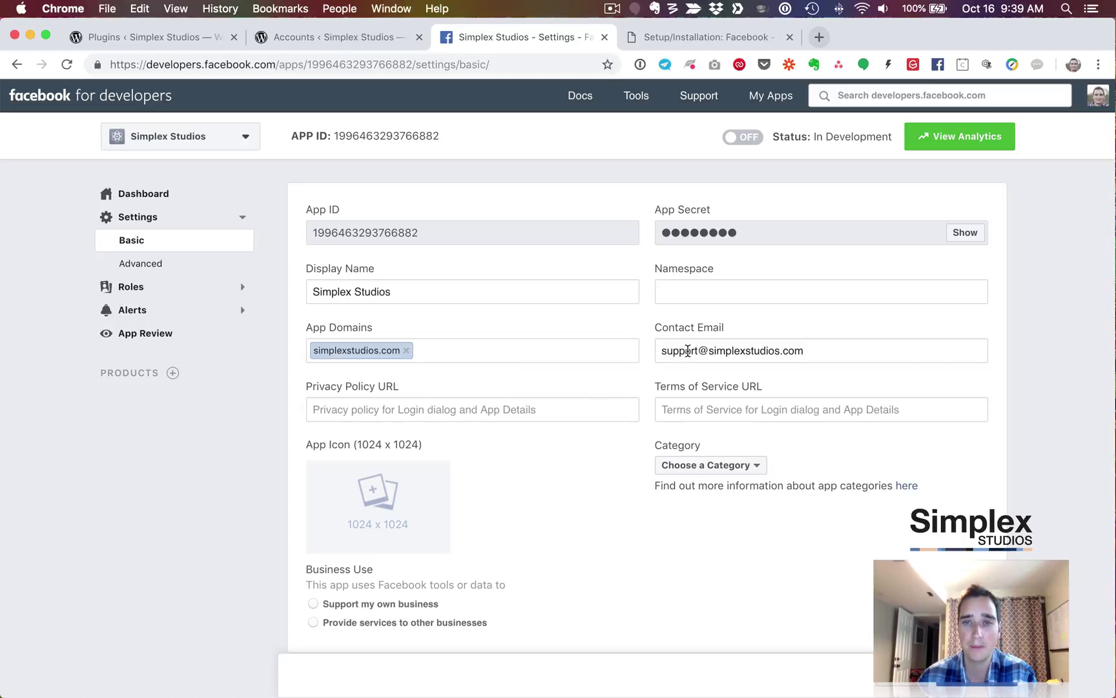
pyautogui.click(491, 401)
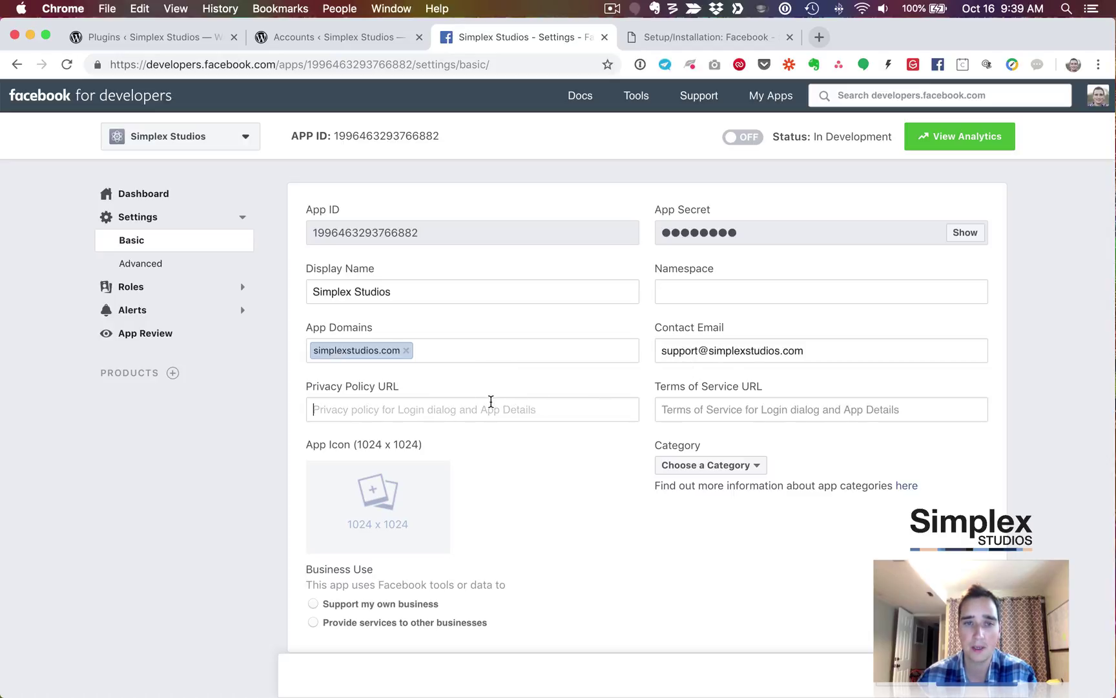
pyautogui.write('https://simplexstudios.com')
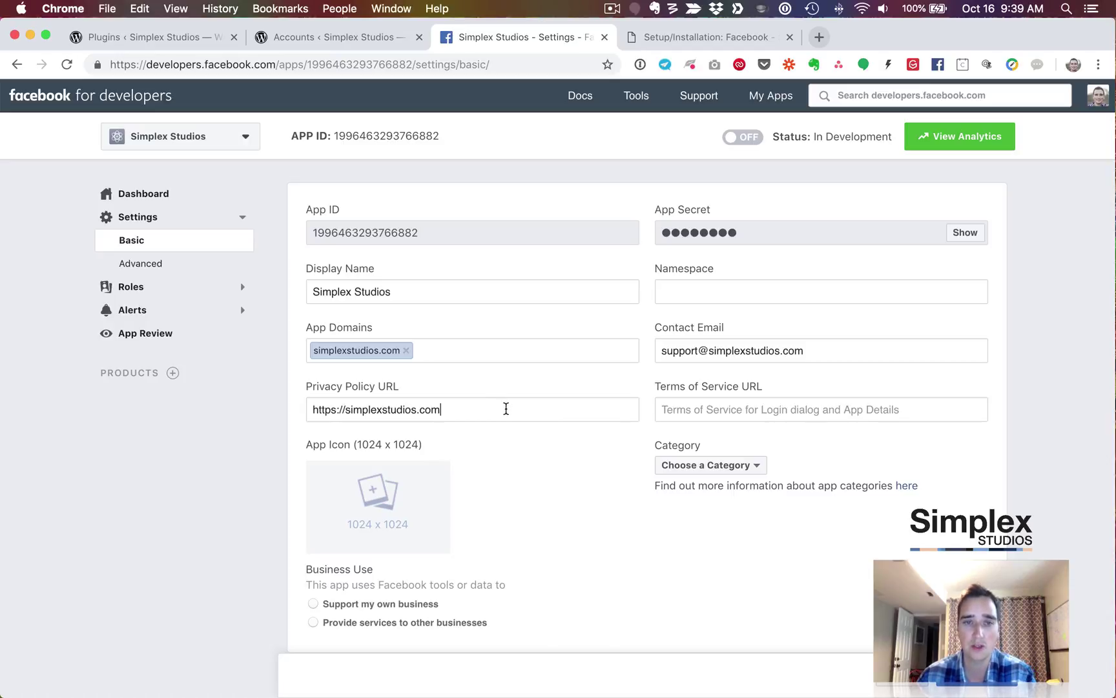
pyautogui.moveTo(507, 411); pyautogui.dragTo(310, 409)
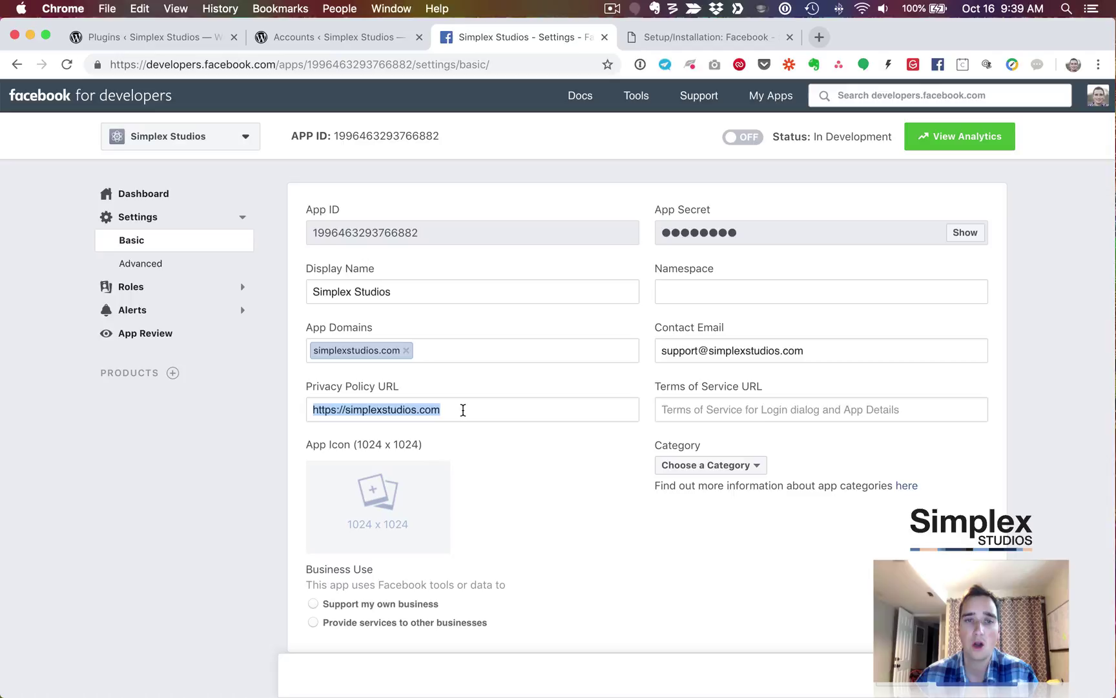
pyautogui.click(462, 410)
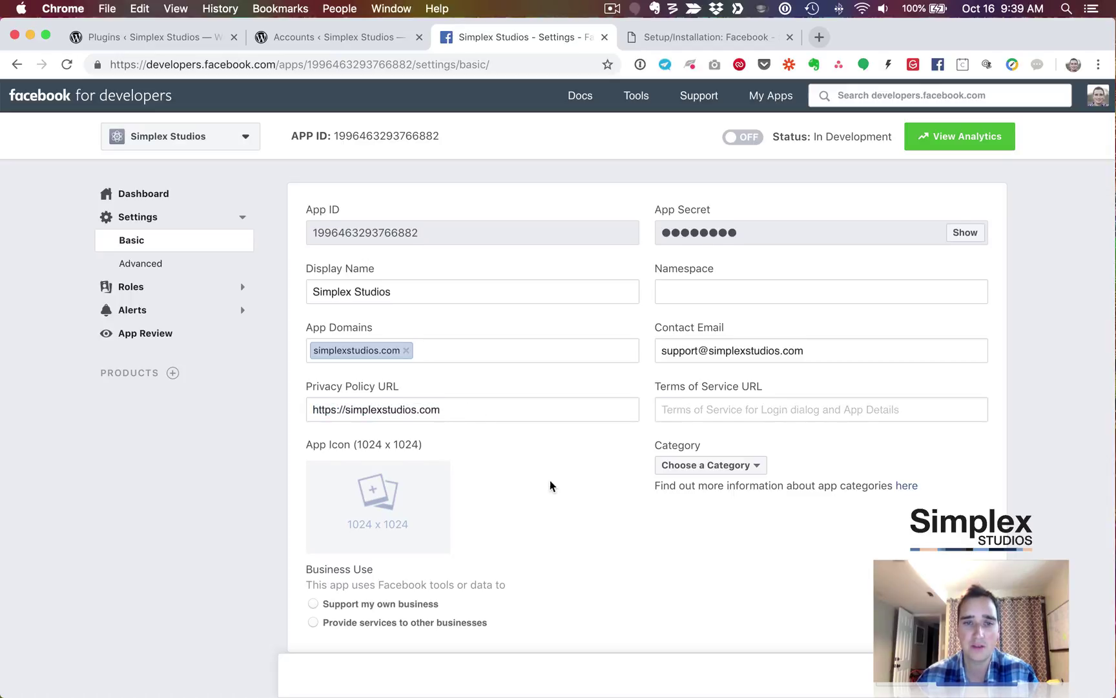
pyautogui.scroll(-5, 550, 486)
pyautogui.scroll(-15, 748, 514)
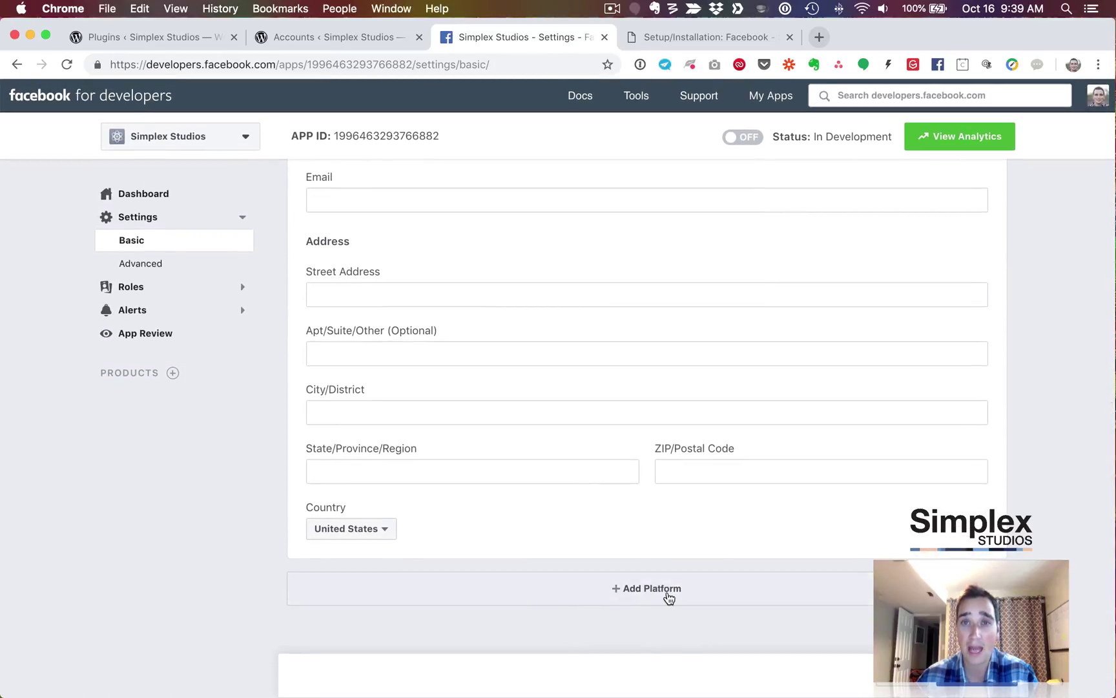
pyautogui.click(668, 592)
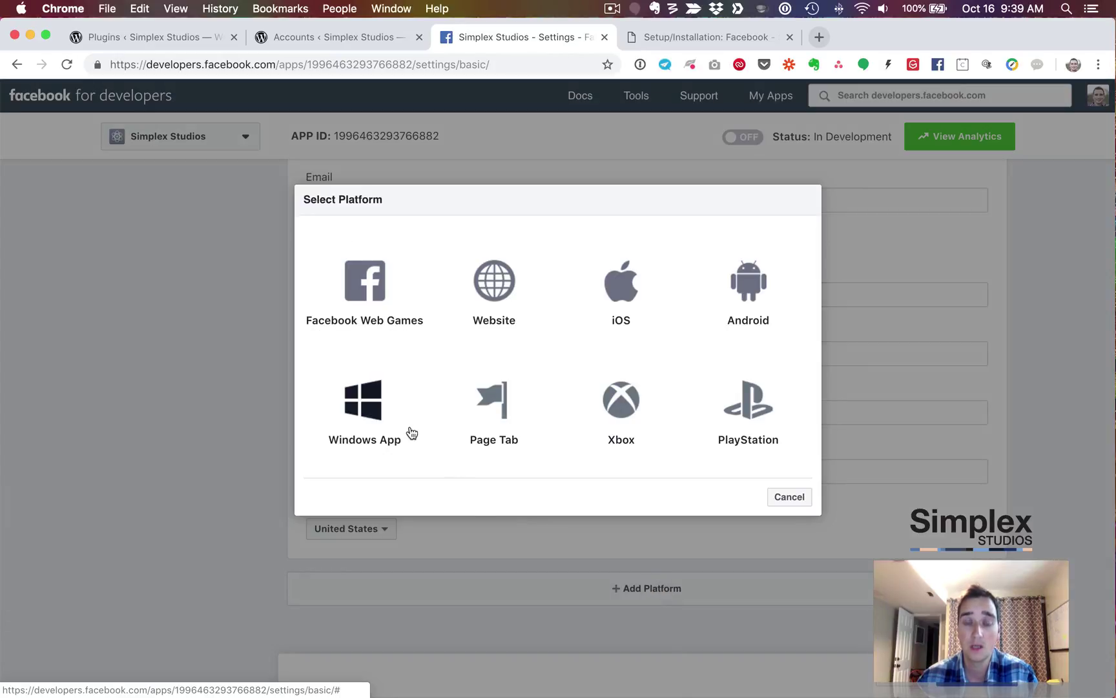
pyautogui.click(514, 297)
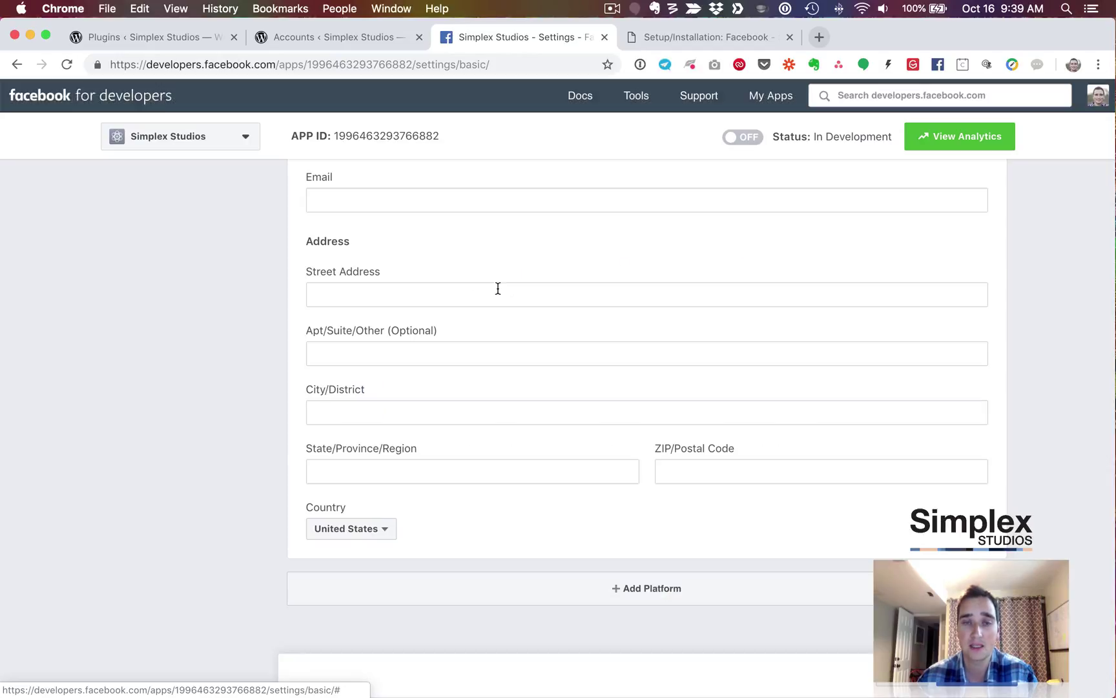
pyautogui.scroll(-3, 535, 456)
pyautogui.click(527, 524)
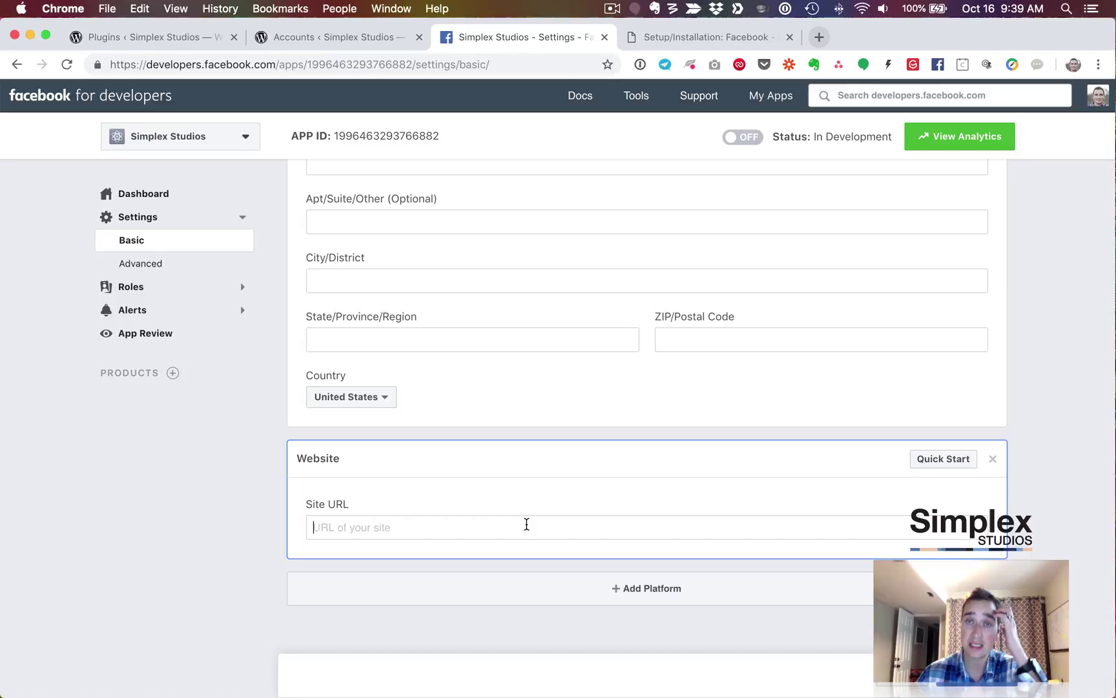
pyautogui.write('ht')
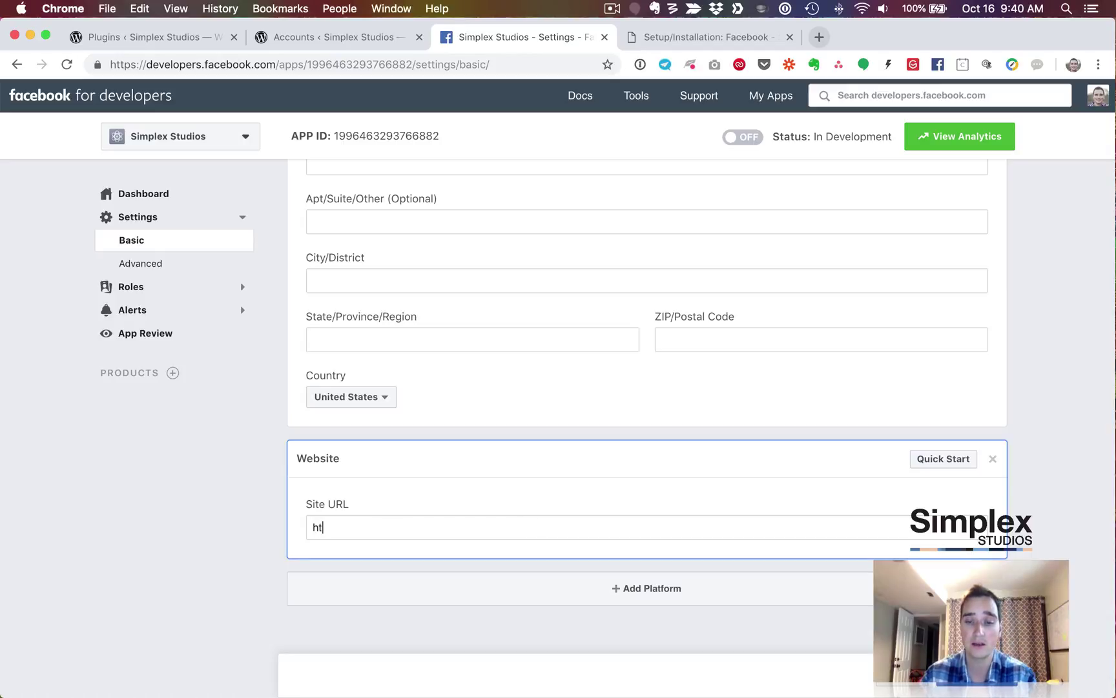
pyautogui.write('tps')
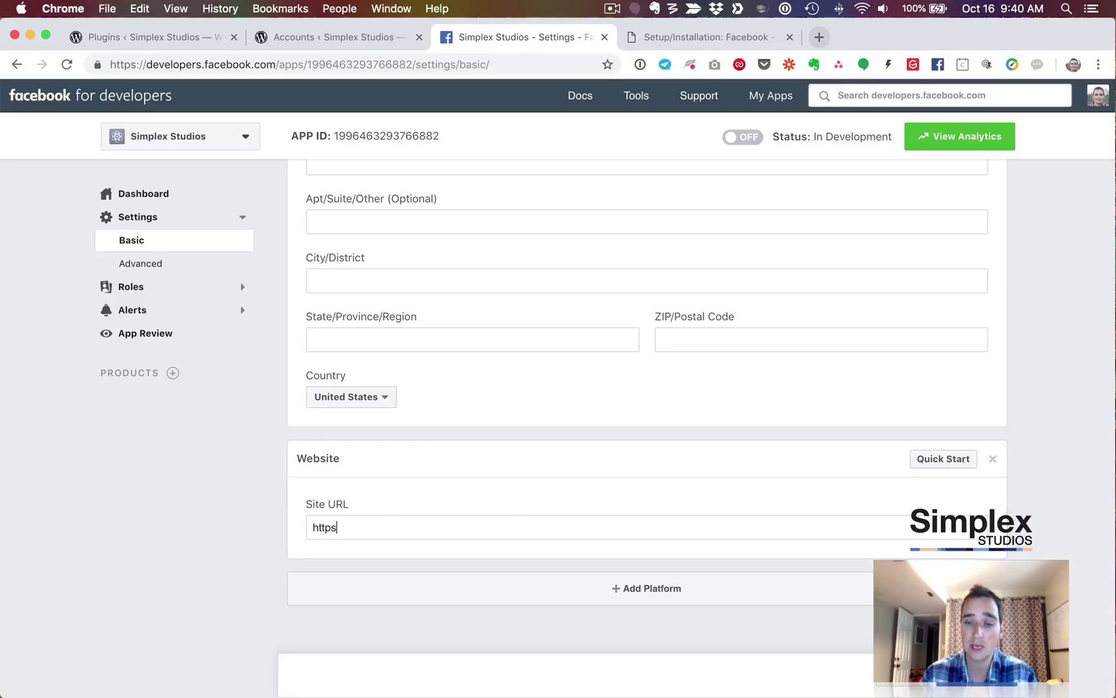
pyautogui.write('://simplexs')
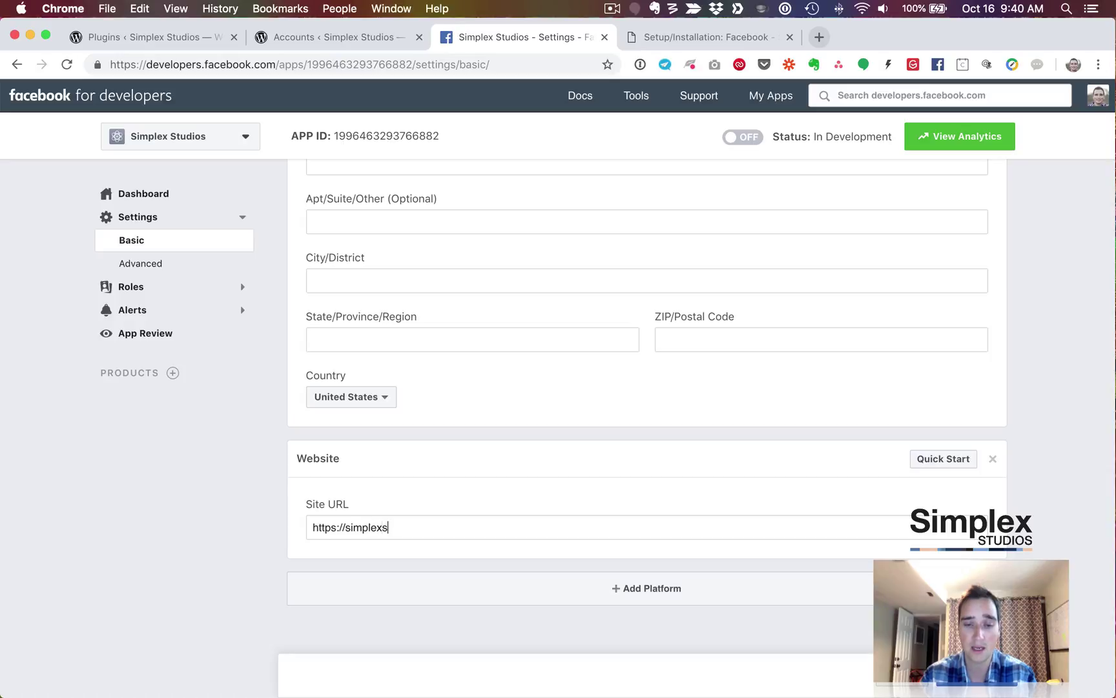
pyautogui.write('tudio')
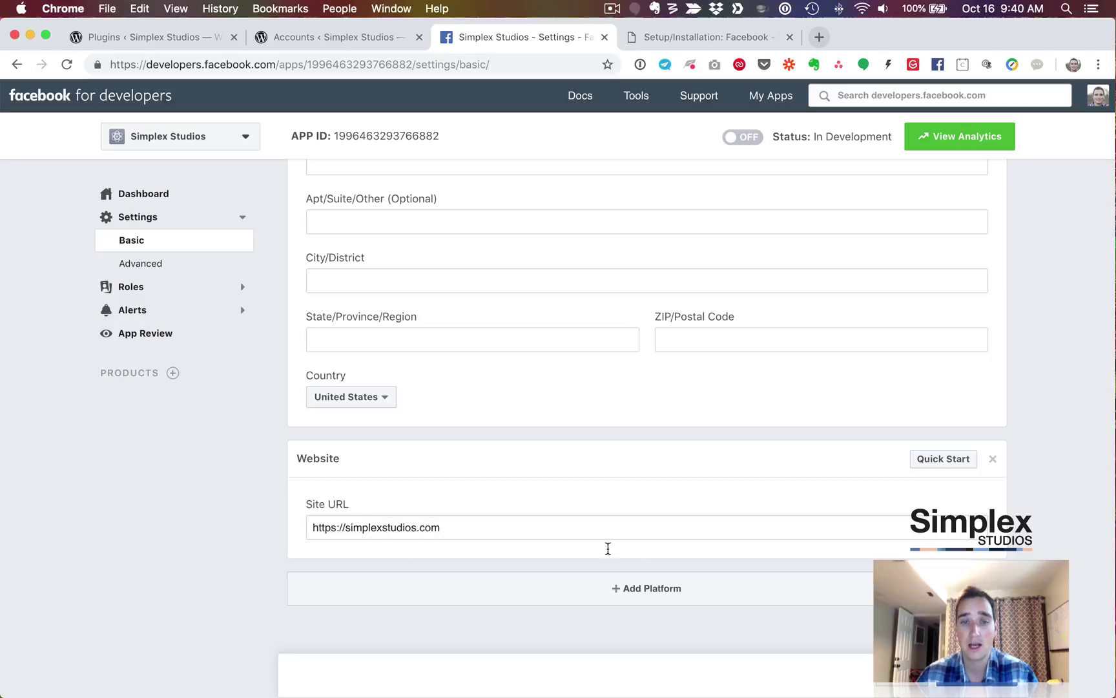
pyautogui.write('s.com')
pyautogui.click(950, 675)
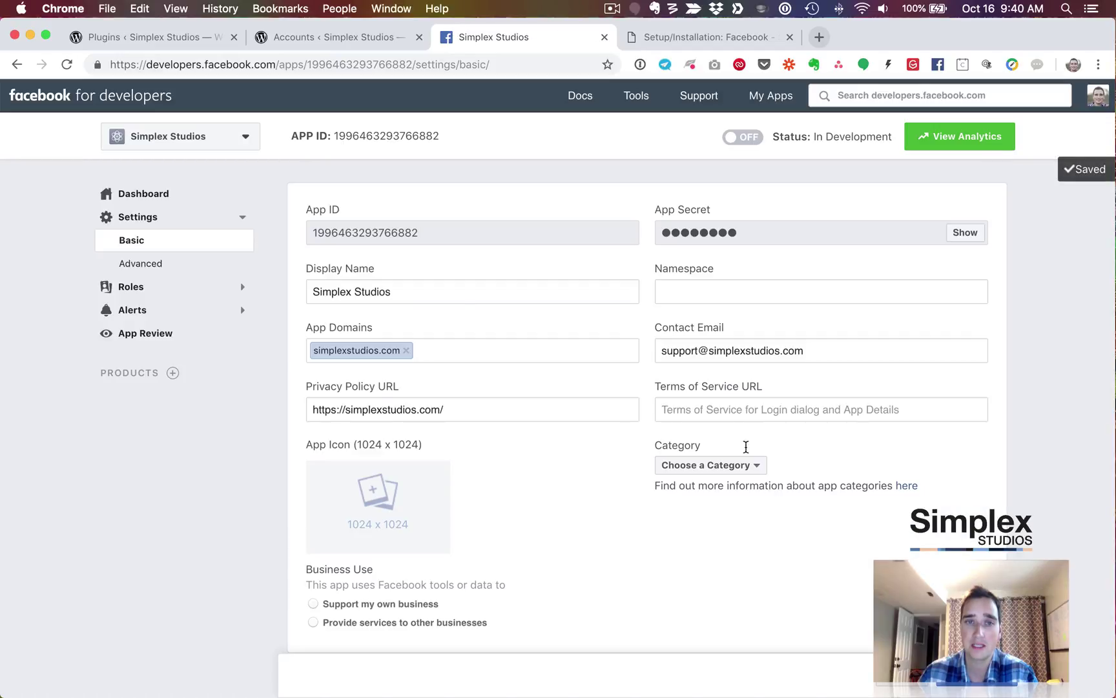
# From the app dashboard, set up the Facebook Login product
pyautogui.click(183, 195)
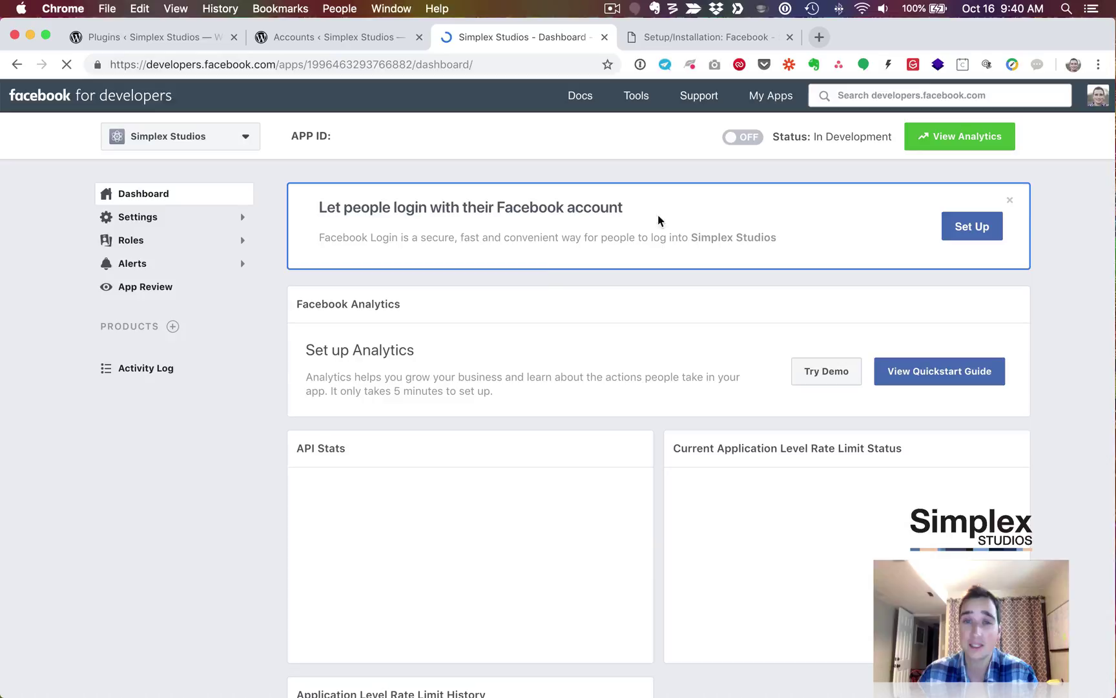
pyautogui.scroll(-10, 523, 352)
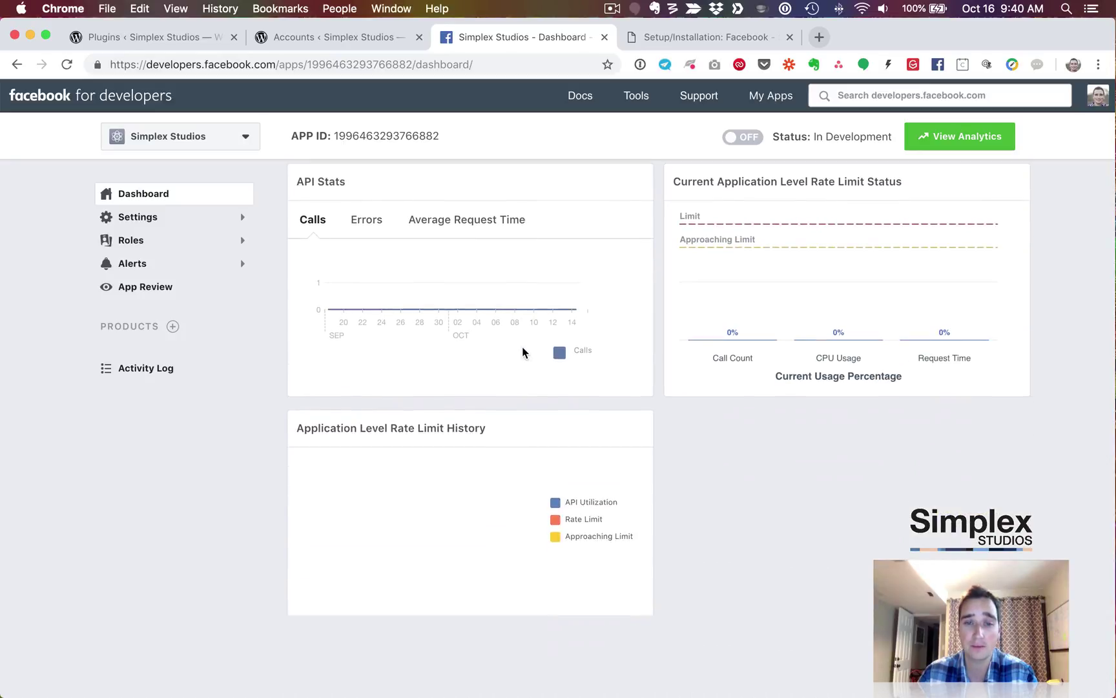
pyautogui.scroll(-2, 523, 323)
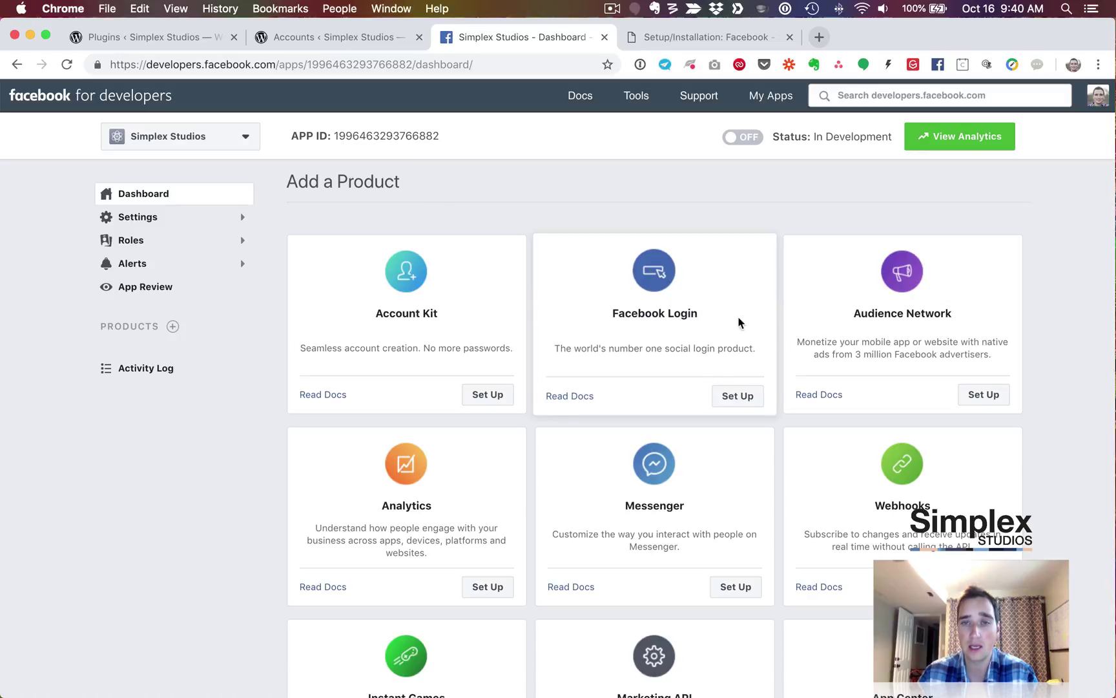
pyautogui.click(743, 398)
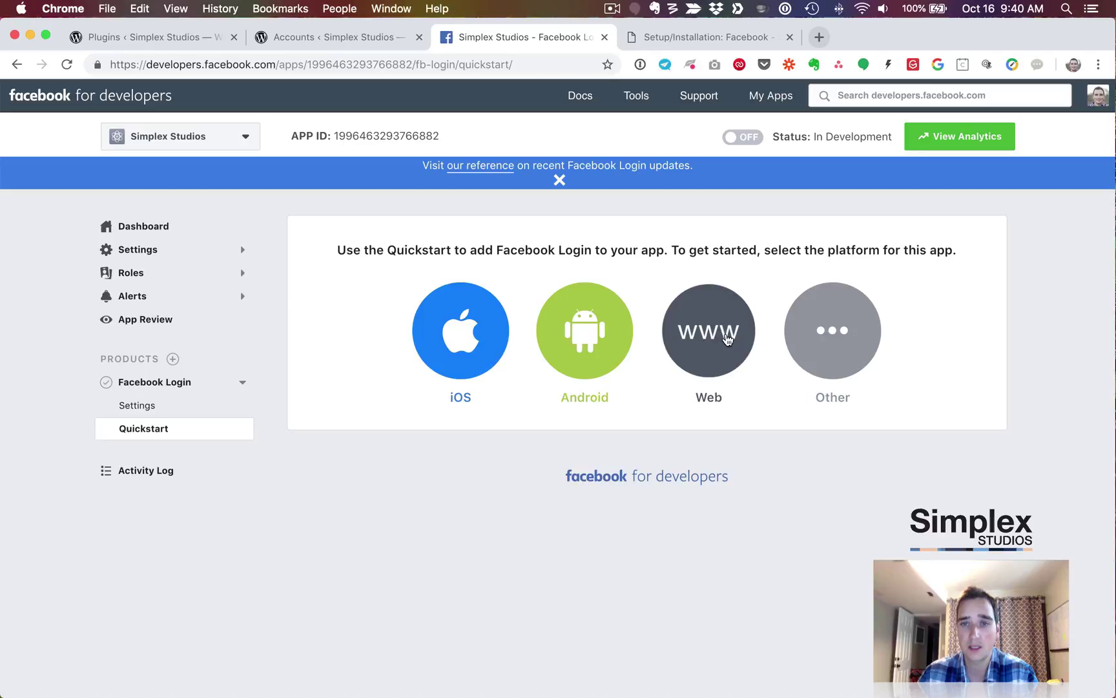
pyautogui.click(714, 354)
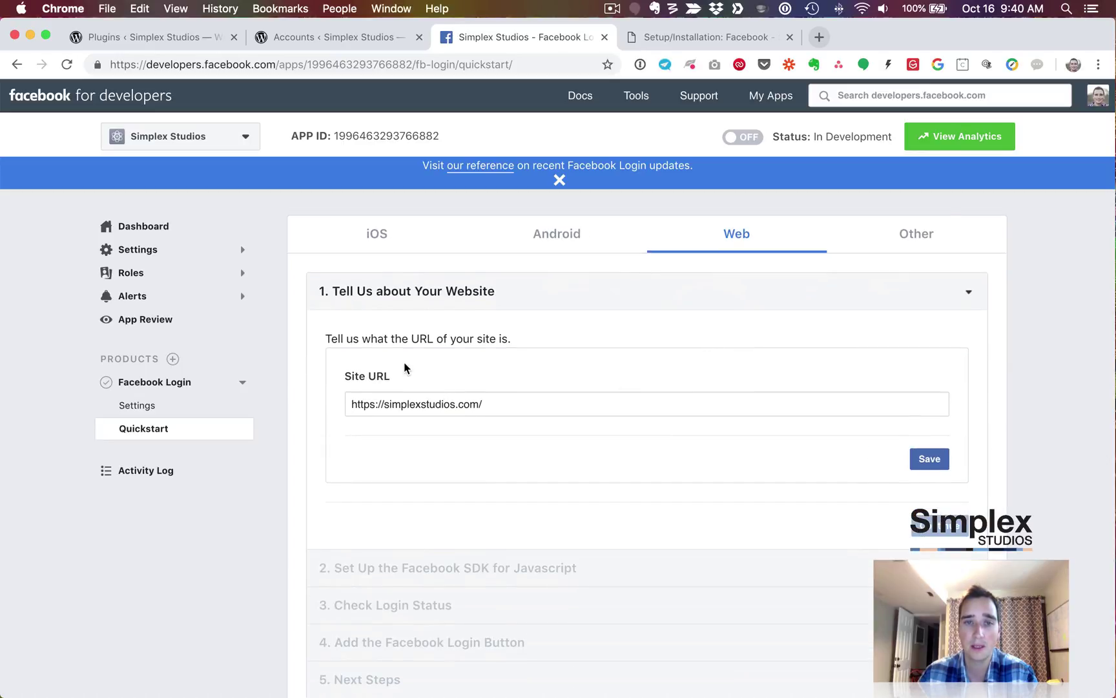
pyautogui.moveTo(371, 403); pyautogui.dragTo(517, 407)
pyautogui.click(930, 459)
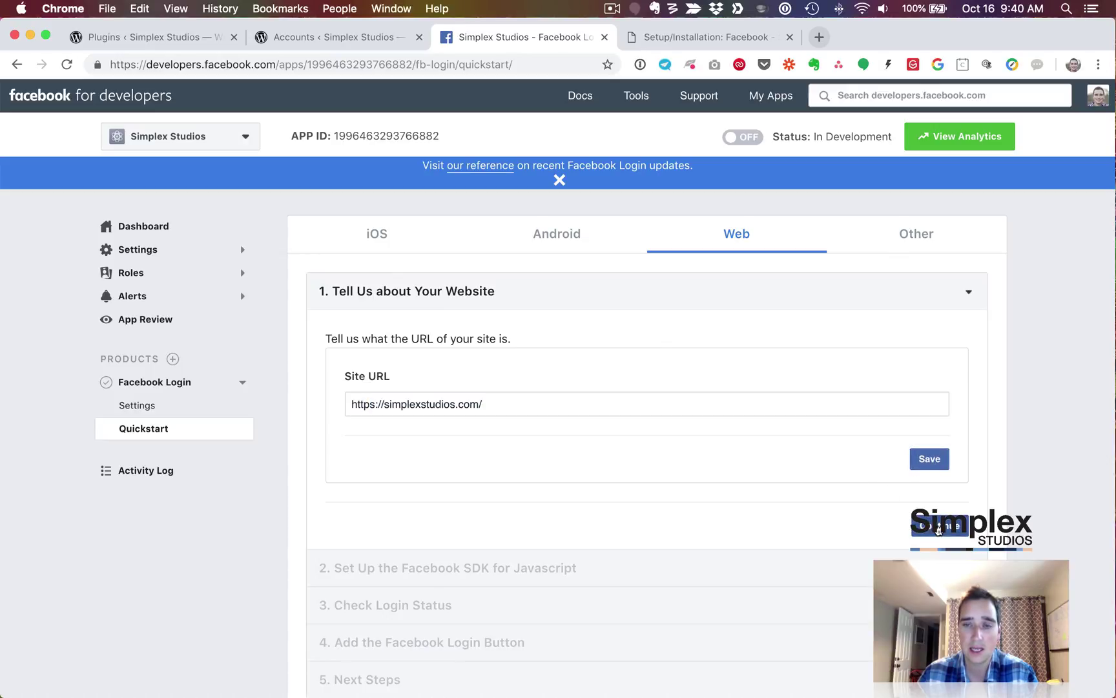
pyautogui.click(941, 525)
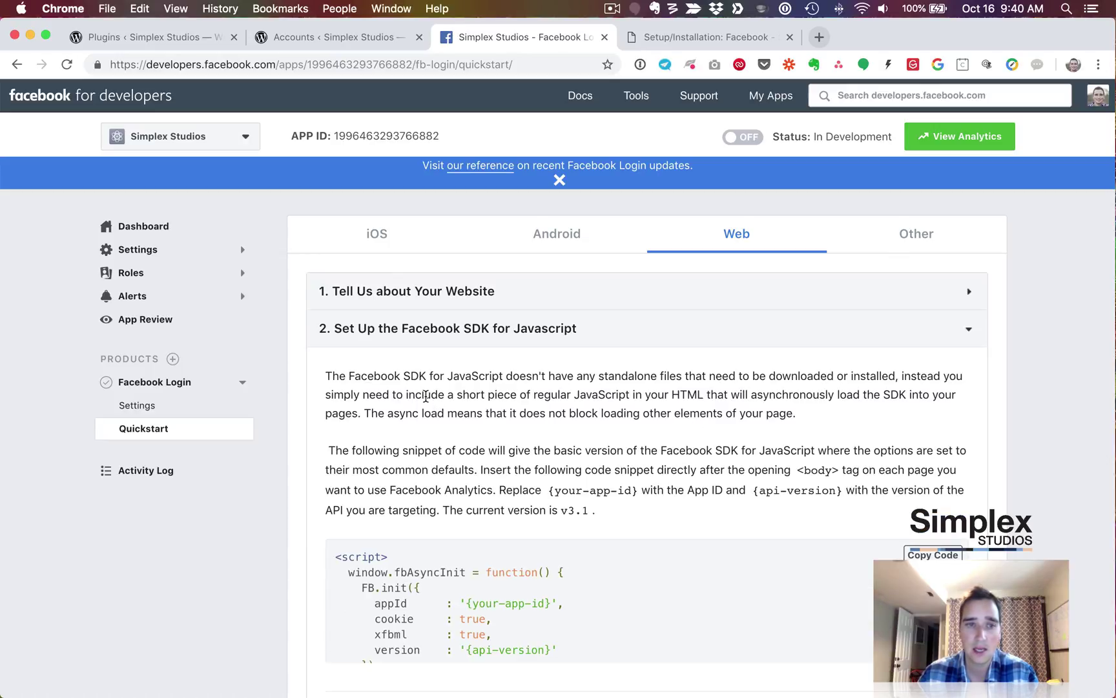
# Open the Facebook Login settings and start entering a valid OAuth redirect URI
pyautogui.click(202, 409)
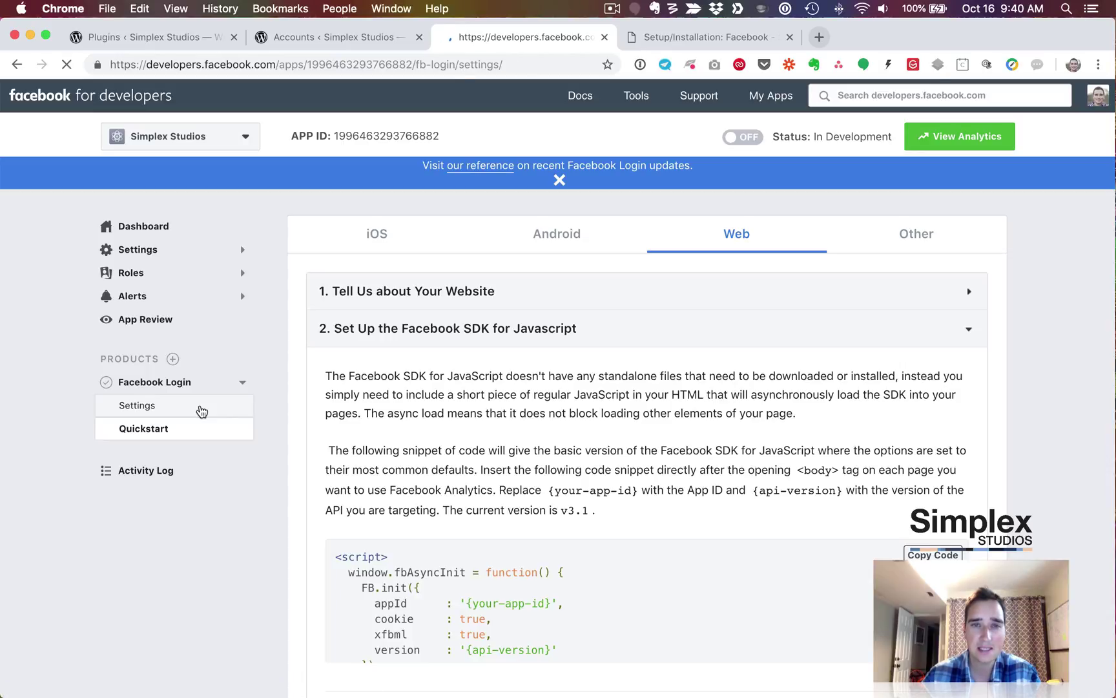
pyautogui.scroll(-1, 497, 413)
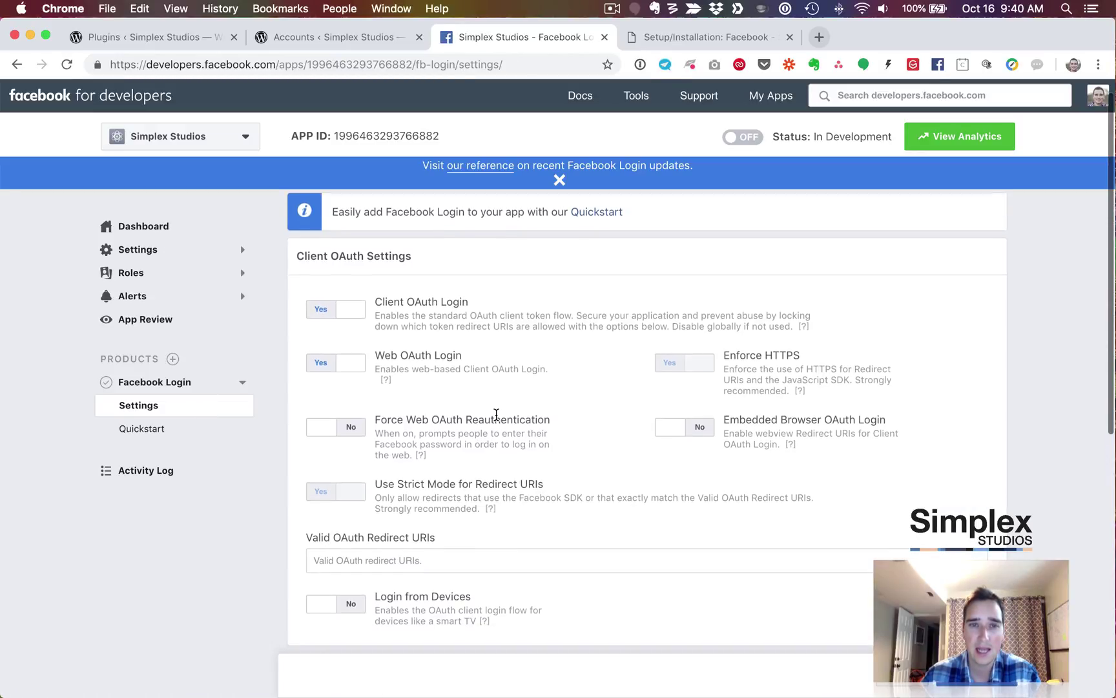
pyautogui.click(374, 562)
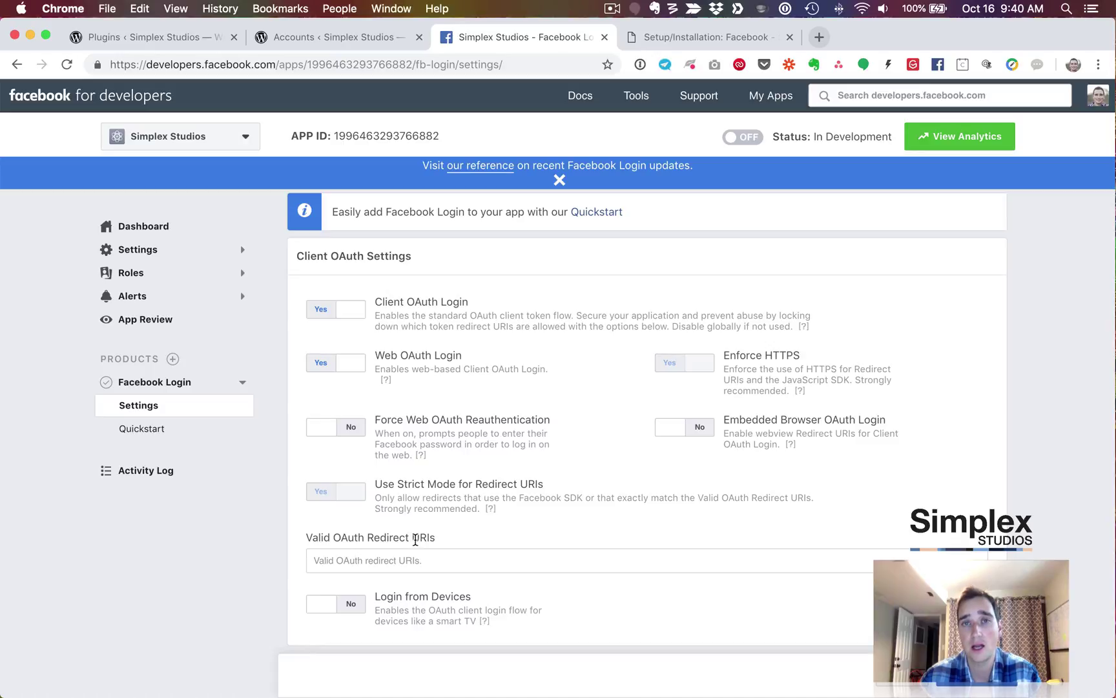
# Return to the SNAP accounts page and locate the App ID and App Secret fields
pyautogui.click(349, 37)
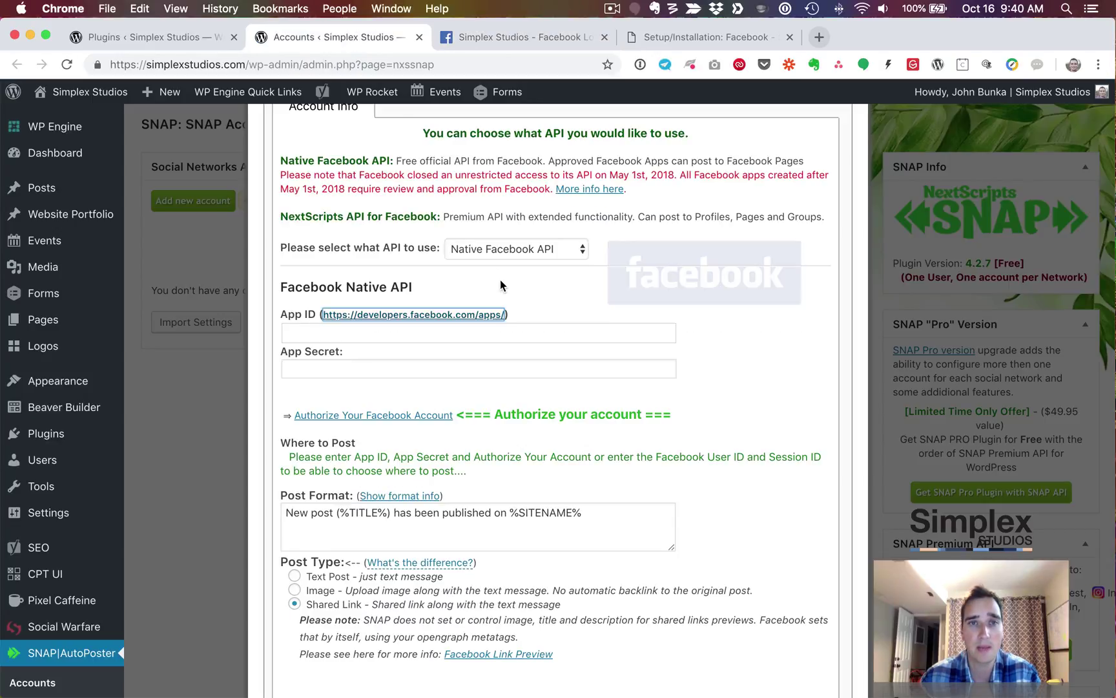
pyautogui.scroll(5, 501, 284)
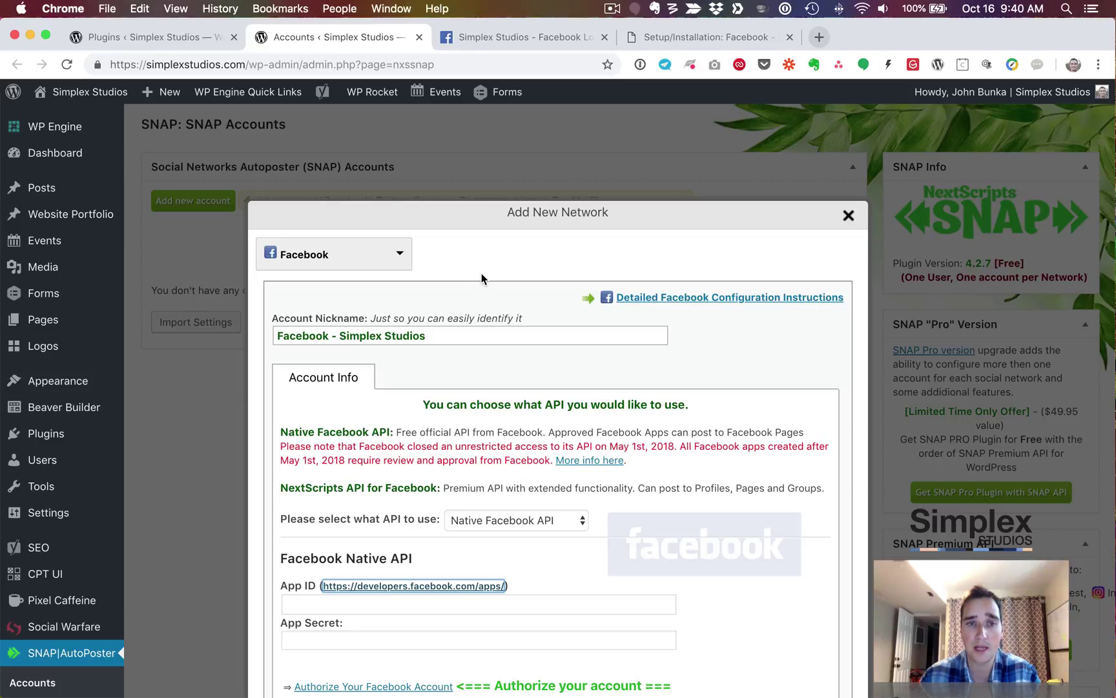
pyautogui.scroll(-3, 478, 277)
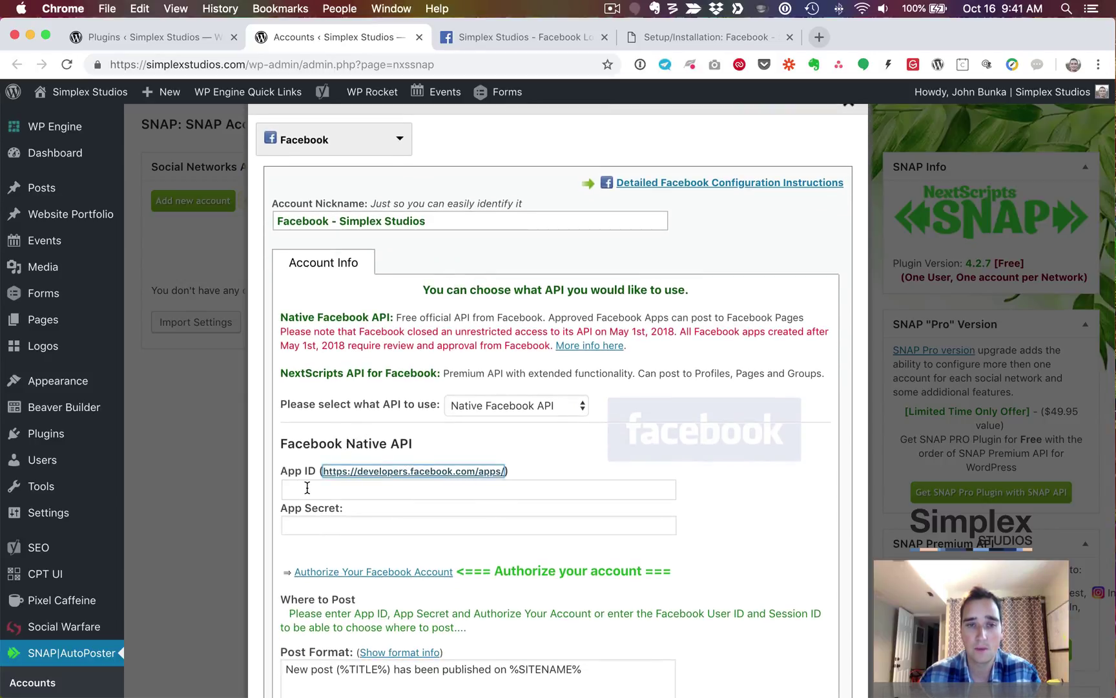
pyautogui.click(307, 487)
pyautogui.click(367, 519)
pyautogui.click(373, 491)
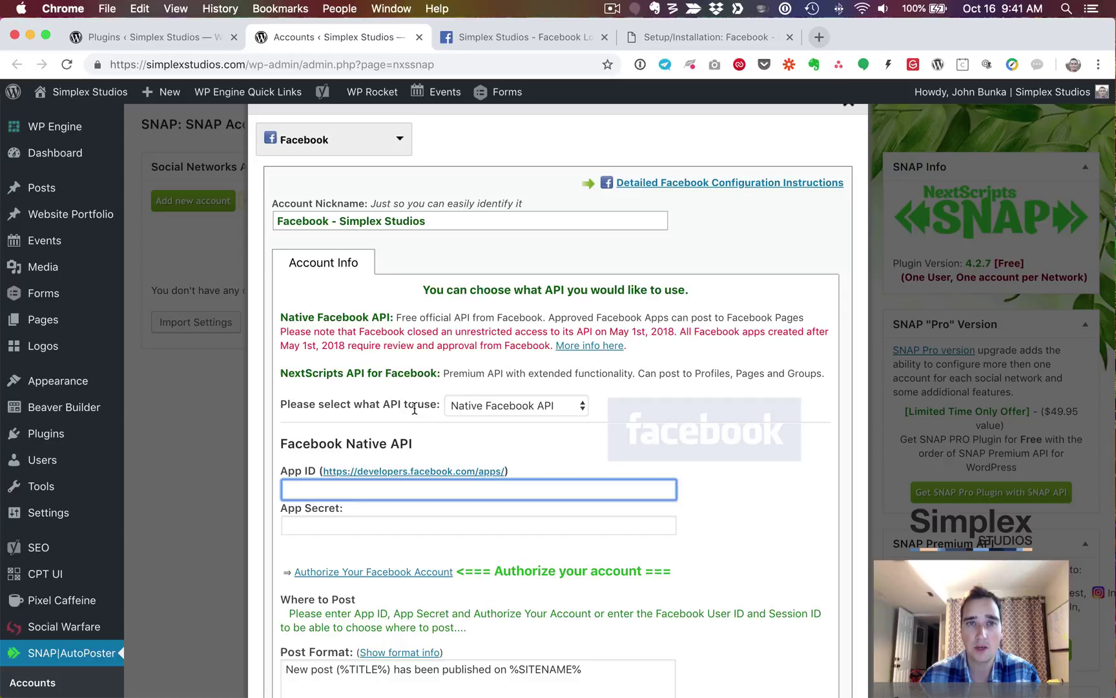
pyautogui.click(171, 66)
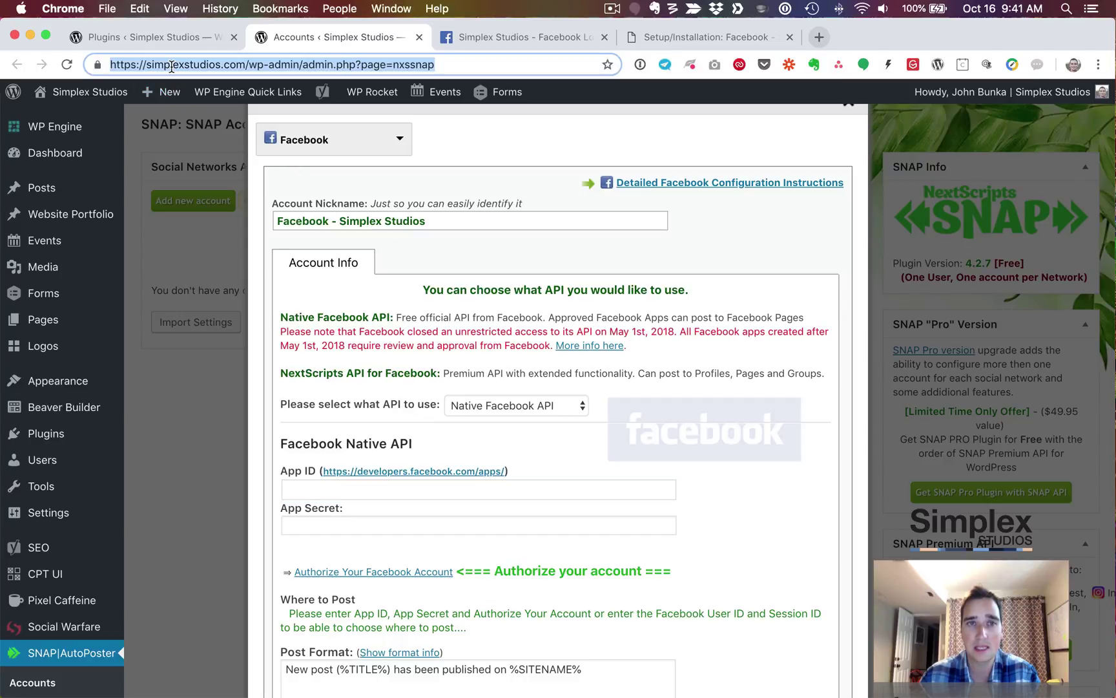
pyautogui.rightClick(408, 64)
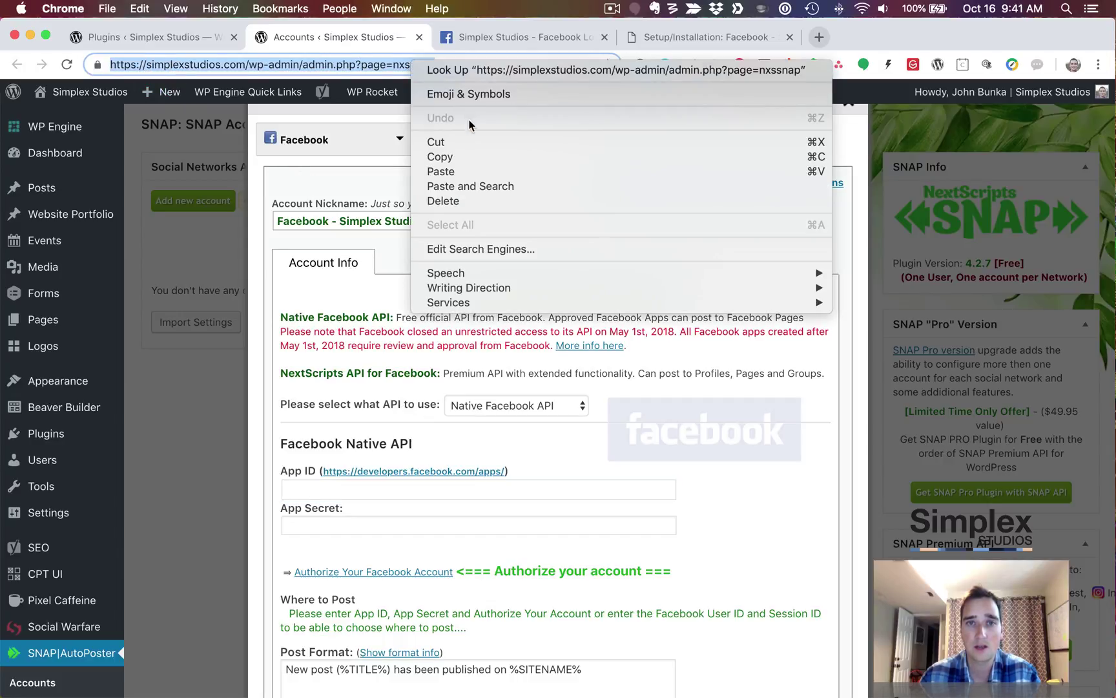
pyautogui.click(475, 160)
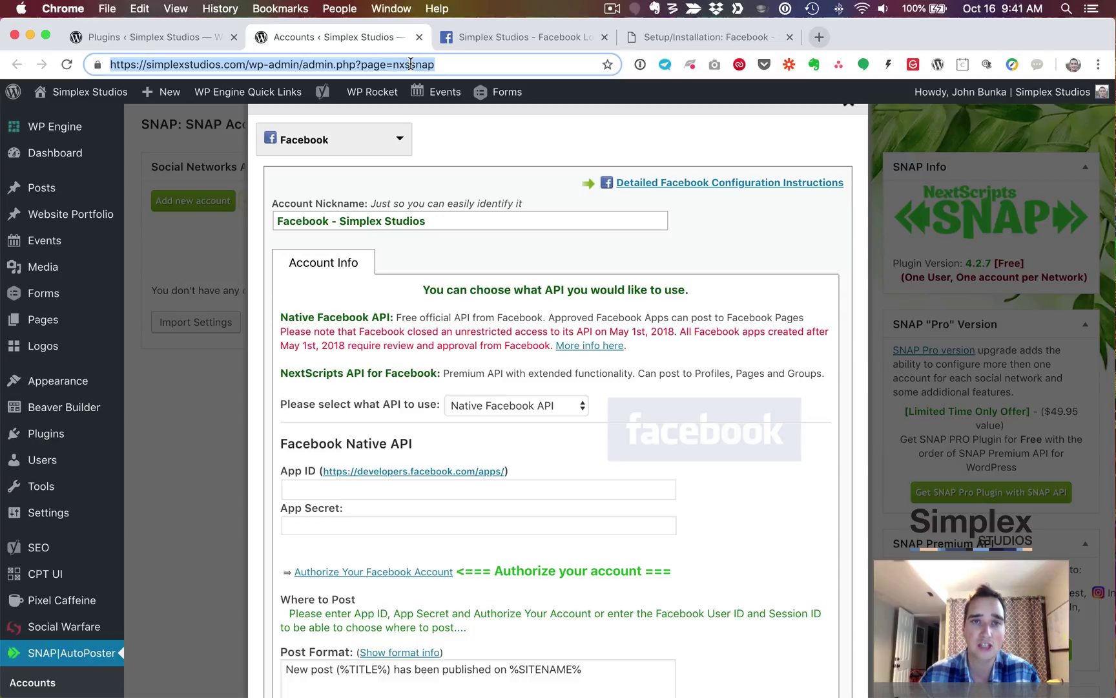
# Paste the SNAP page address into the Facebook Login Valid OAuth Redirect URIs field
pyautogui.click(562, 37)
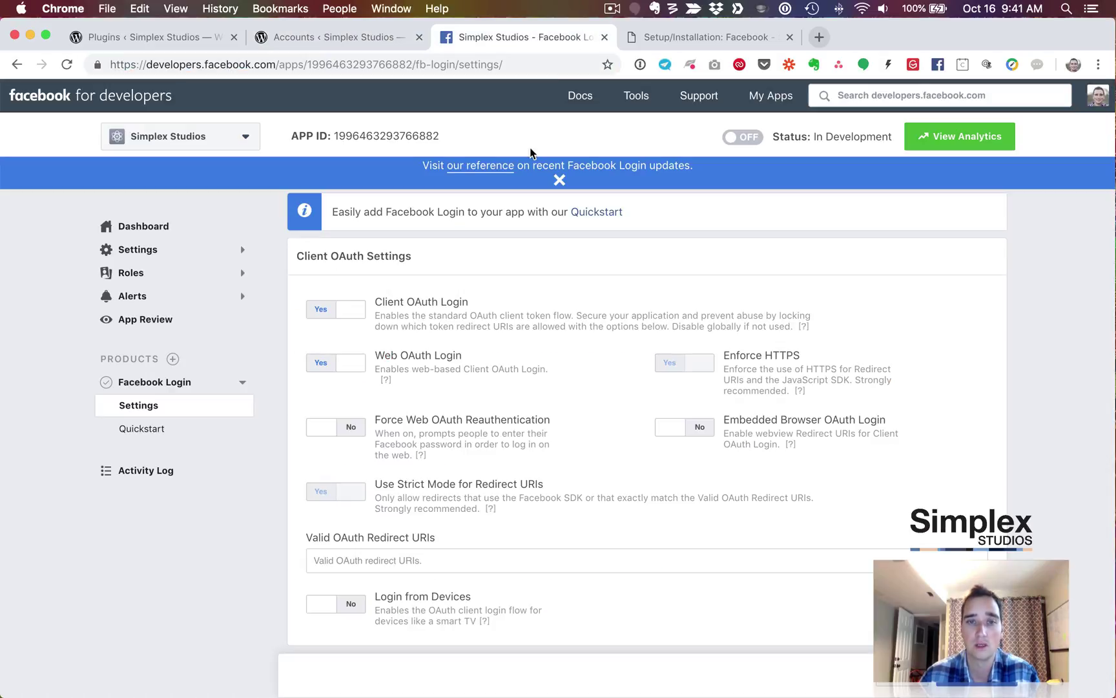
pyautogui.rightClick(484, 566)
pyautogui.click(391, 560)
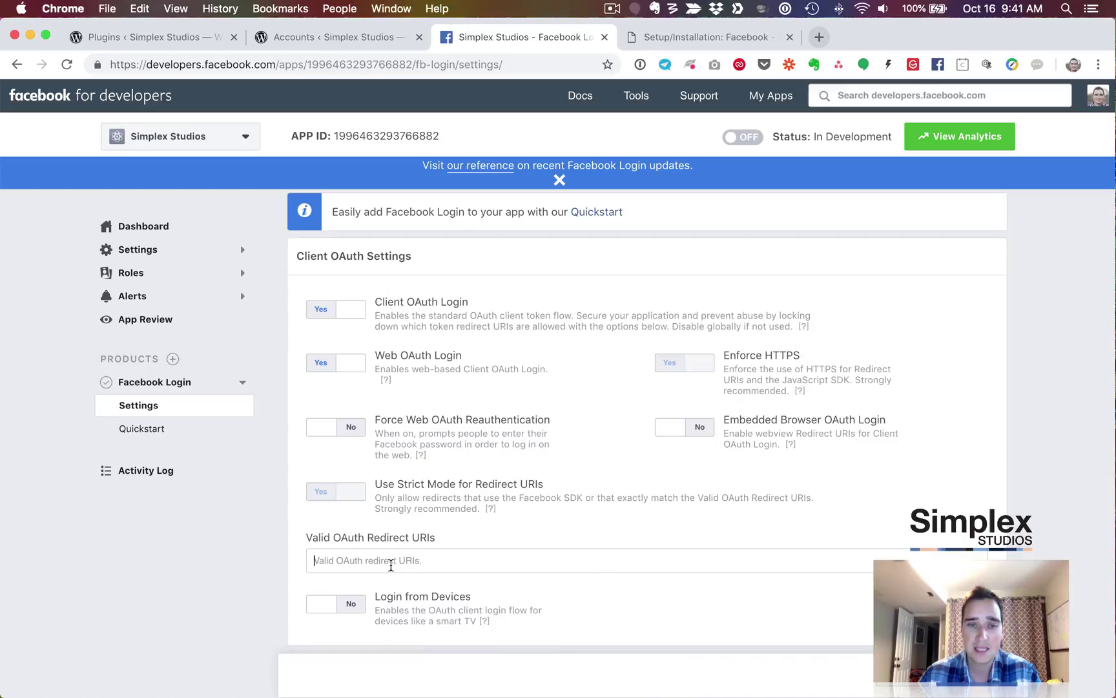
pyautogui.rightClick(390, 561)
pyautogui.click(457, 515)
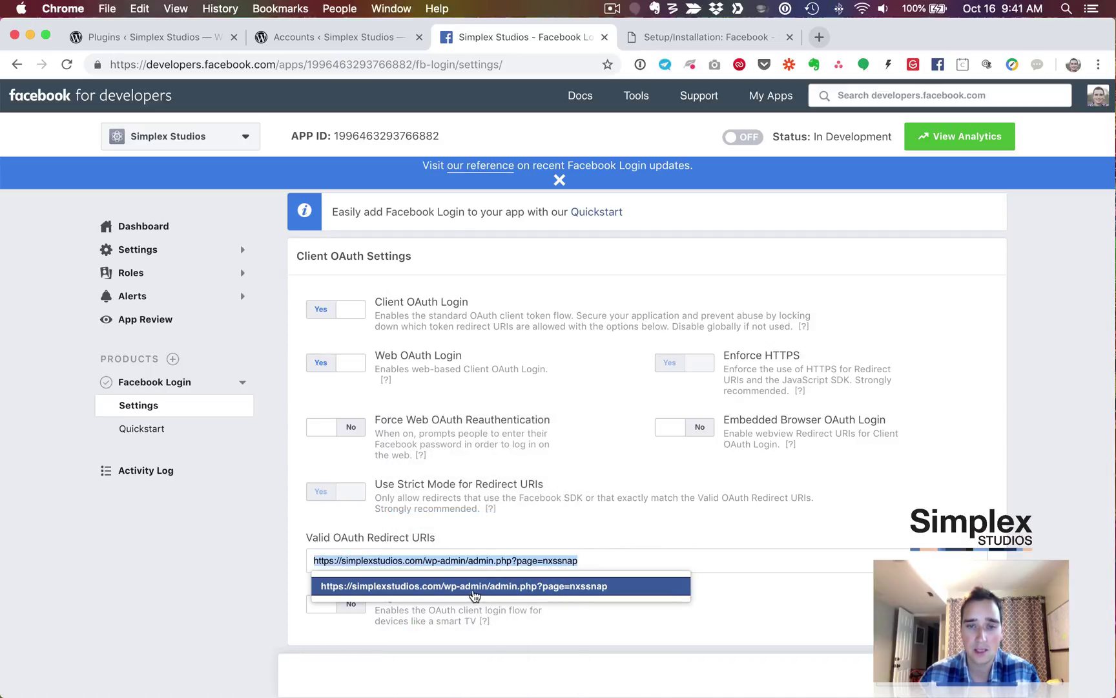
pyautogui.click(470, 591)
# Save the redirect URI and return to the Simplex Studios app dashboard
pyautogui.scroll(-2, 761, 594)
pyautogui.scroll(-5, 761, 595)
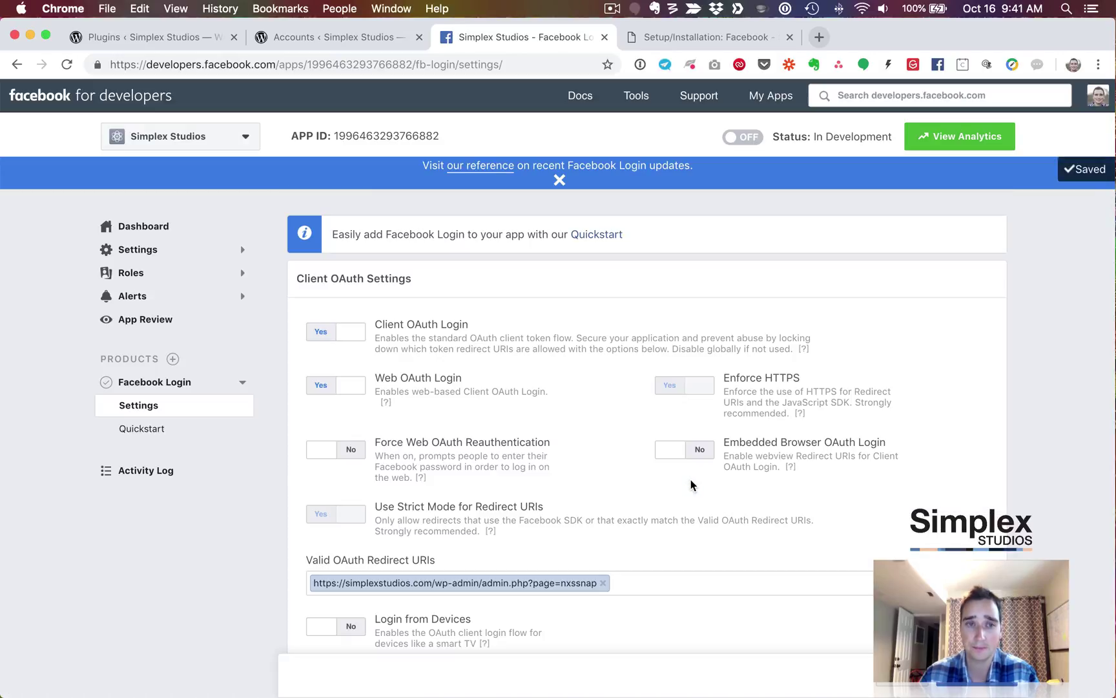
pyautogui.scroll(-5, 646, 475)
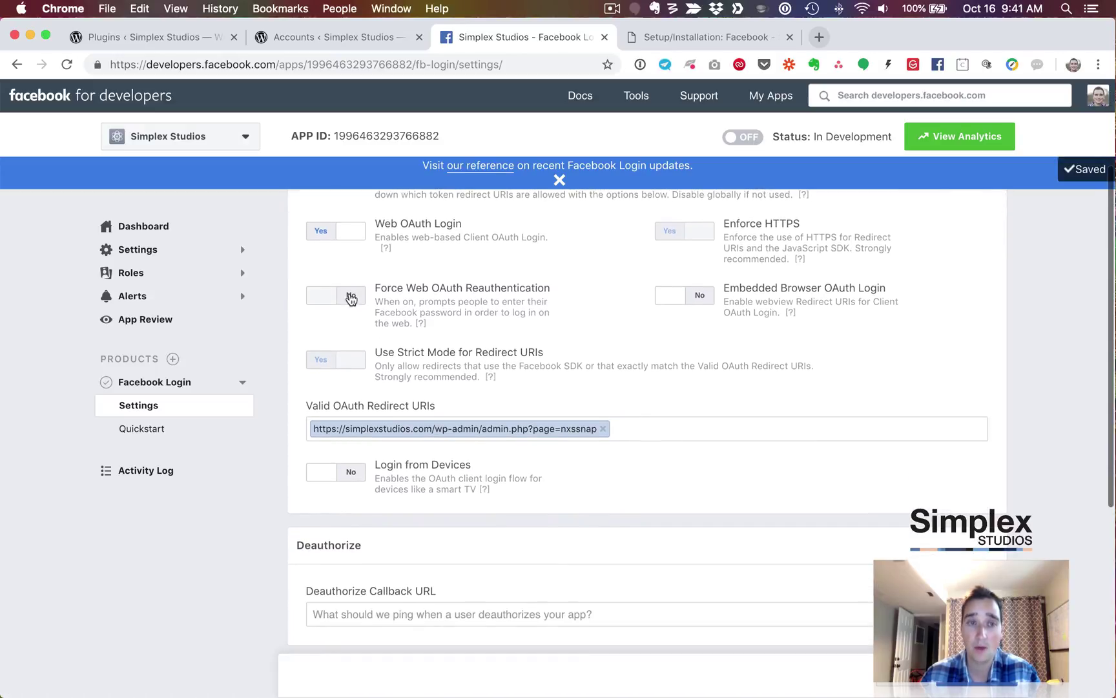
pyautogui.click(218, 233)
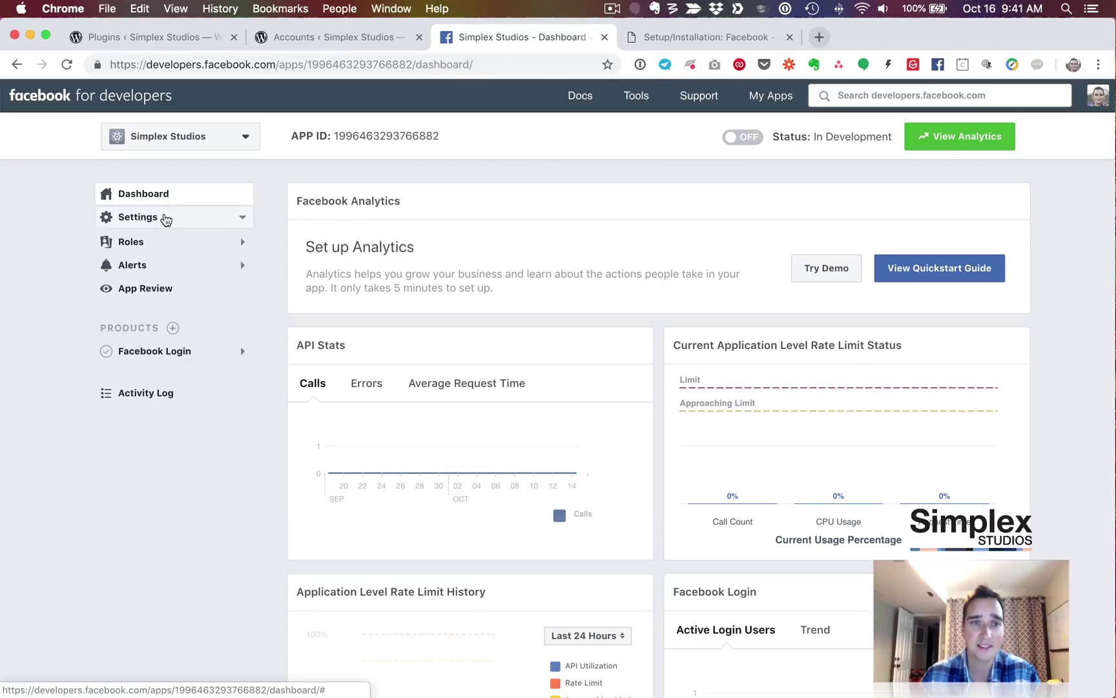
# Copy the App ID from Settings > Basic into SNAP's App ID field
pyautogui.click(164, 218)
pyautogui.click(150, 240)
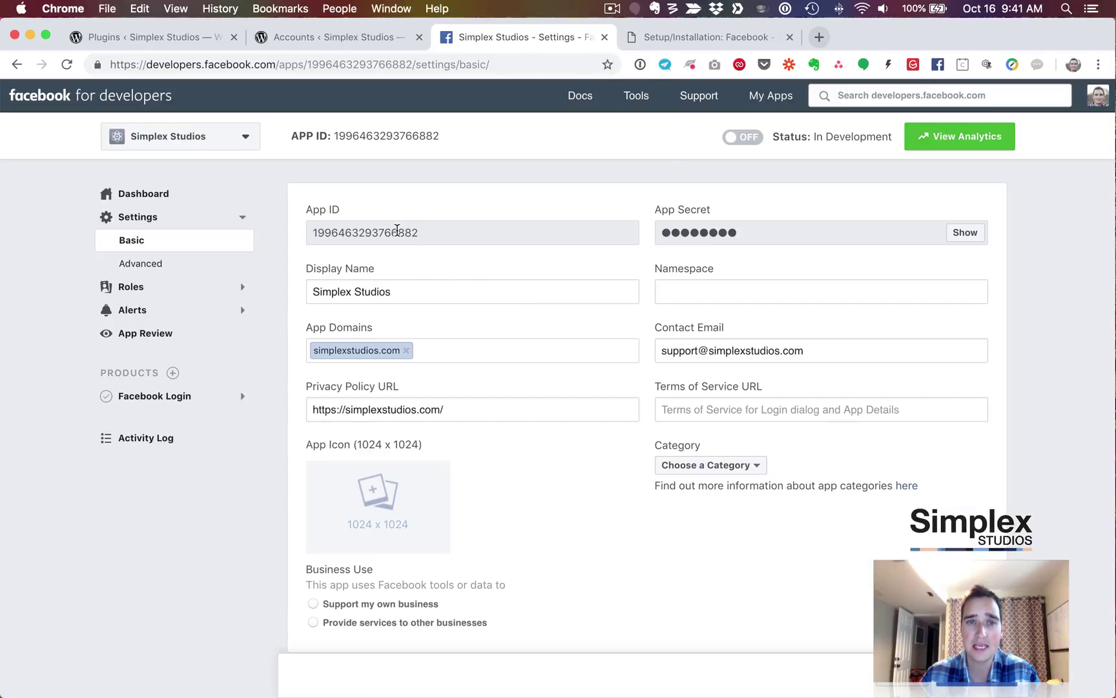
pyautogui.doubleClick(396, 232)
pyautogui.press('super+c')
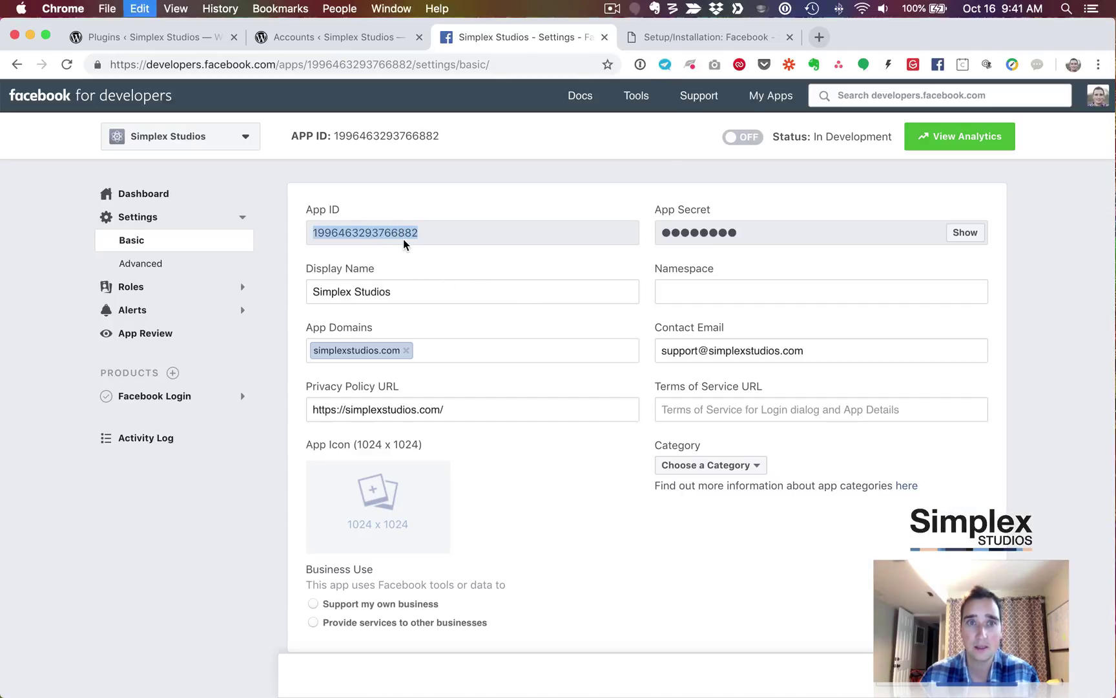
pyautogui.click(323, 36)
pyautogui.click(364, 490)
pyautogui.press('super+v')
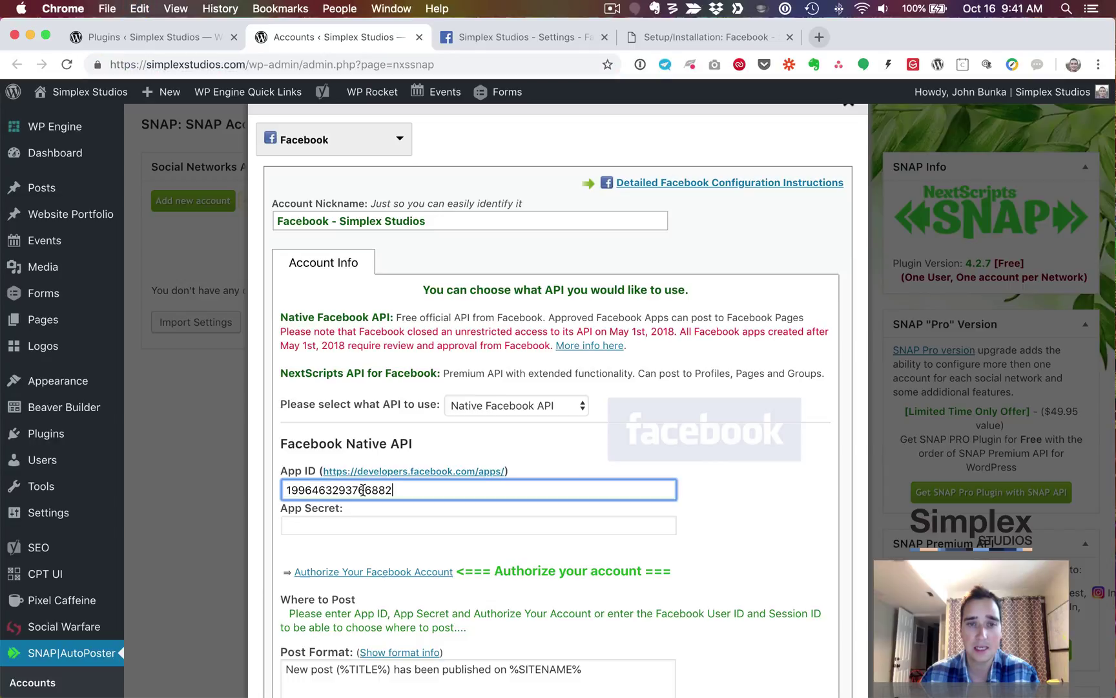
# Reveal the App Secret using the saved account password, then go back to WordPress
pyautogui.click(491, 35)
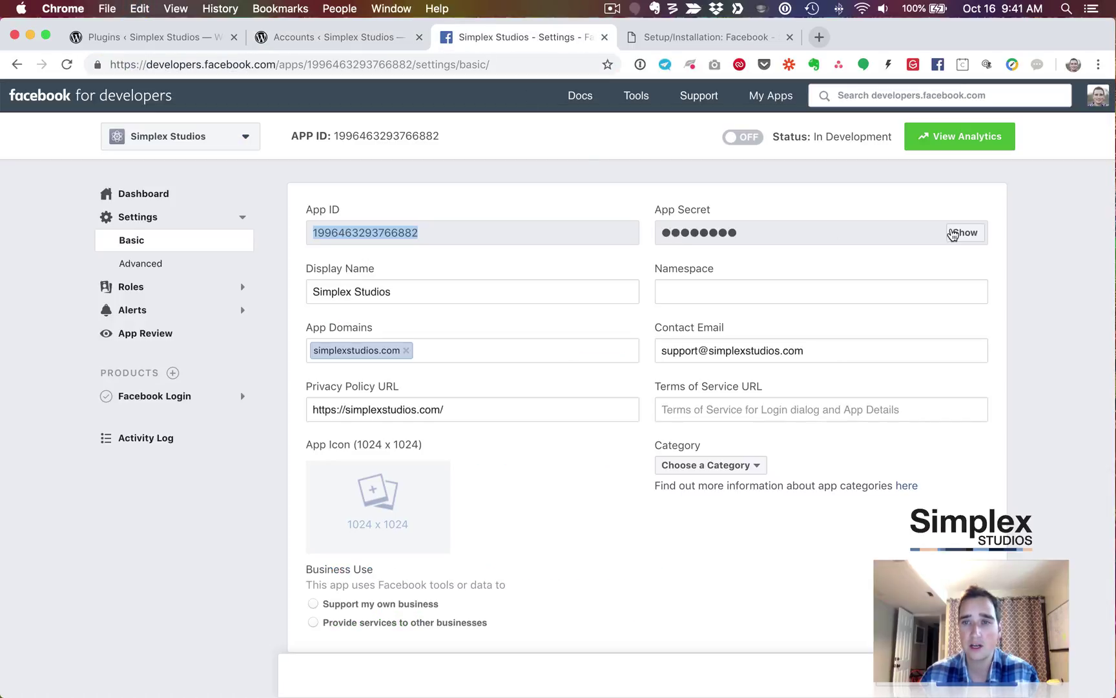
pyautogui.click(966, 232)
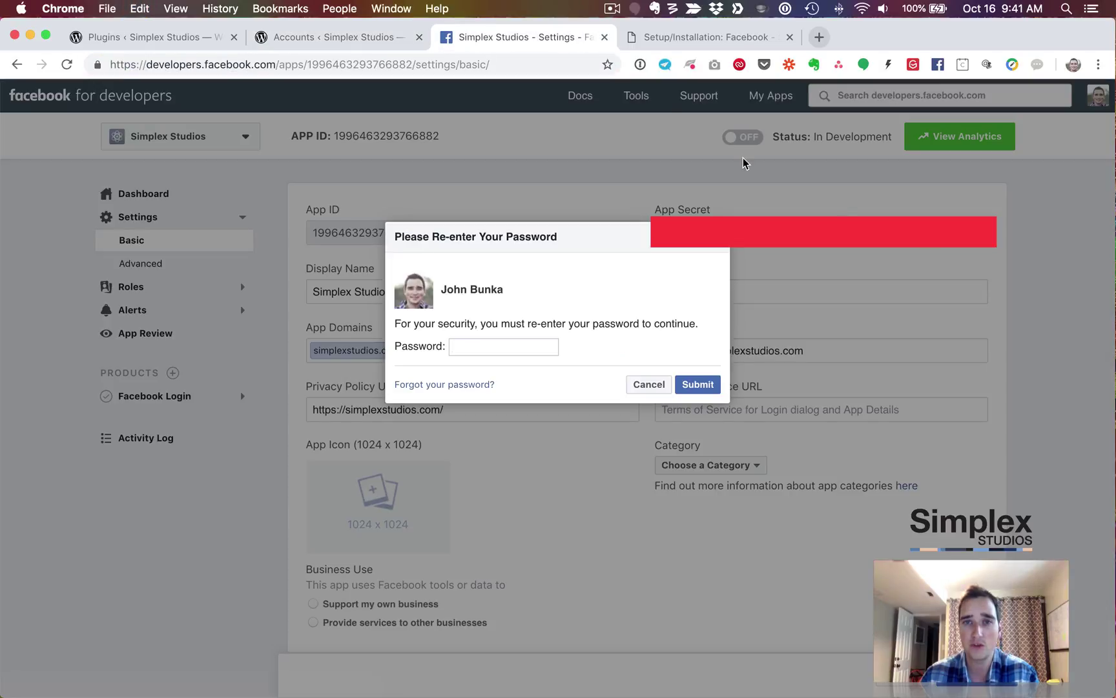
pyautogui.click(641, 64)
pyautogui.click(536, 315)
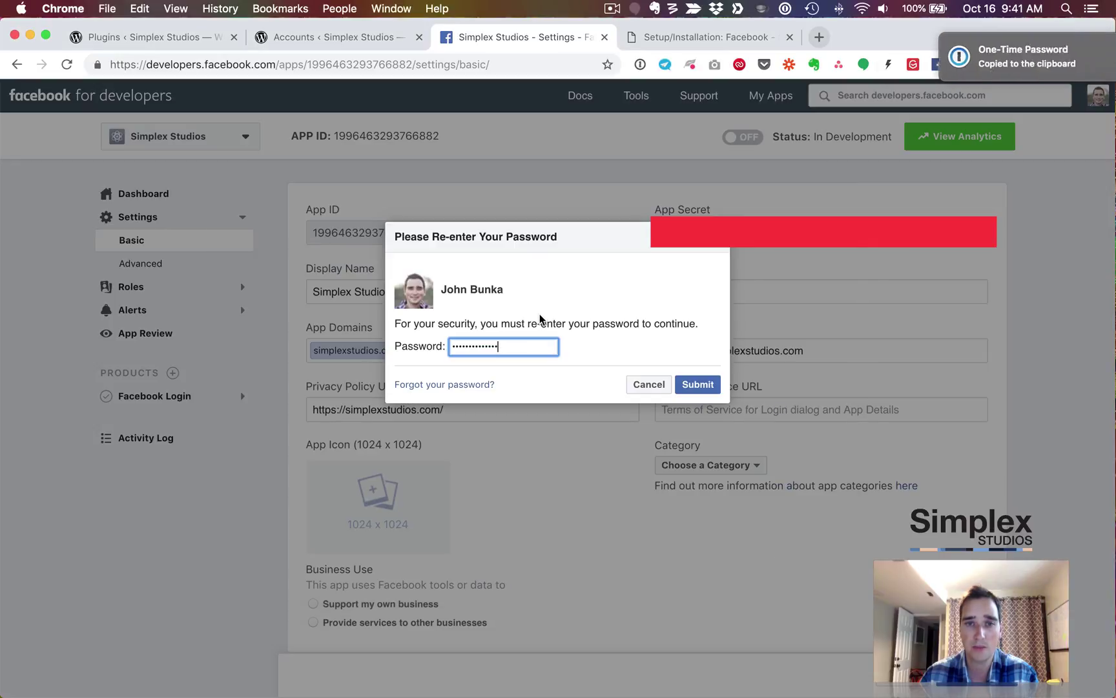
pyautogui.click(699, 385)
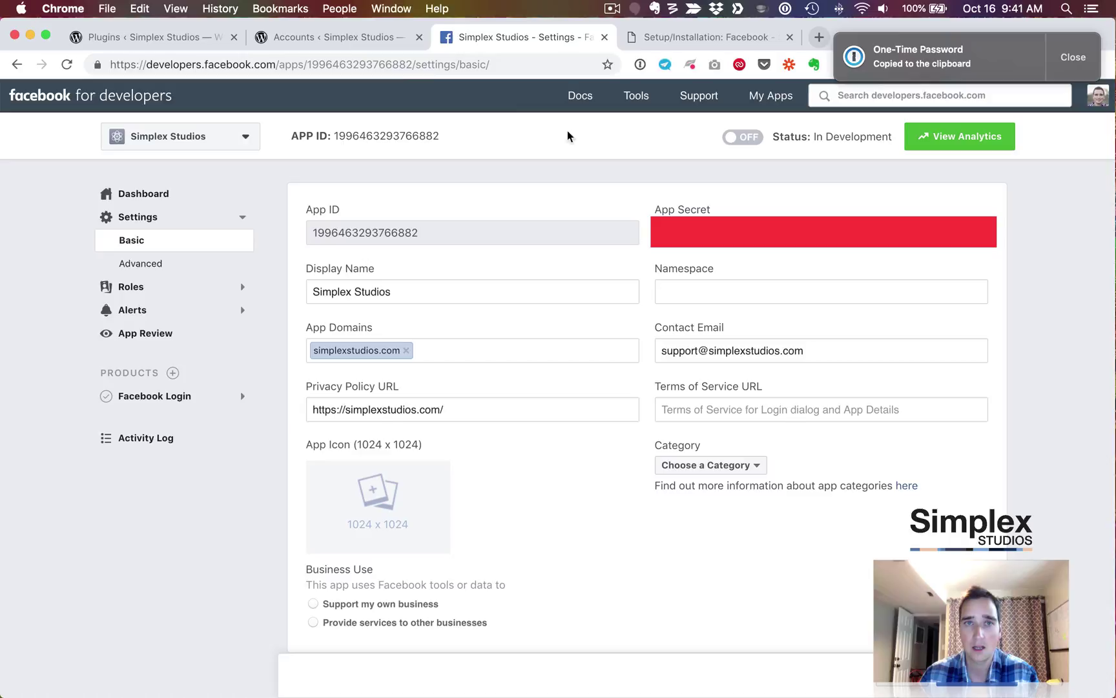
pyautogui.click(346, 37)
# Paste the App Secret into SNAP's form and launch the Facebook account authorization
pyautogui.click(415, 525)
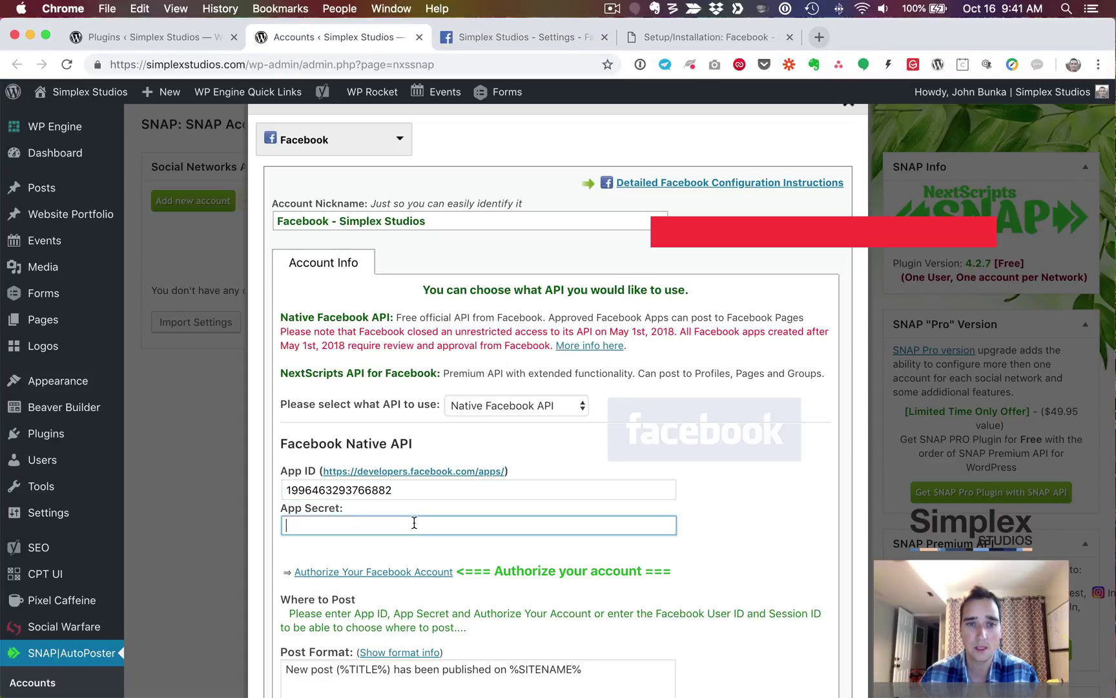
pyautogui.press('super+v')
pyautogui.scroll(-5, 738, 546)
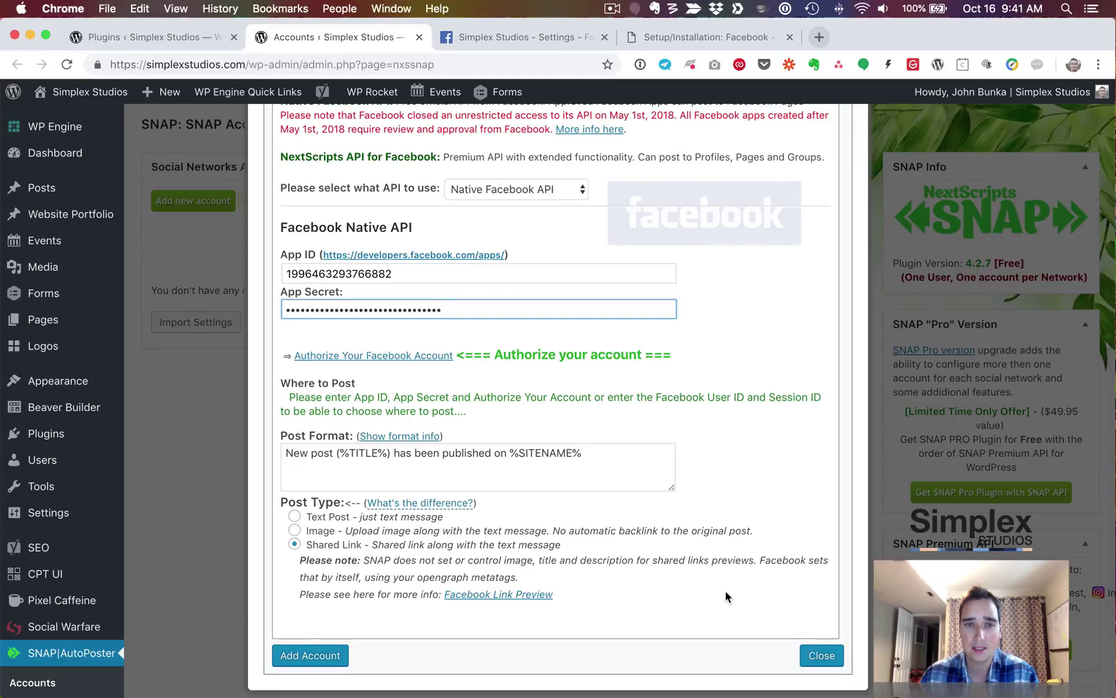
pyautogui.scroll(3, 724, 594)
pyautogui.click(412, 476)
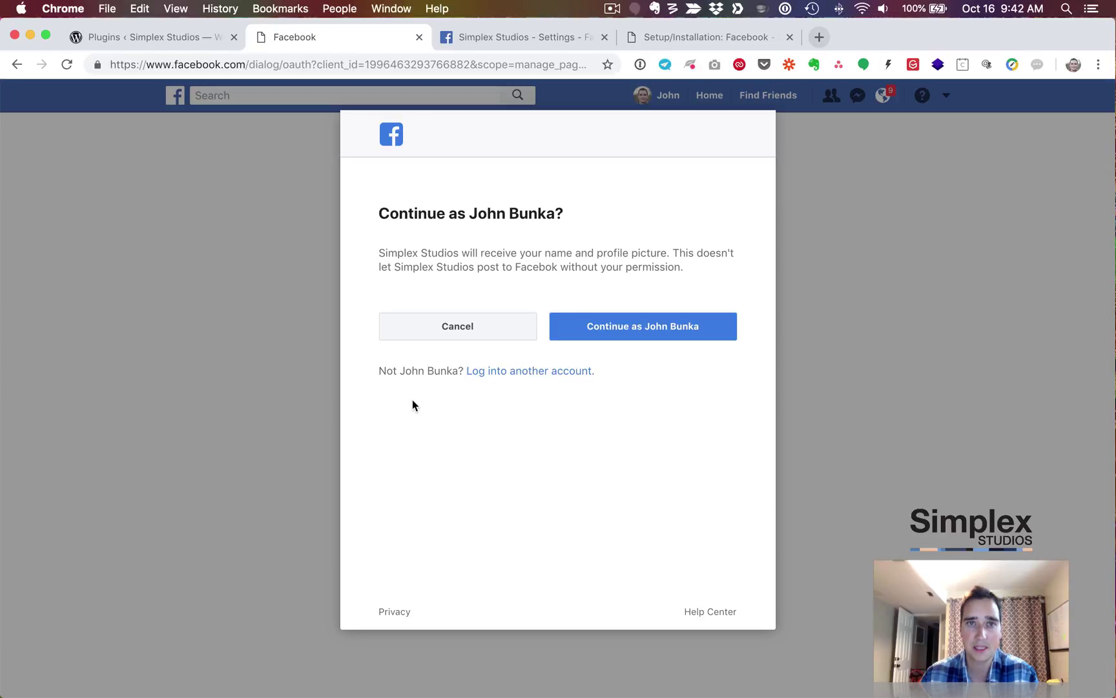
# Authorize the Simplex Studios app for the Simplex Studios Page with its requested permissions
pyautogui.click(654, 331)
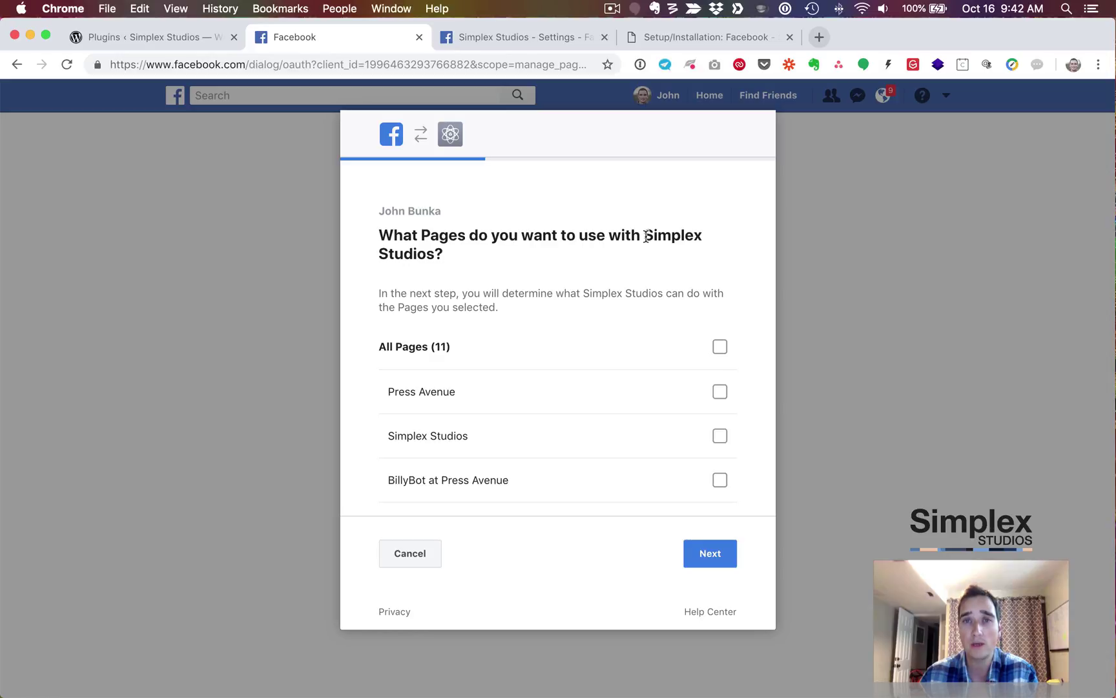
pyautogui.moveTo(645, 236); pyautogui.dragTo(434, 255)
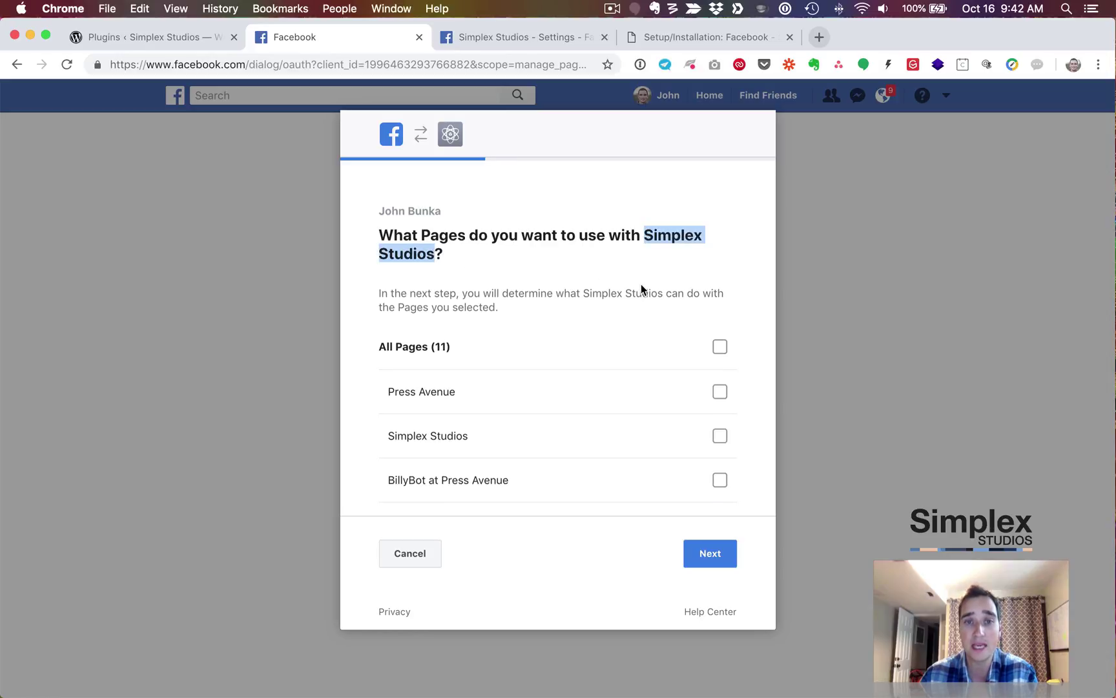
pyautogui.scroll(-5, 641, 286)
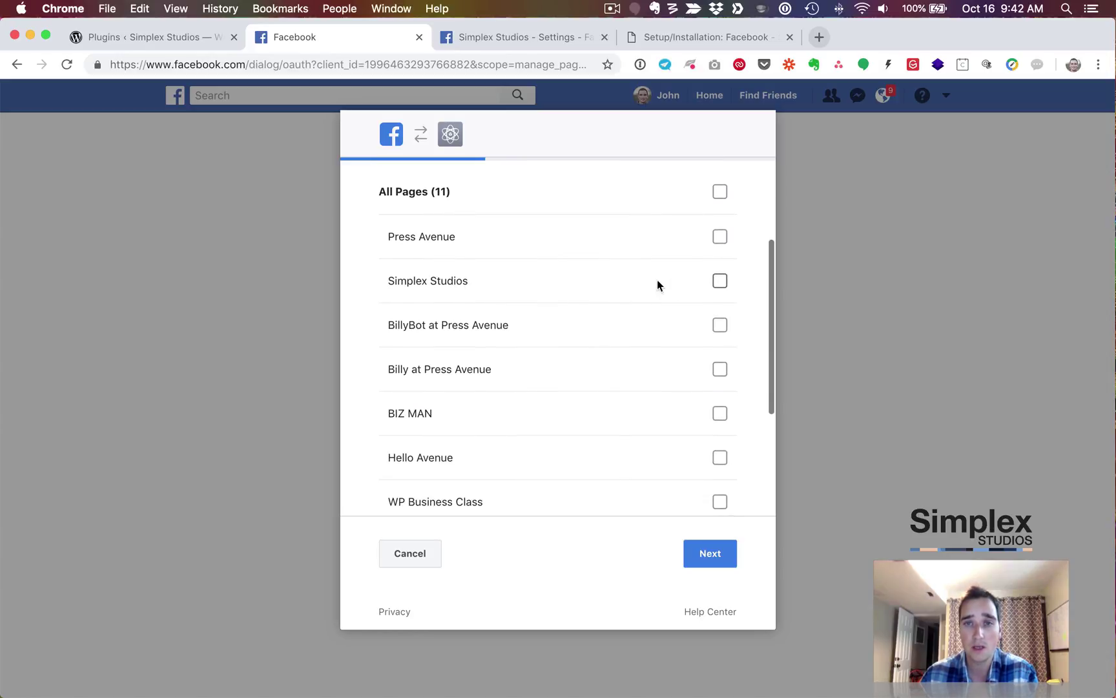
pyautogui.click(720, 280)
pyautogui.click(704, 558)
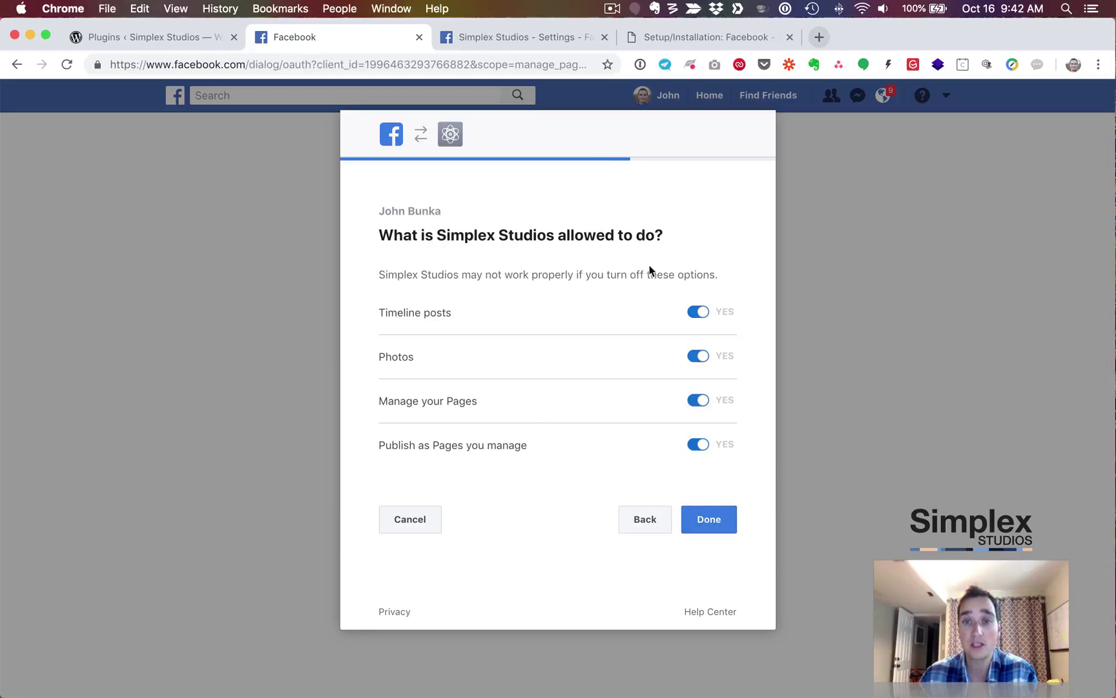
pyautogui.click(710, 519)
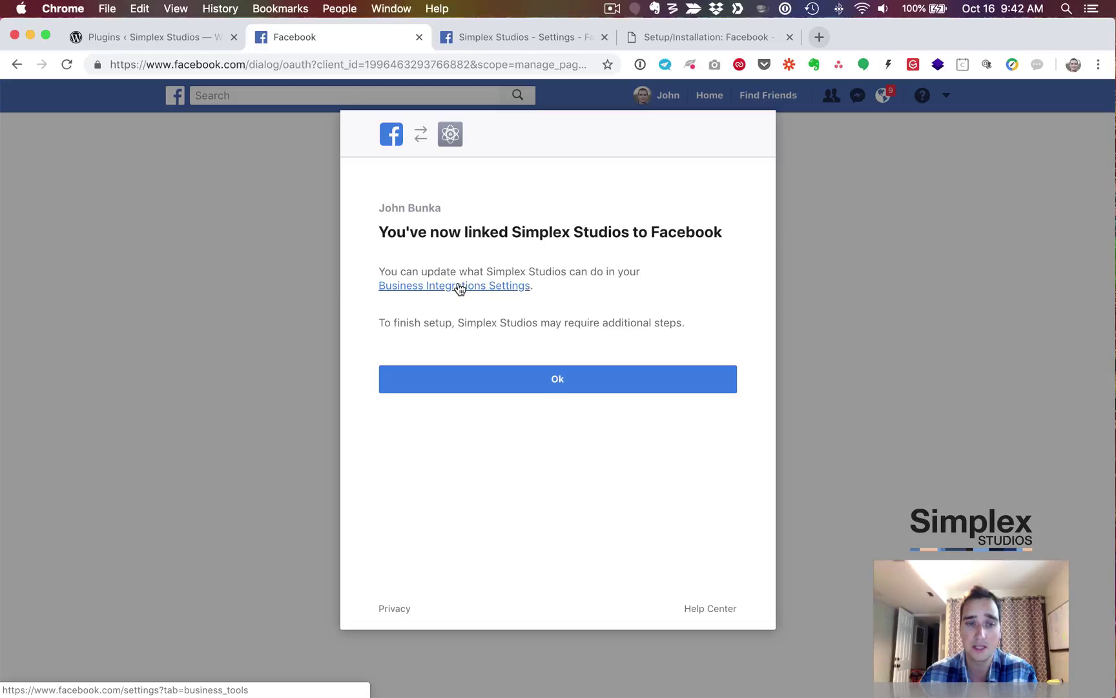
# Open Business Integrations Settings in a new tab and return to WordPress
pyautogui.rightClick(420, 286)
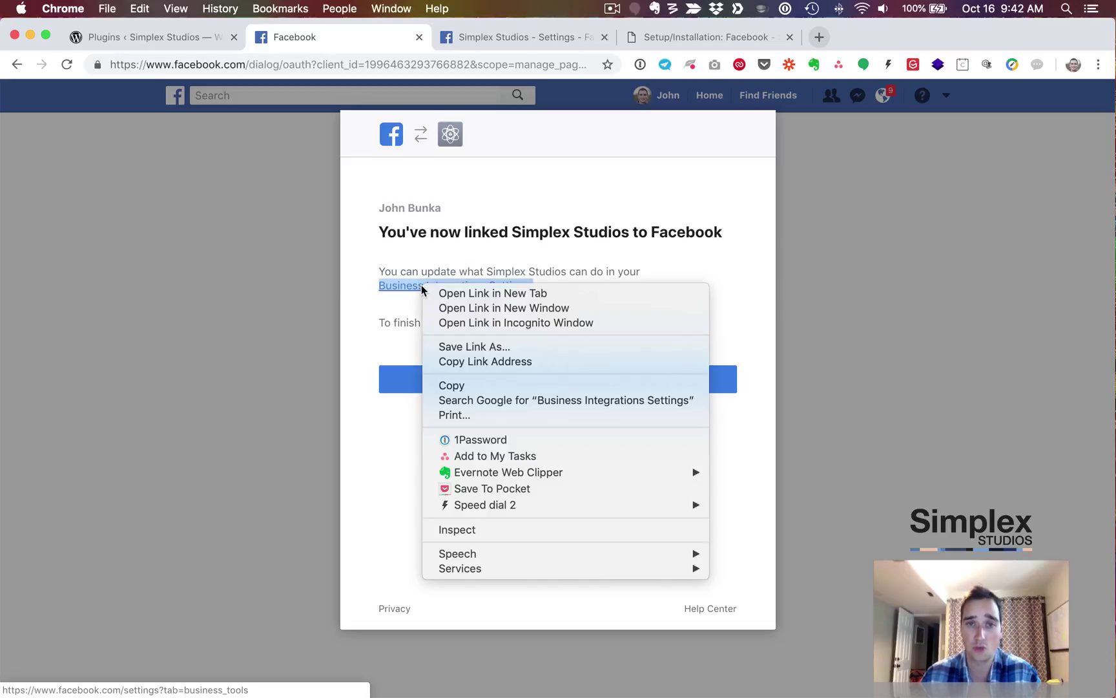
pyautogui.click(433, 291)
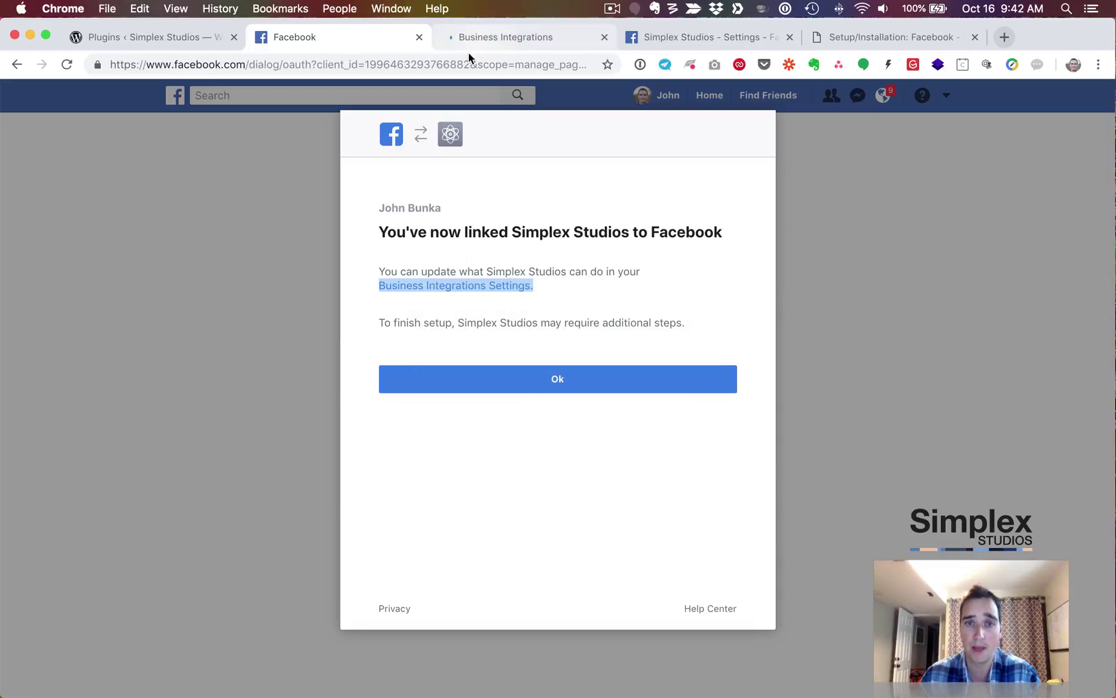
pyautogui.click(582, 383)
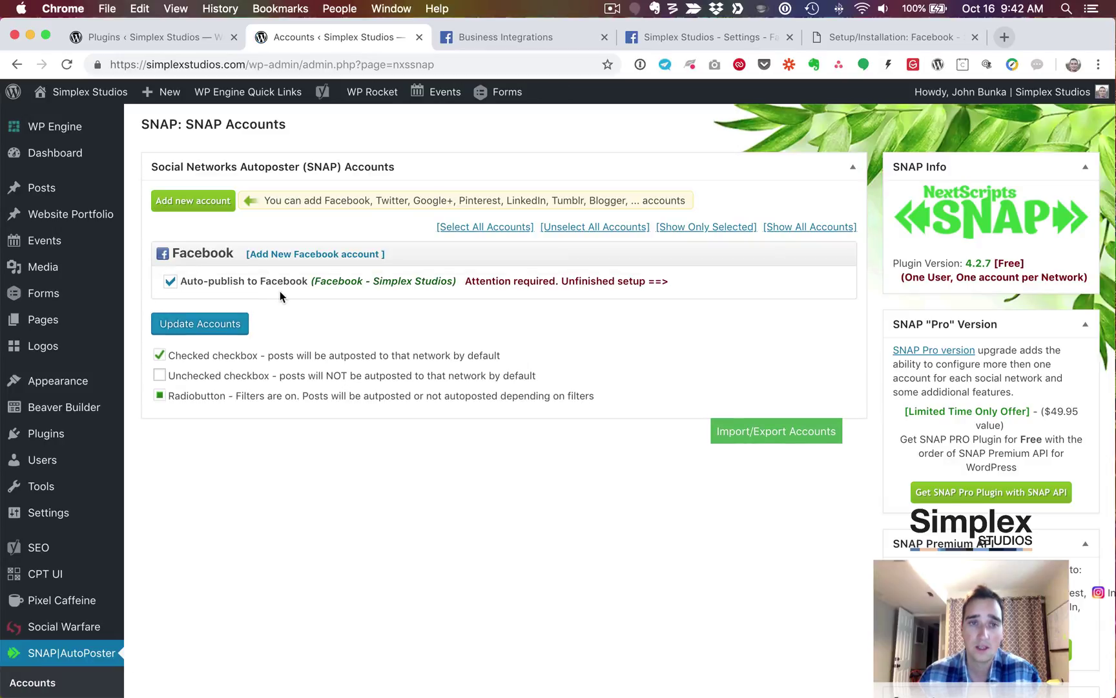
# Update Accounts, expand the Facebook - Simplex Studios settings, and re-authorize the account
pyautogui.click(227, 331)
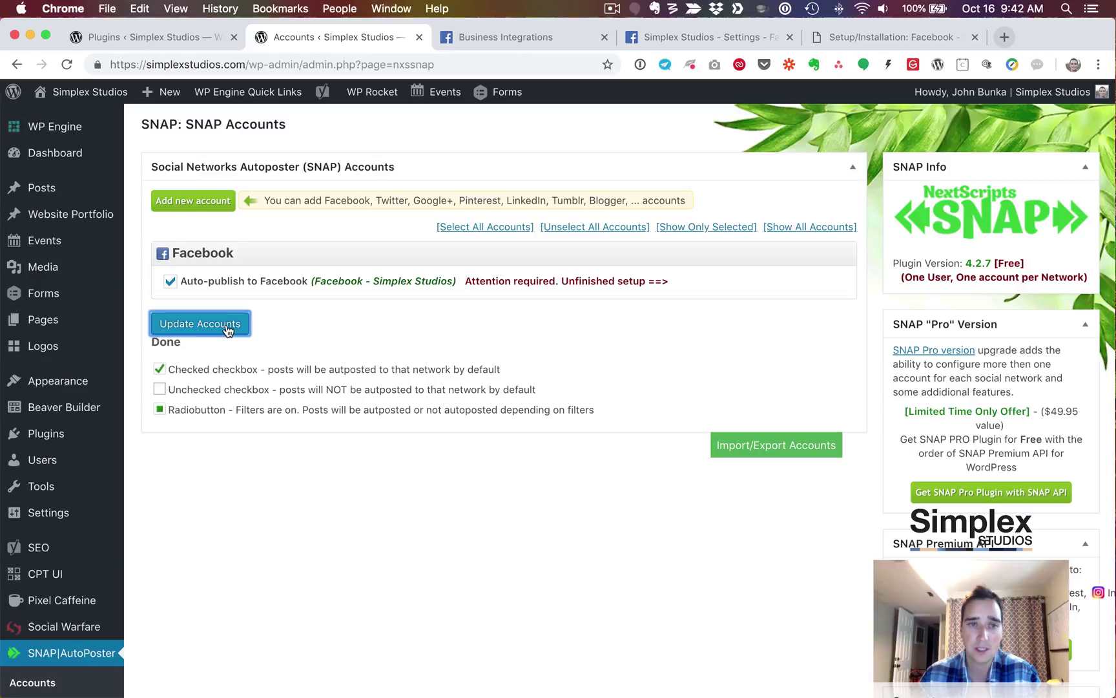
pyautogui.moveTo(264, 292)
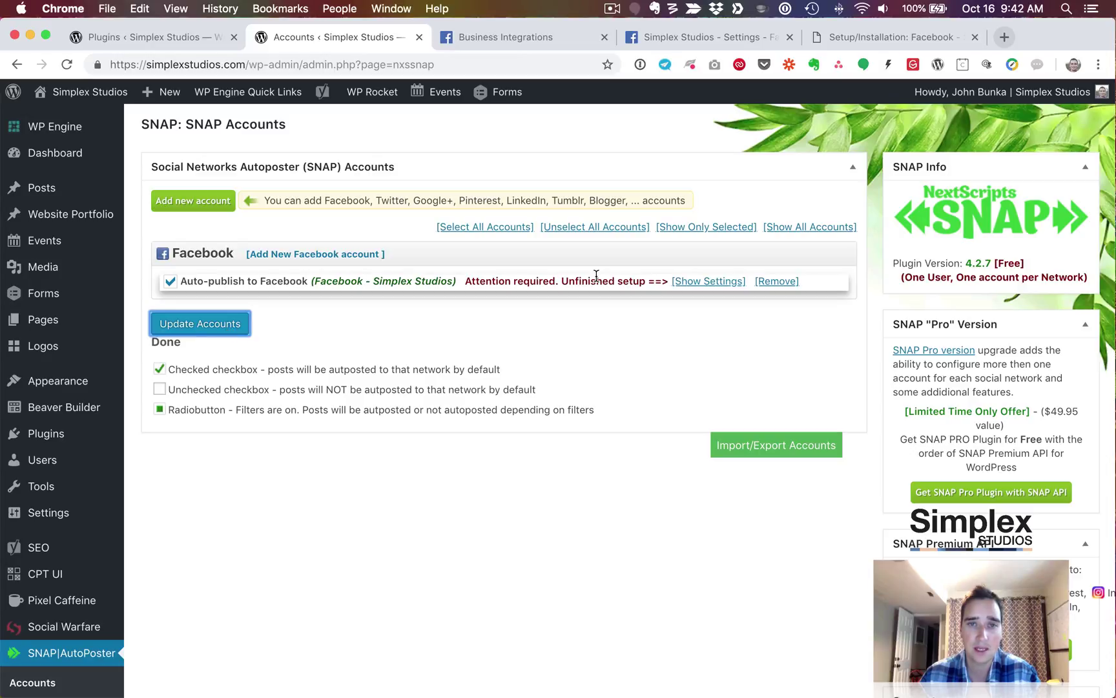
pyautogui.click(711, 284)
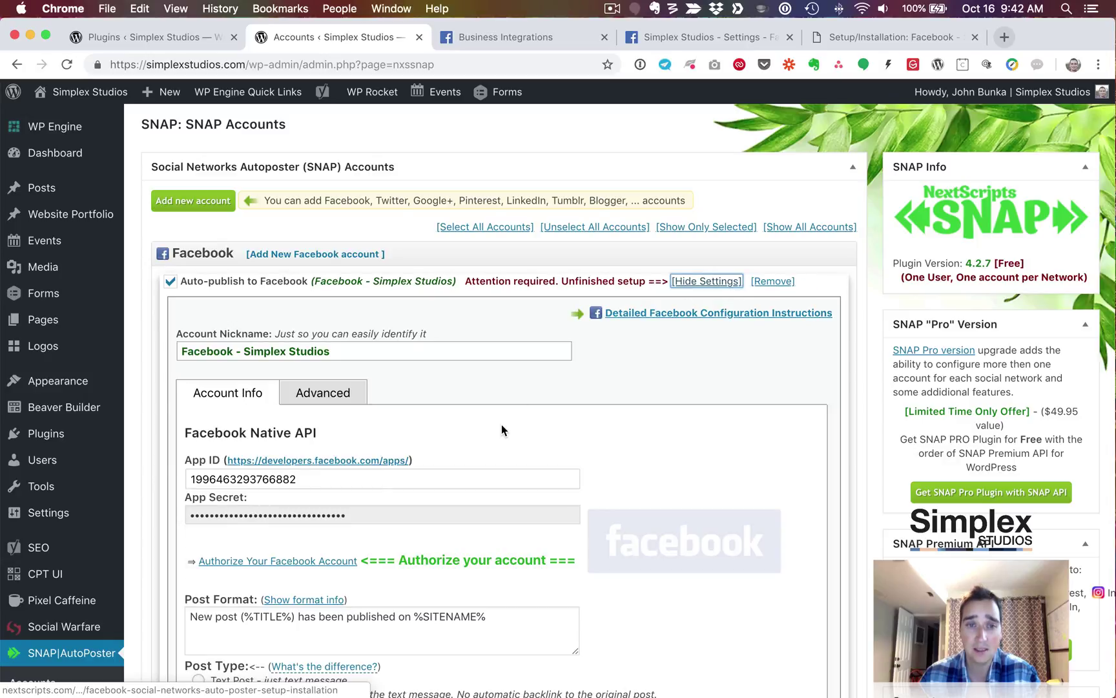
pyautogui.scroll(-2, 502, 424)
pyautogui.scroll(-5, 502, 424)
pyautogui.click(296, 357)
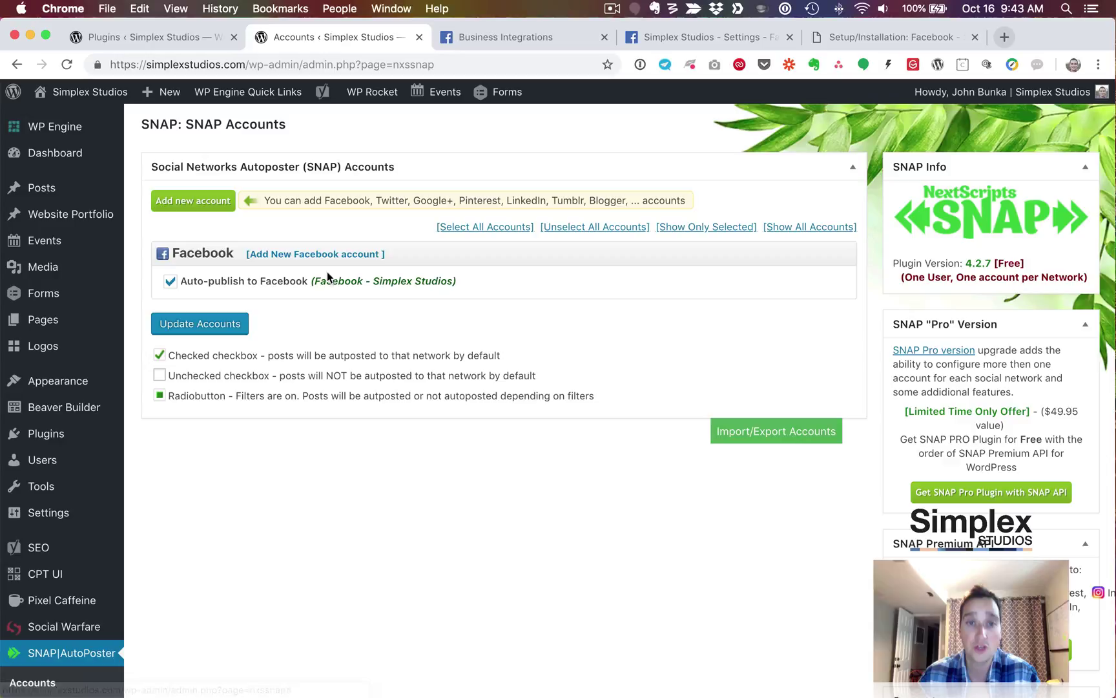
# Set the Facebook account's Where to Post to the Simplex Studios Page
pyautogui.moveTo(310, 281)
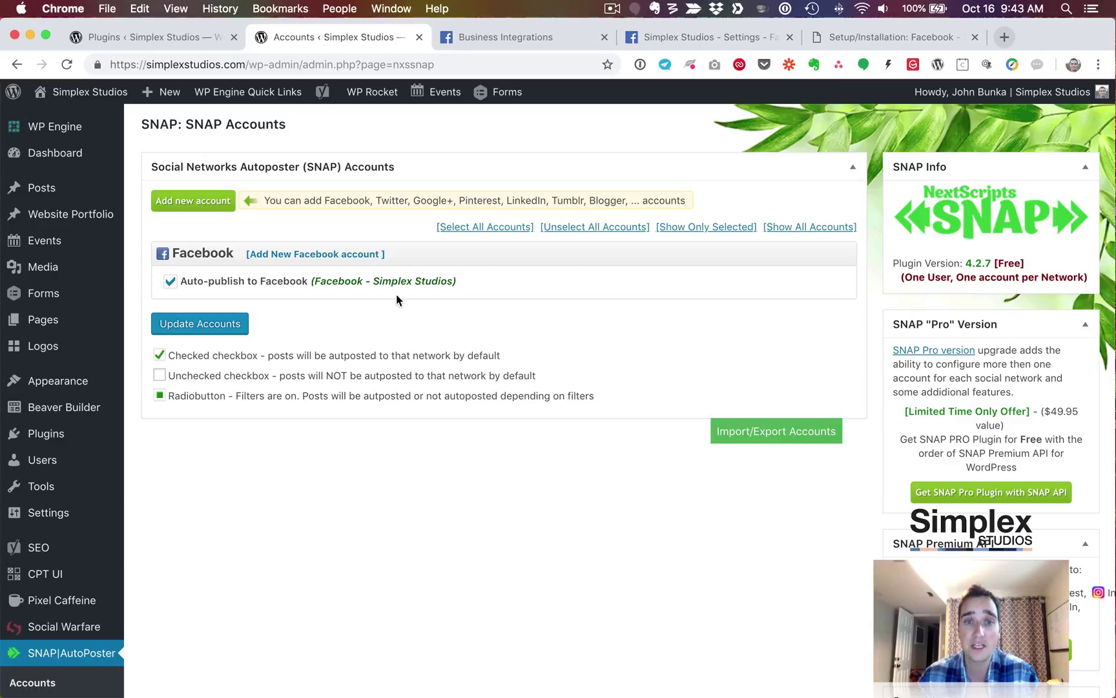
pyautogui.click(530, 282)
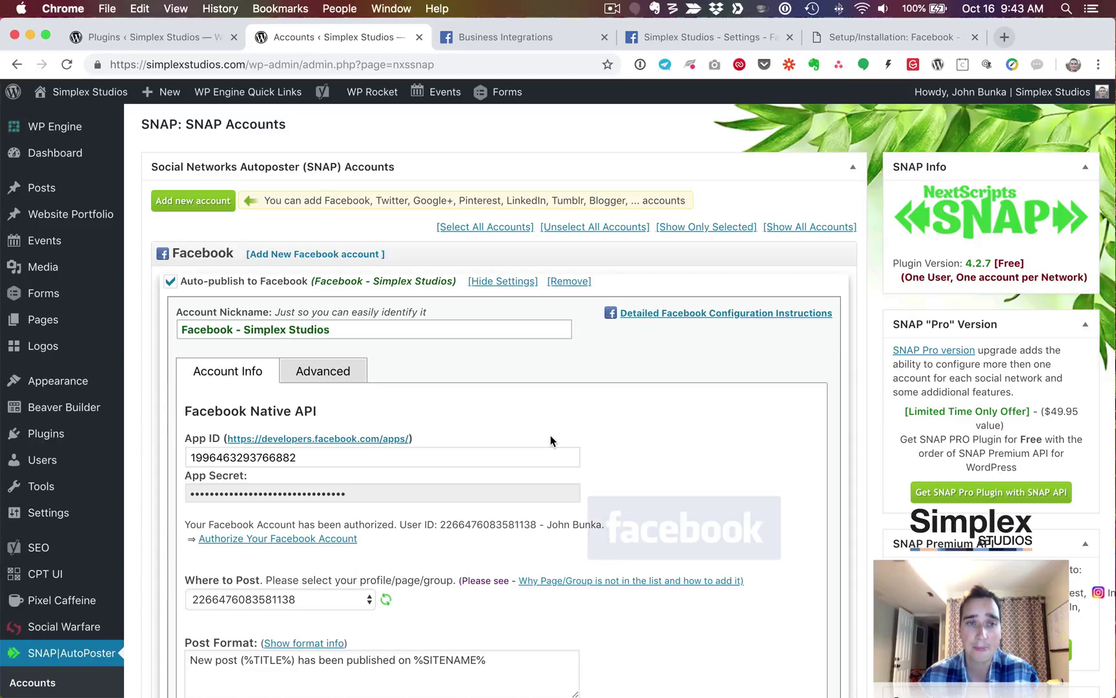
pyautogui.scroll(-5, 553, 437)
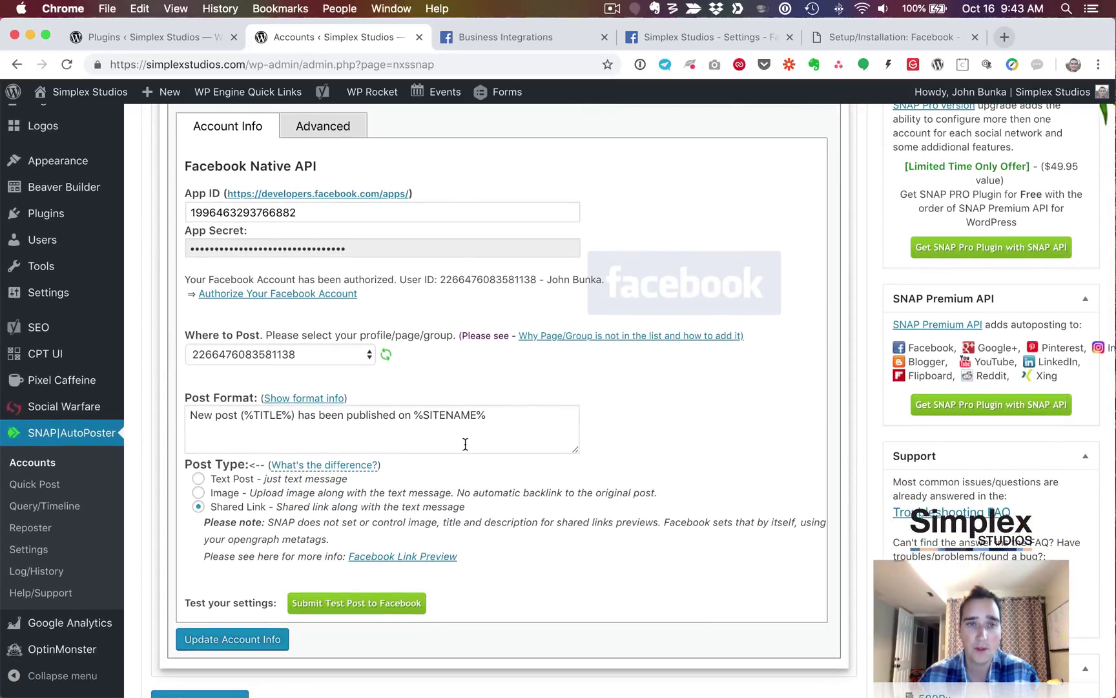
pyautogui.moveTo(185, 305); pyautogui.dragTo(454, 302)
pyautogui.click(455, 302)
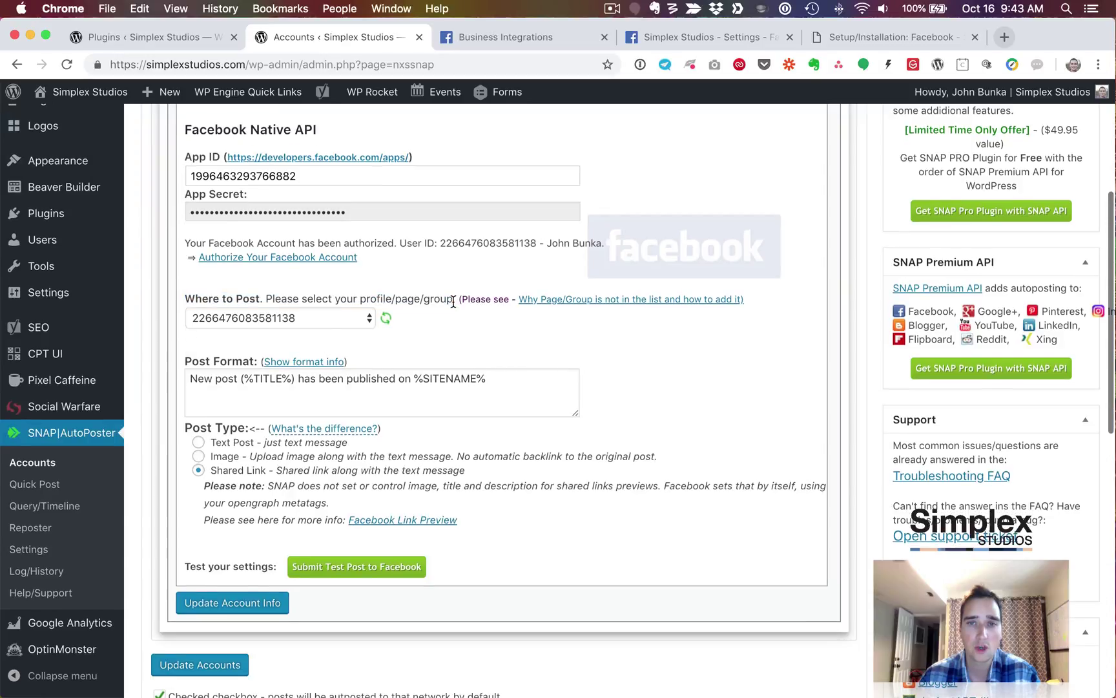
pyautogui.click(210, 316)
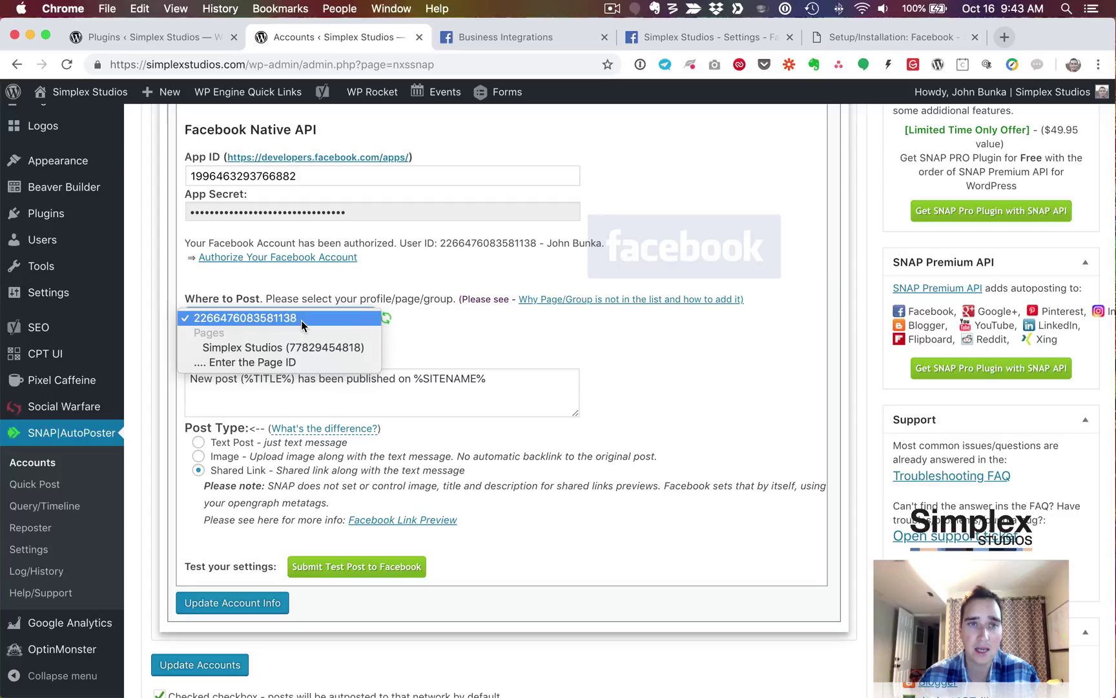
pyautogui.click(210, 349)
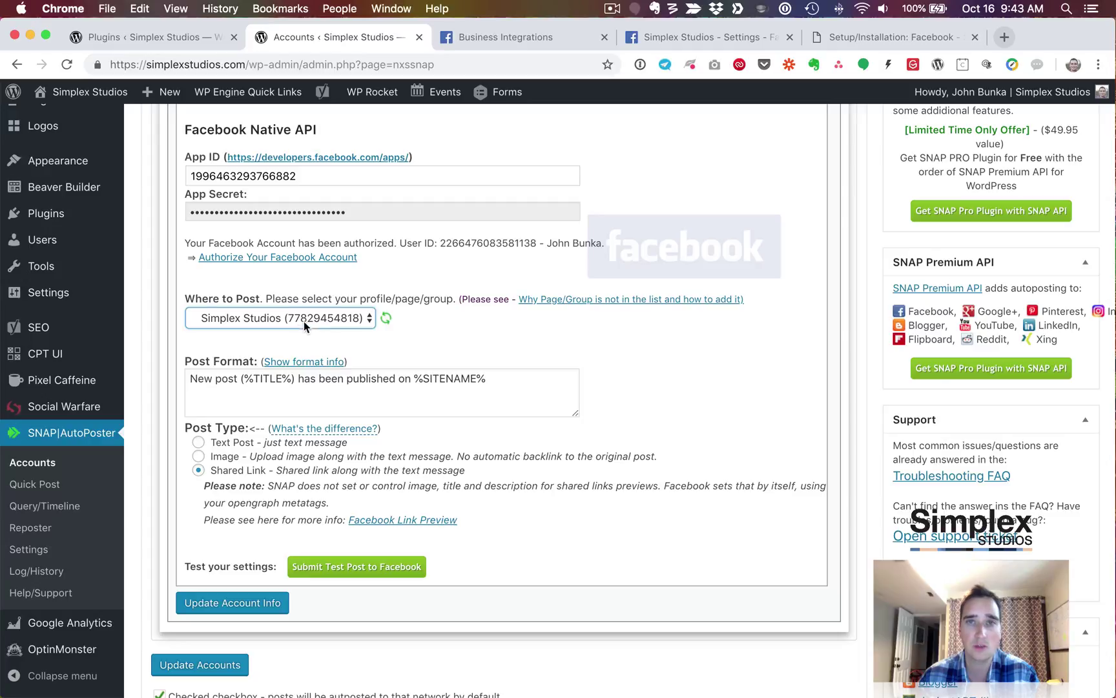
# Bring up the Post Format box and its placeholder reference
pyautogui.scroll(-3, 458, 326)
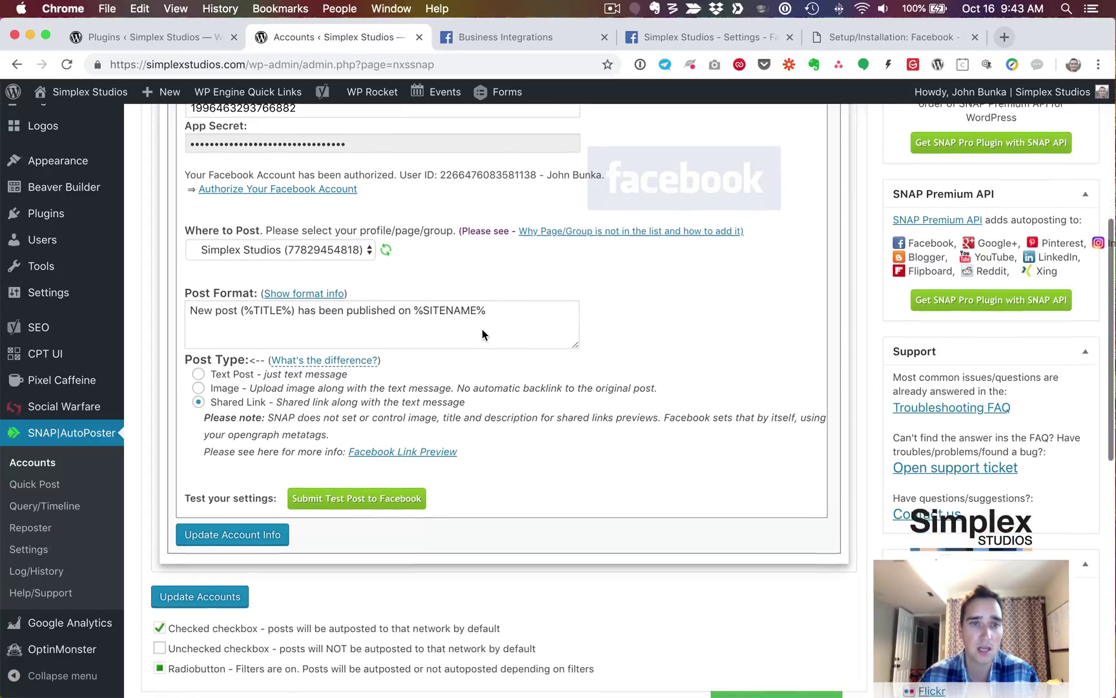
pyautogui.click(324, 327)
pyautogui.scroll(1, 281, 324)
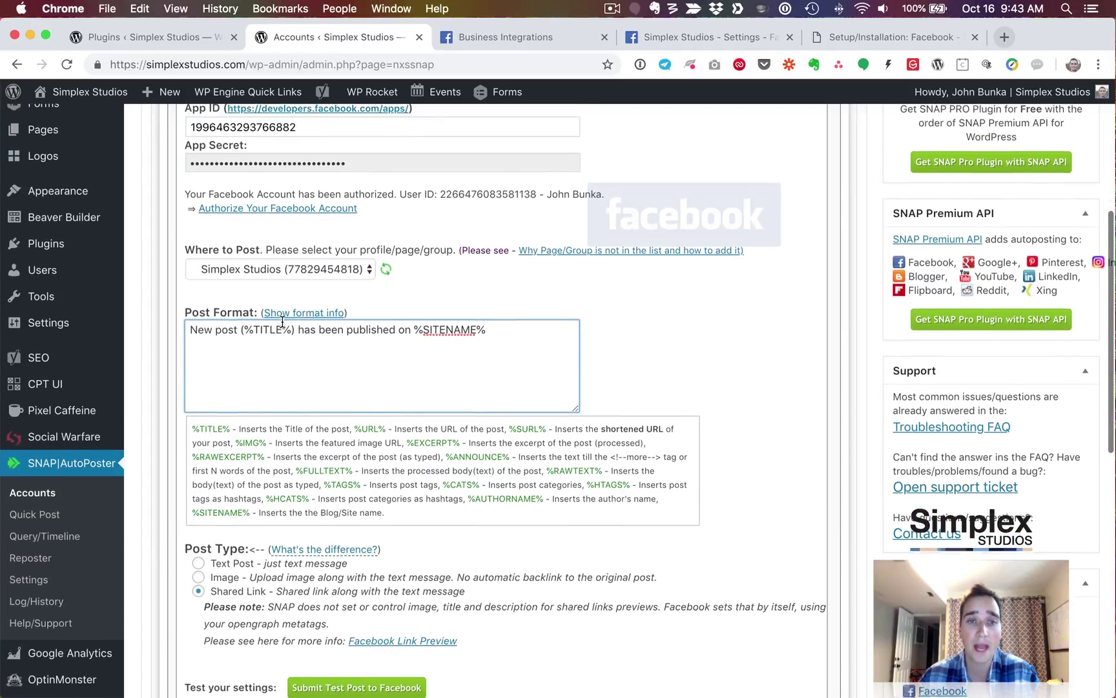
# Change the post format to '(%TITLE%) has been published on %SITENAME% - %HTAGS%'
pyautogui.moveTo(238, 330); pyautogui.dragTo(219, 309)
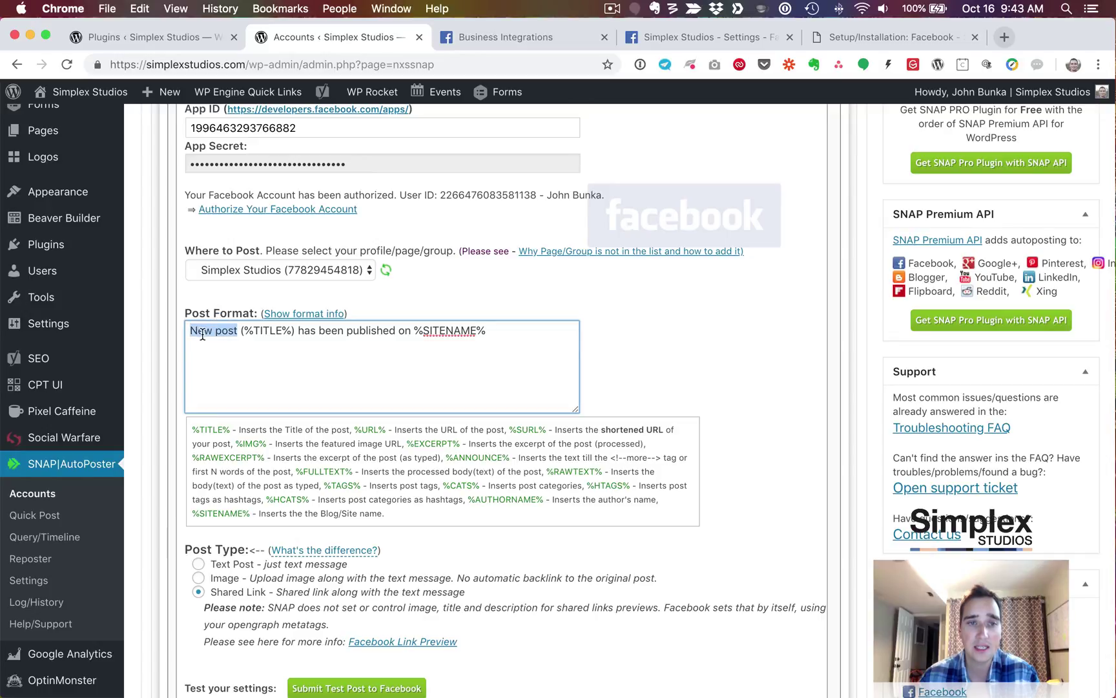
pyautogui.press('BackSpace')
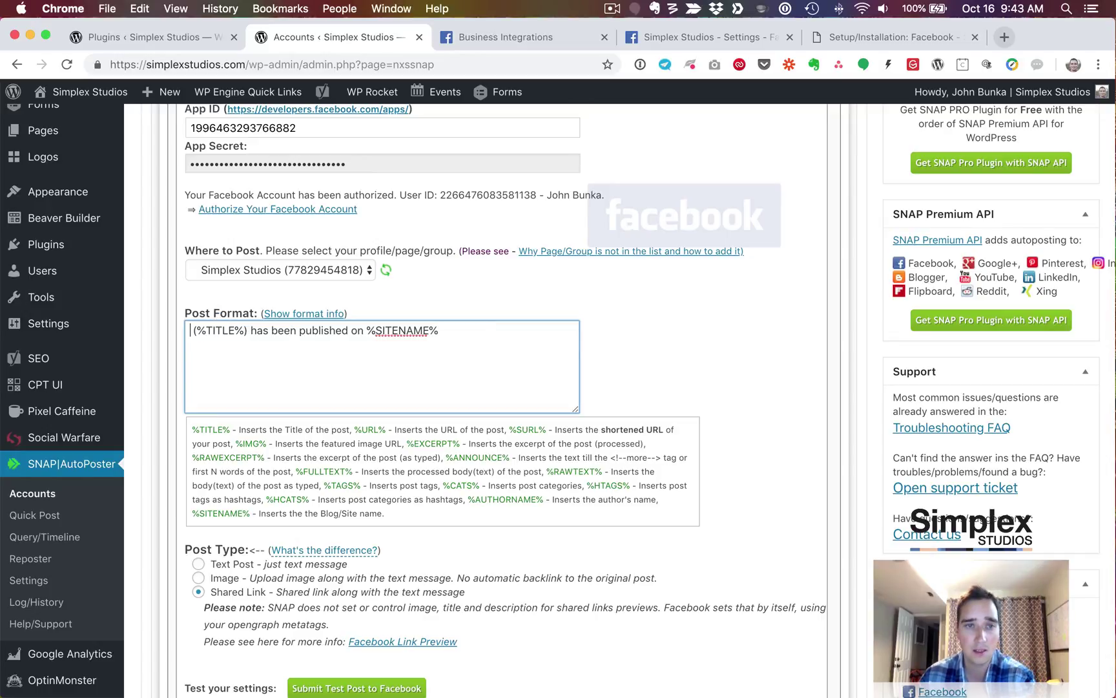
pyautogui.press('Delete')
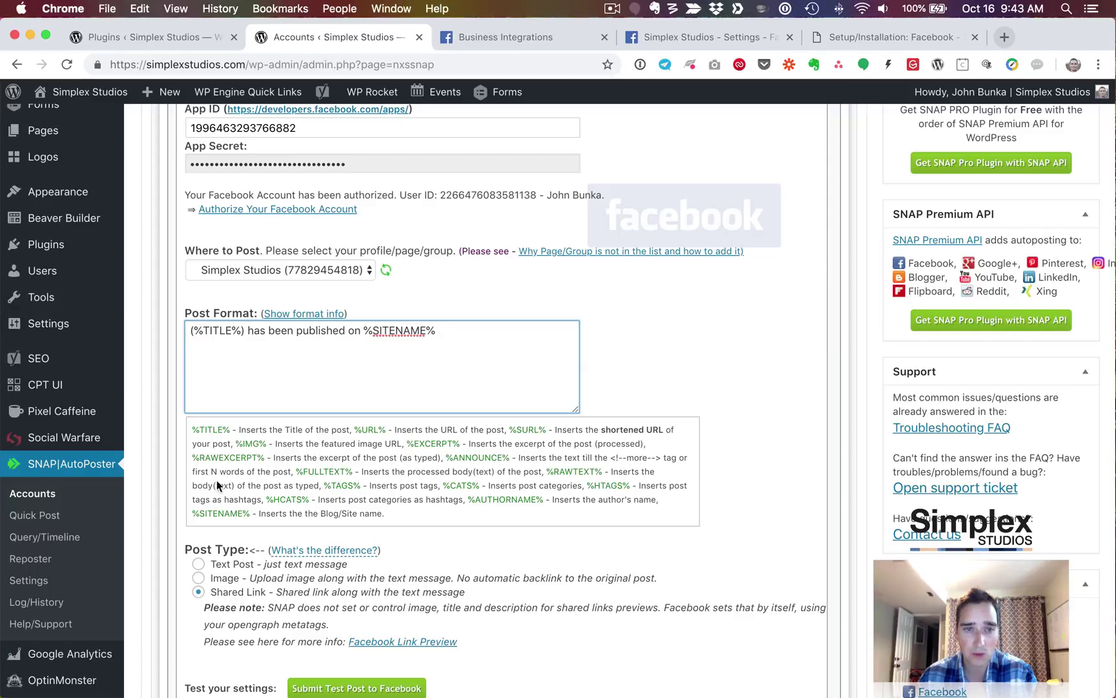
pyautogui.moveTo(585, 485); pyautogui.dragTo(627, 482)
pyautogui.press('super+c')
pyautogui.click(514, 364)
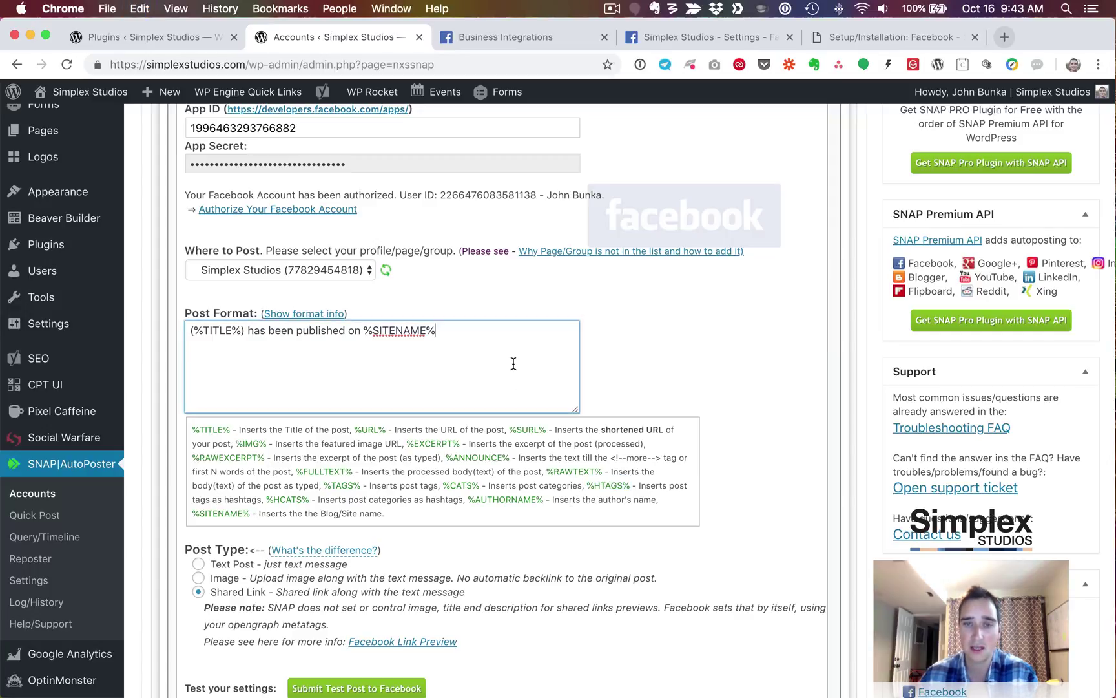
pyautogui.write('-')
pyautogui.press('super+v')
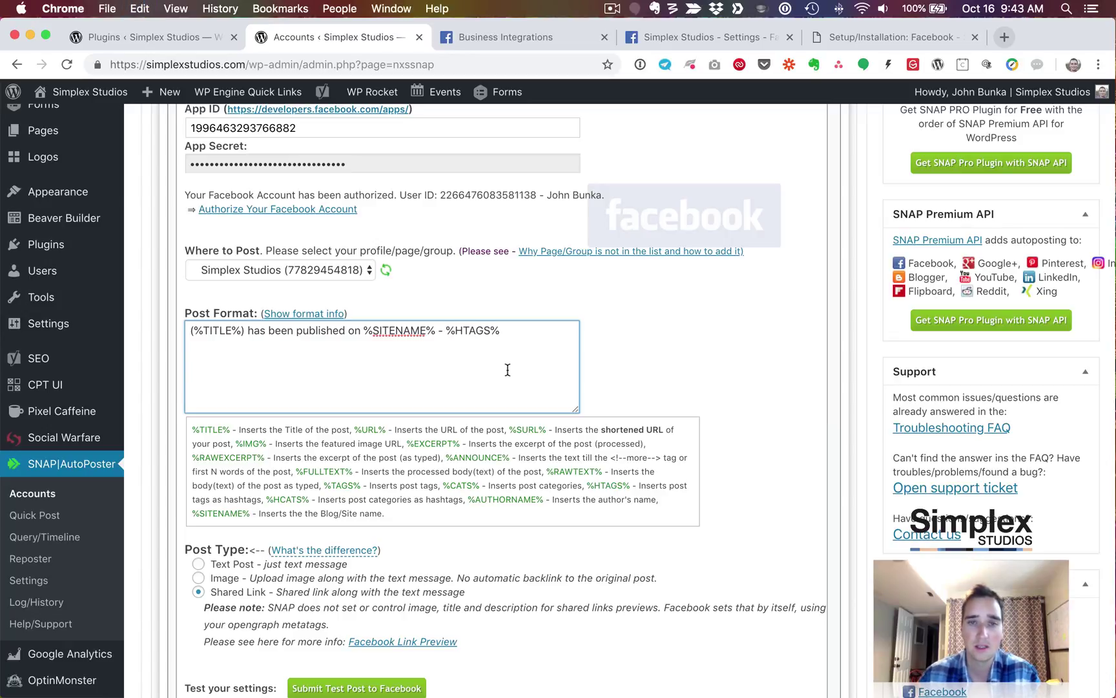
pyautogui.moveTo(449, 329); pyautogui.dragTo(501, 330)
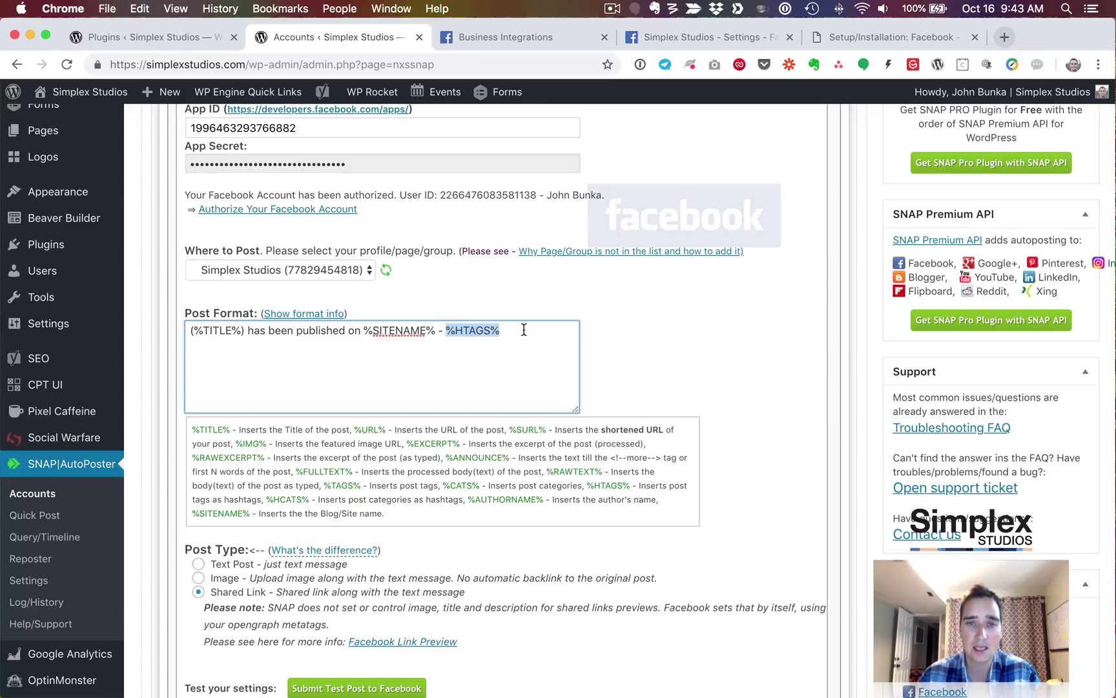
pyautogui.click(550, 358)
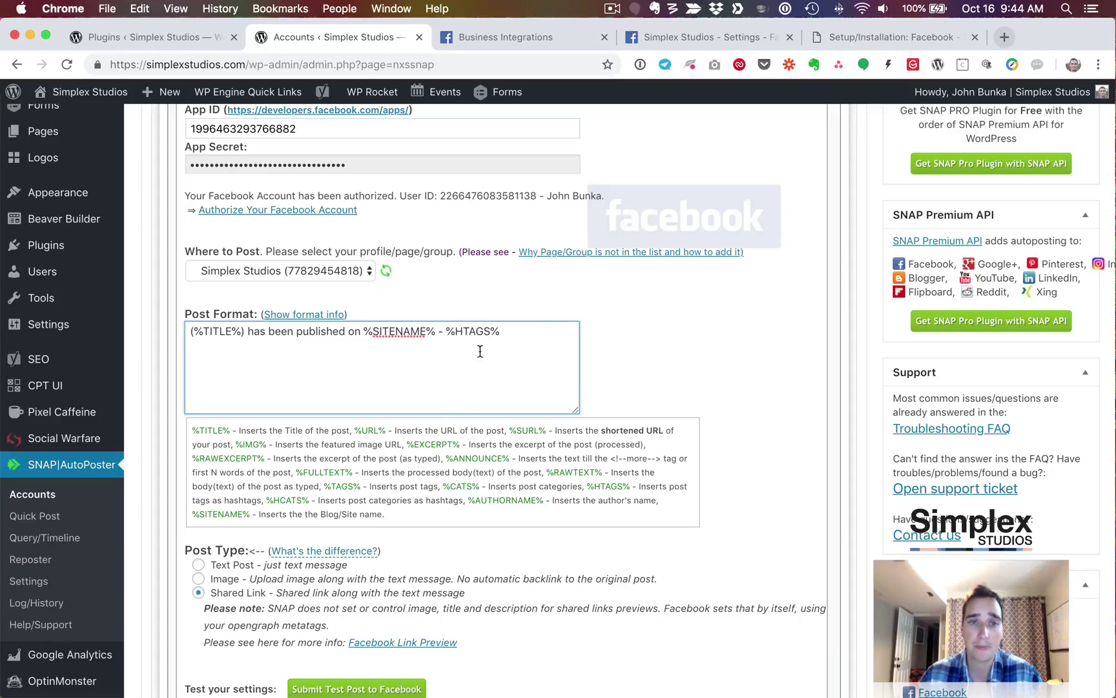
pyautogui.click(650, 355)
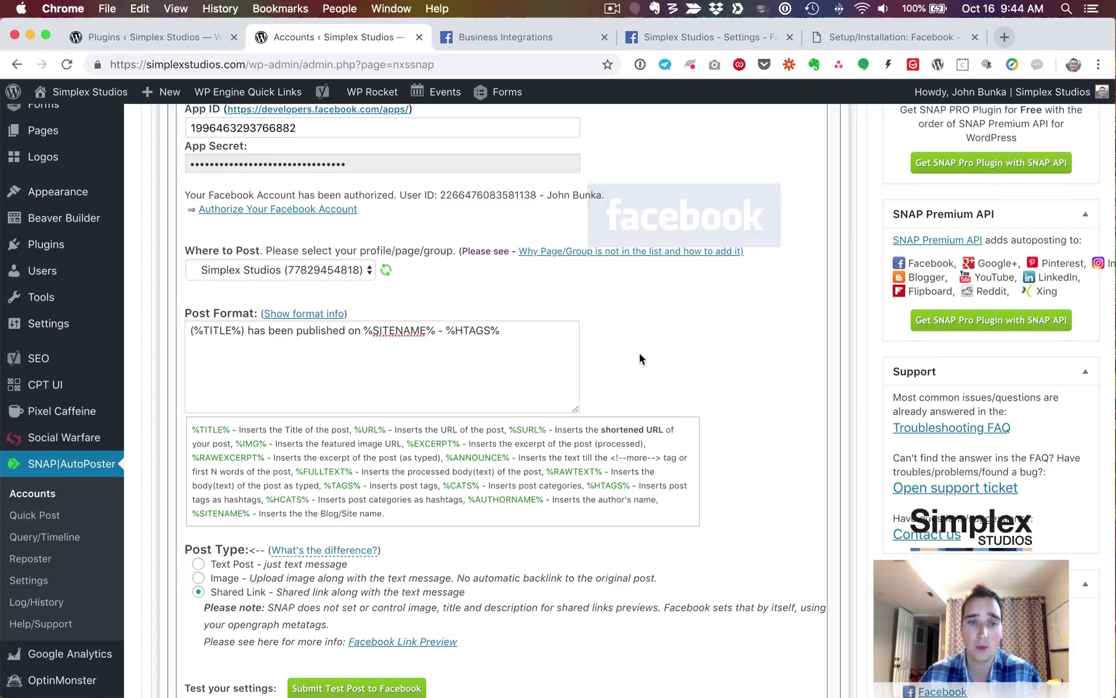
# Save the Facebook account info, declining the password-saving prompt
pyautogui.scroll(-5, 514, 353)
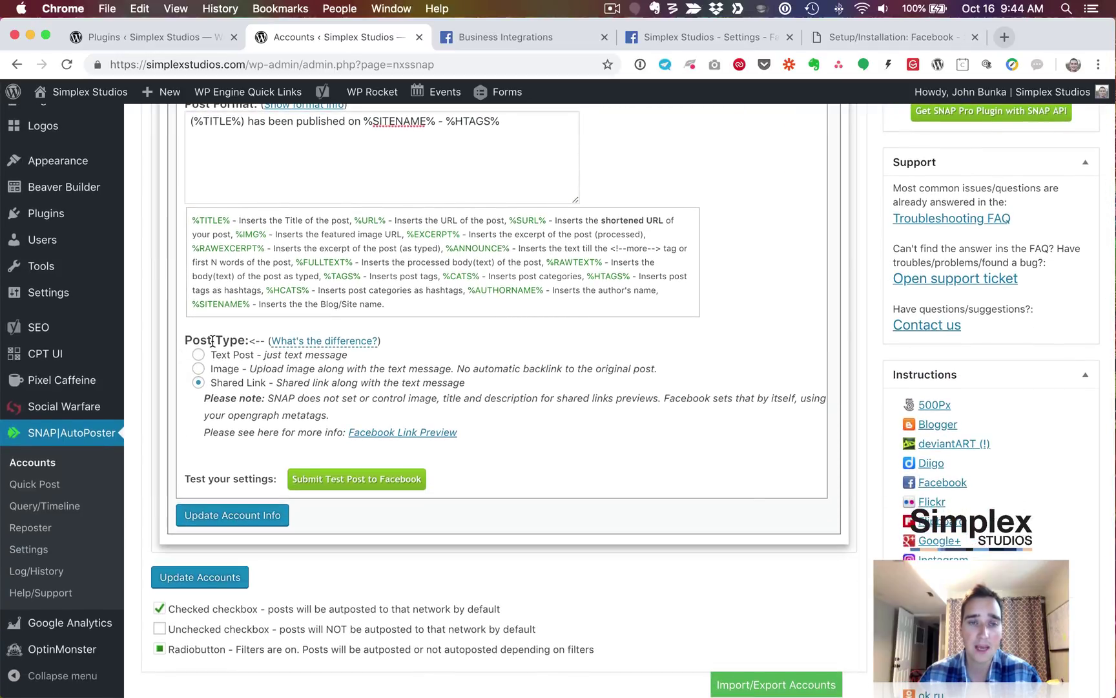
pyautogui.moveTo(326, 342)
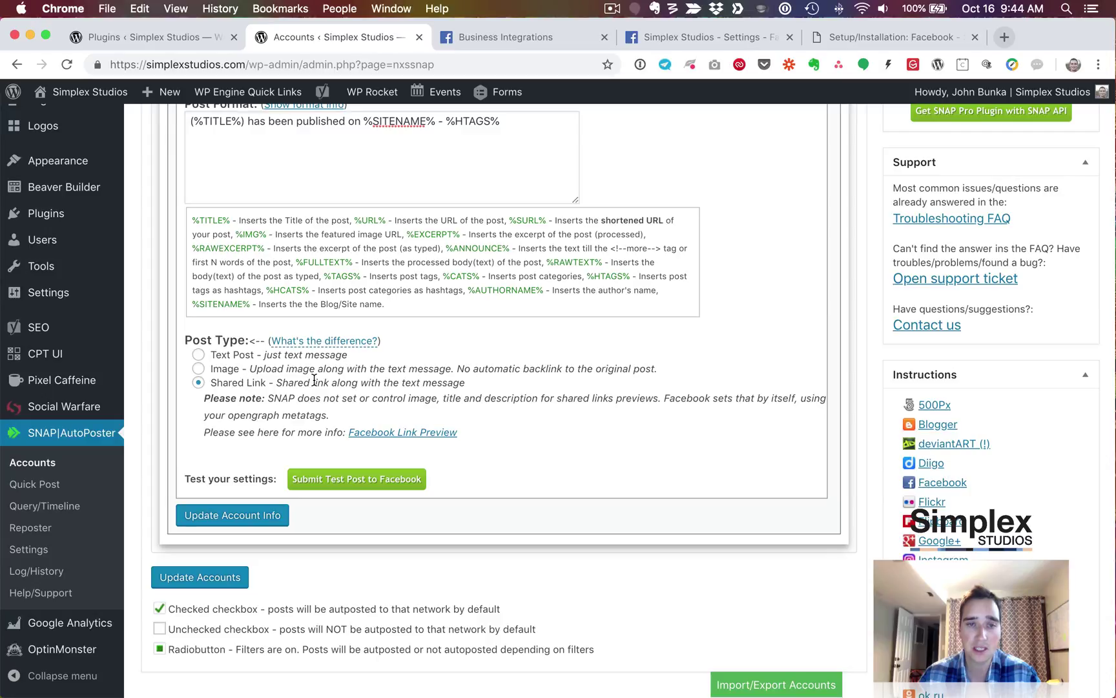
pyautogui.scroll(-3, 358, 491)
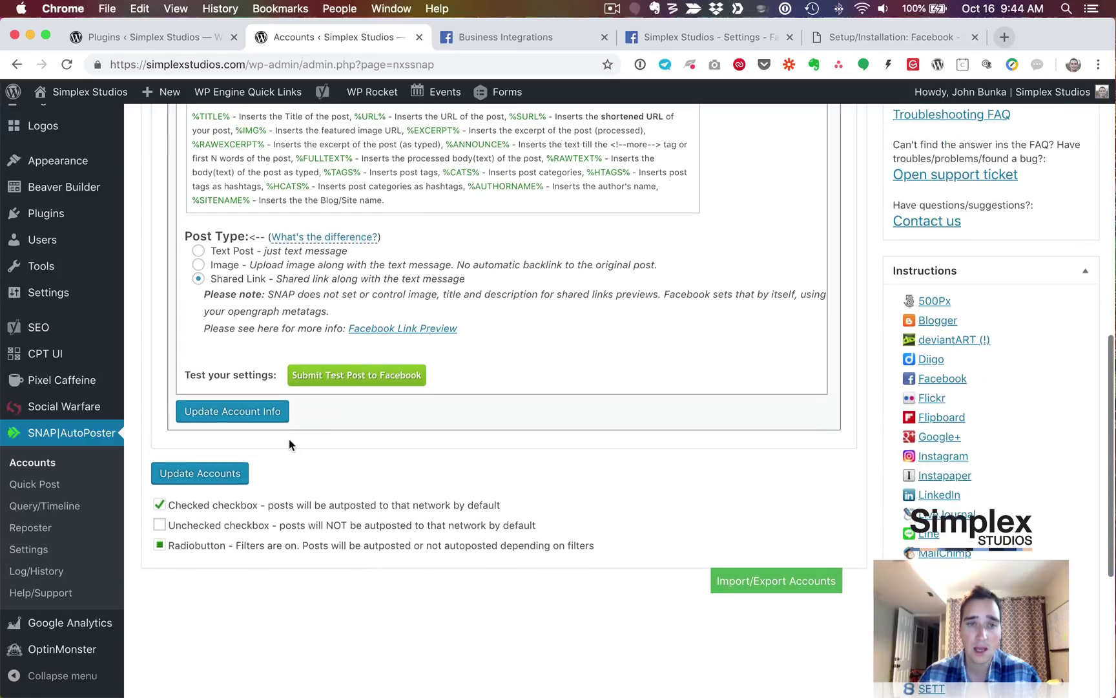
pyautogui.click(261, 415)
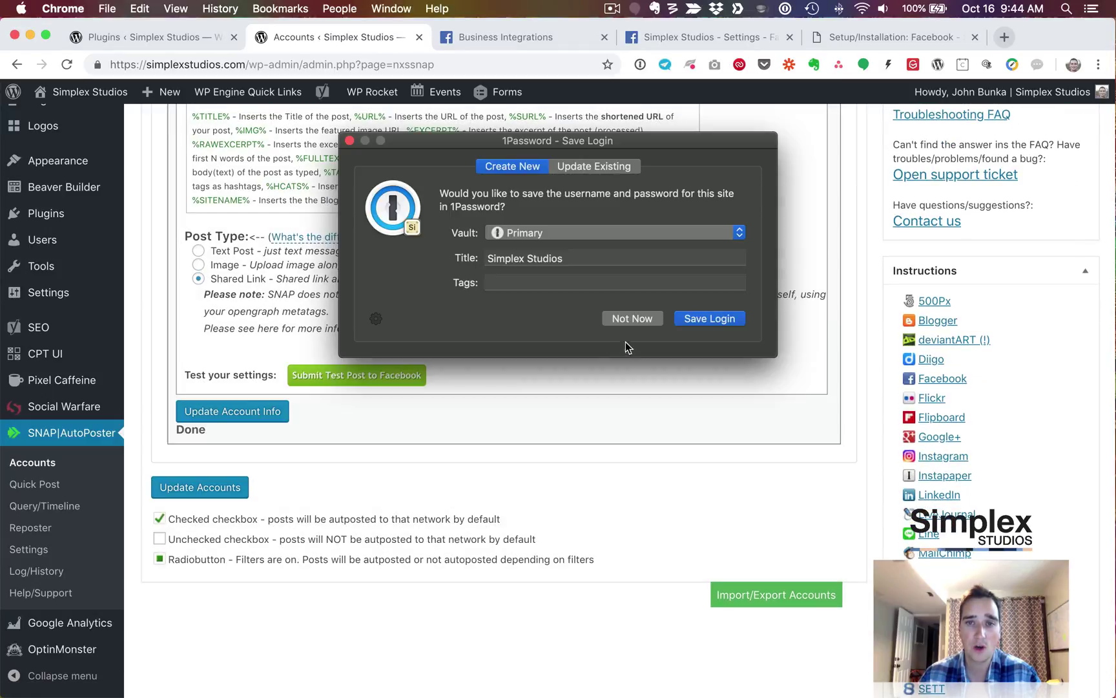
pyautogui.click(628, 319)
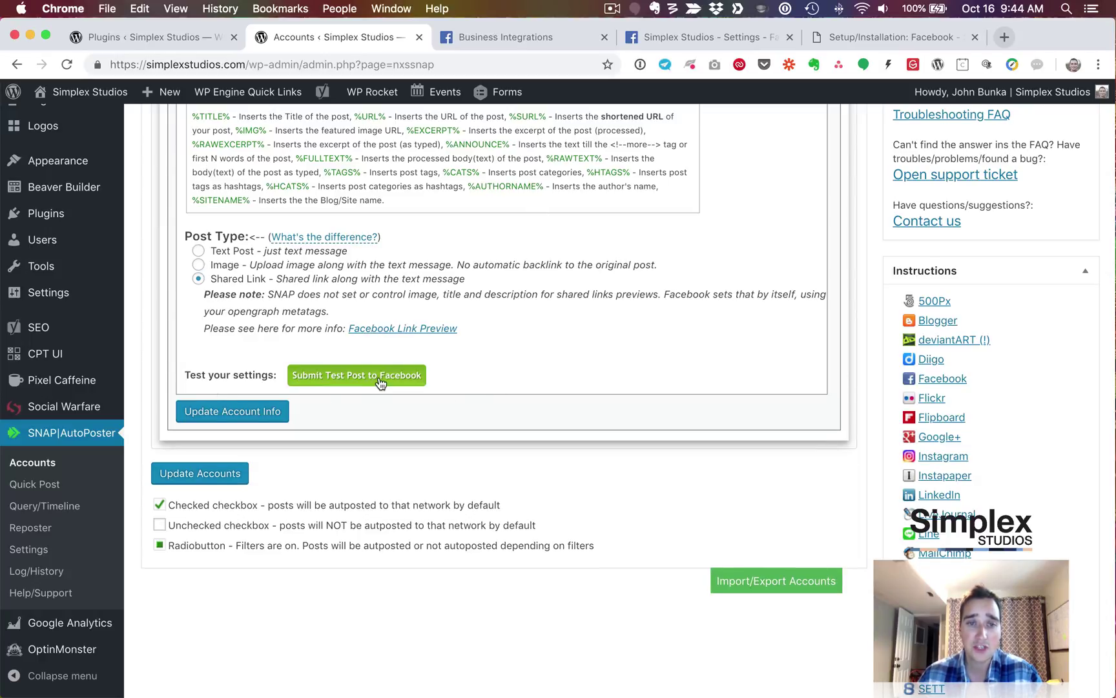
# Send a test post to Facebook and open the published Simplex Studios Page post
pyautogui.click(342, 384)
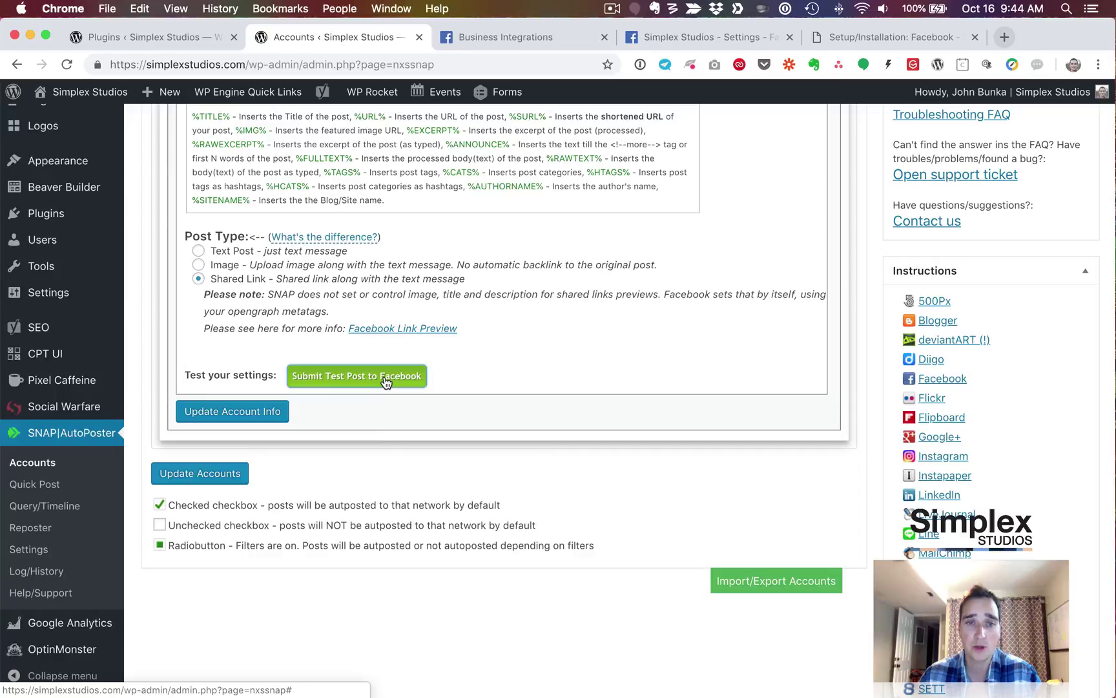
pyautogui.click(638, 321)
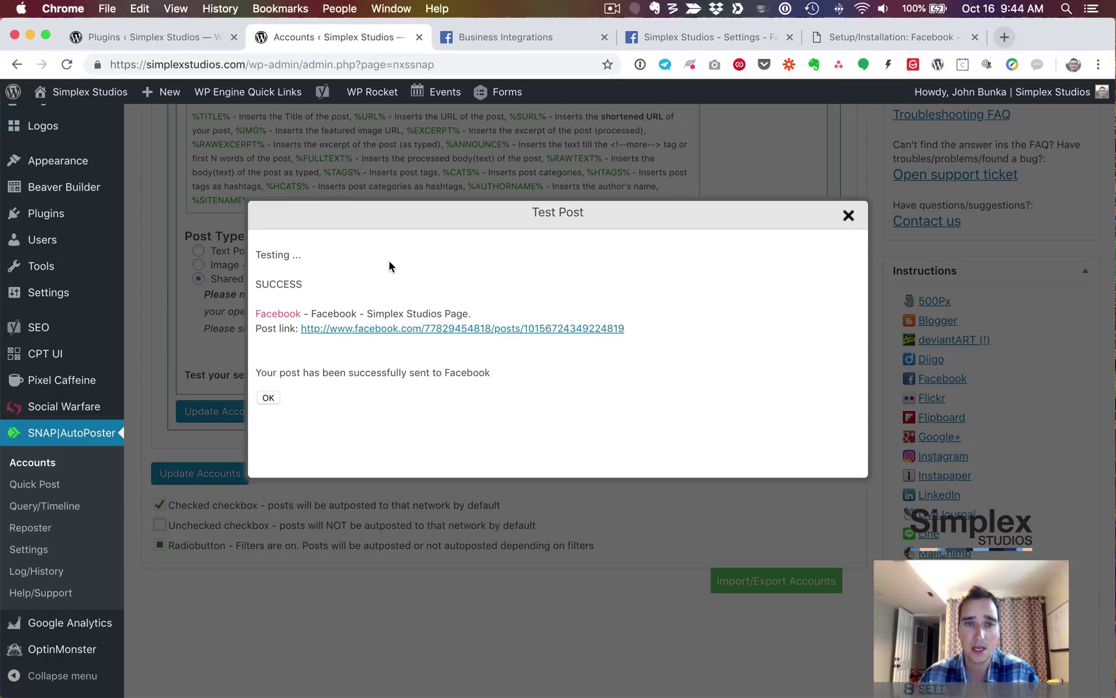
pyautogui.moveTo(263, 284); pyautogui.dragTo(475, 313)
pyautogui.click(448, 310)
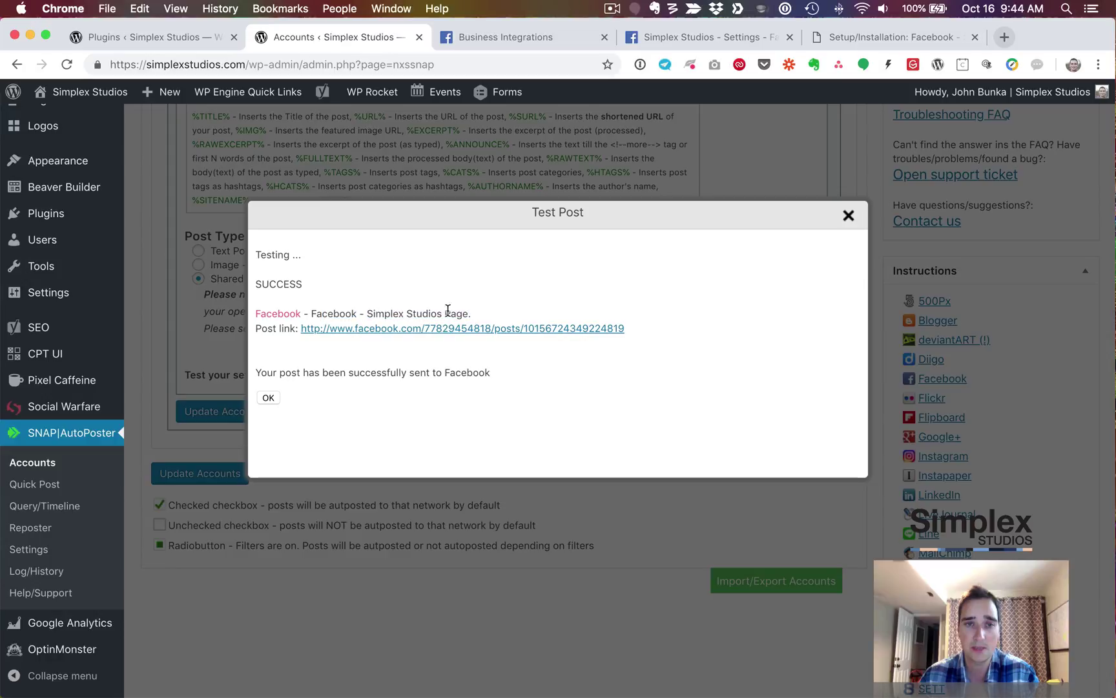
pyautogui.click(405, 328)
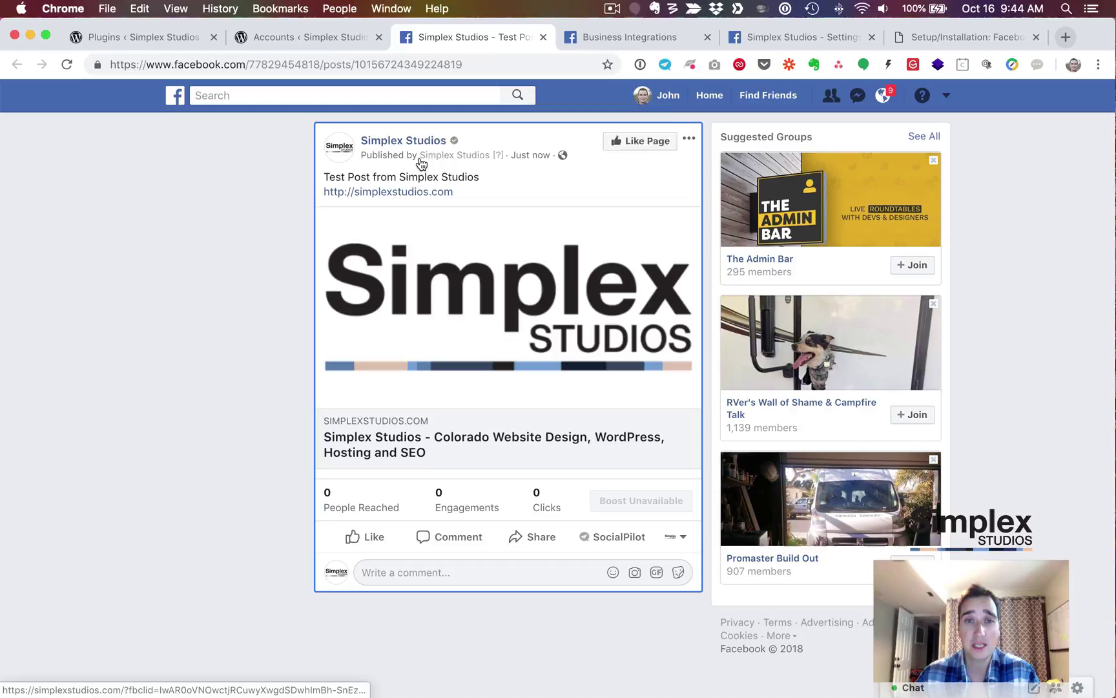
# Delete the 'Test Post from Simplex Studios' post, then switch back to WordPress Accounts
pyautogui.moveTo(411, 143)
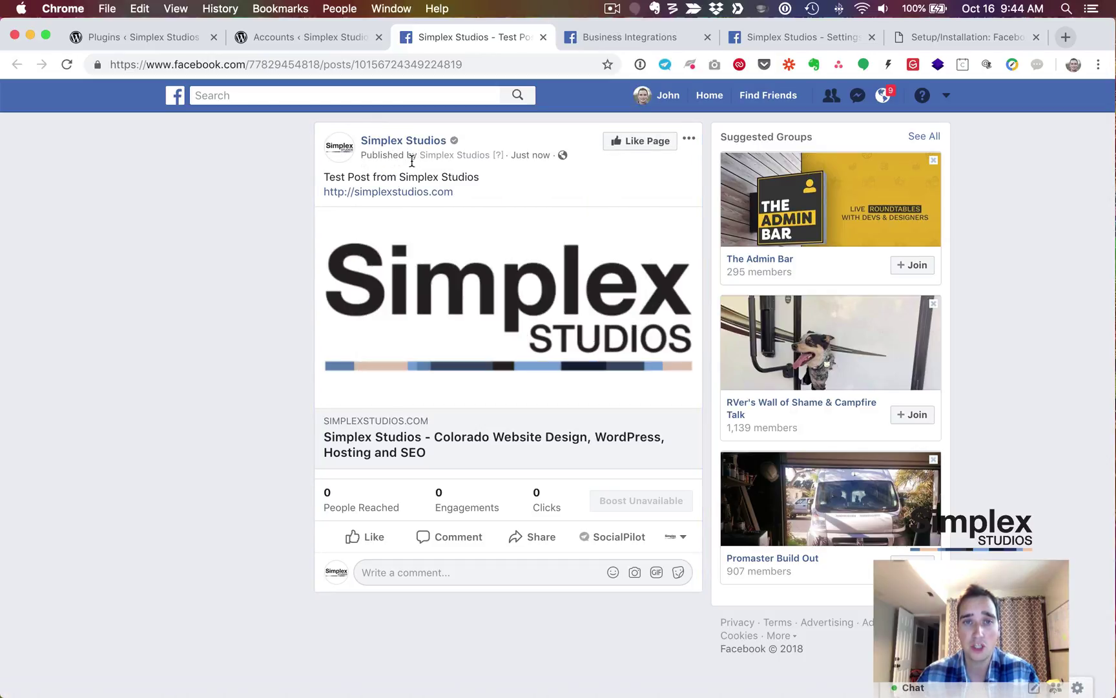
pyautogui.moveTo(460, 159)
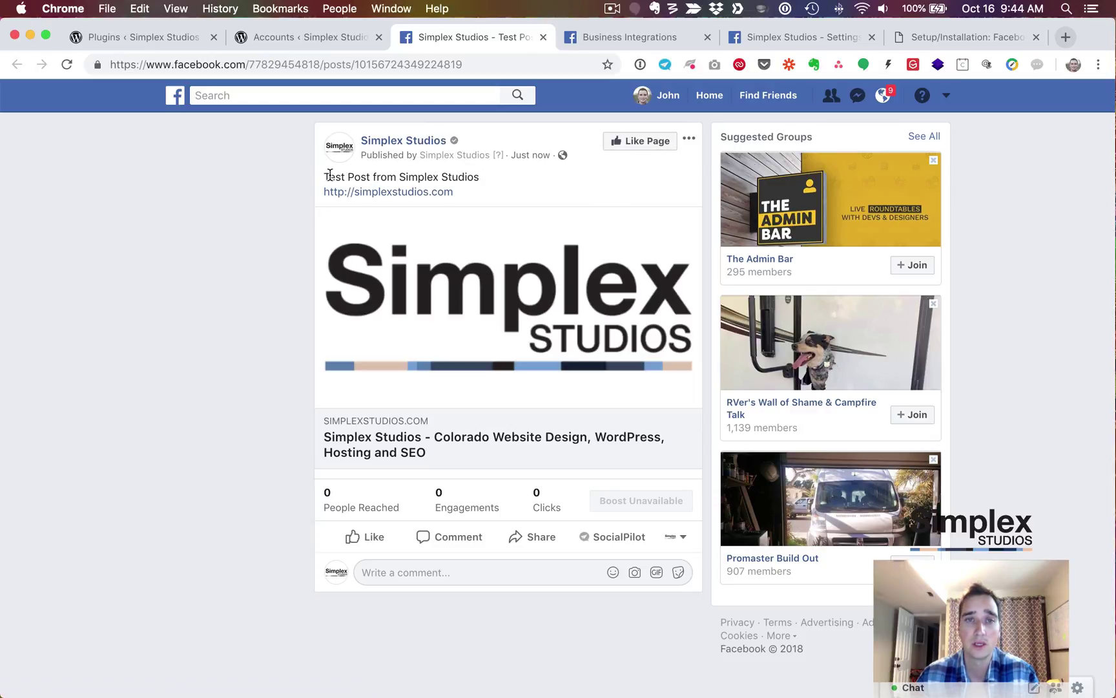
pyautogui.moveTo(329, 174); pyautogui.dragTo(457, 176)
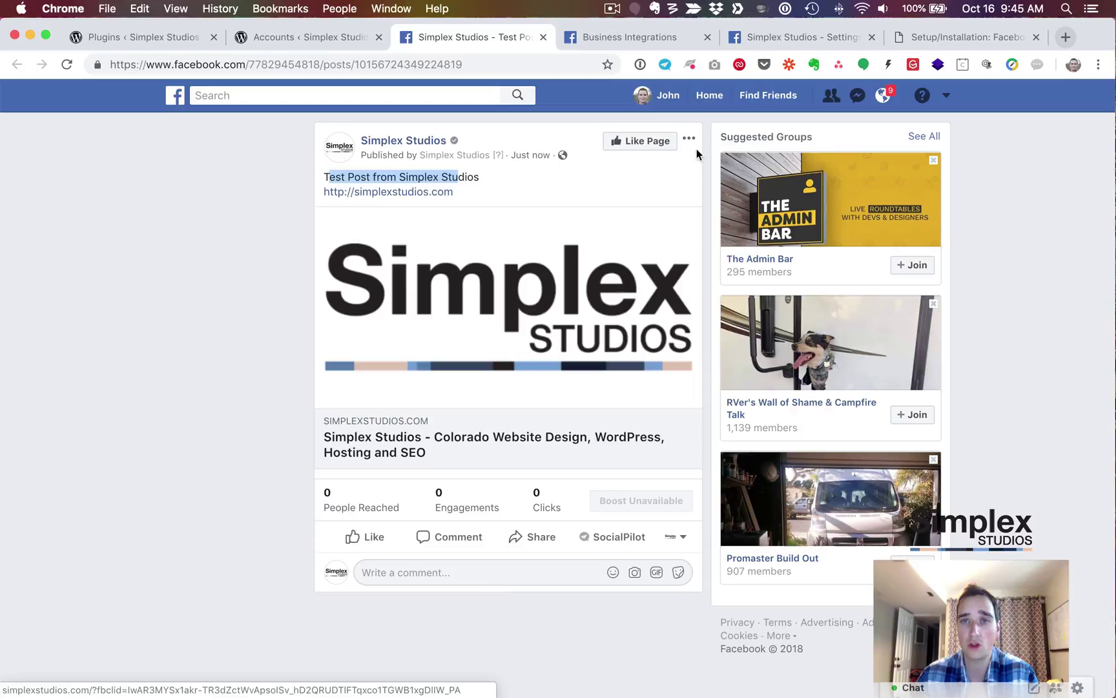
pyautogui.click(689, 138)
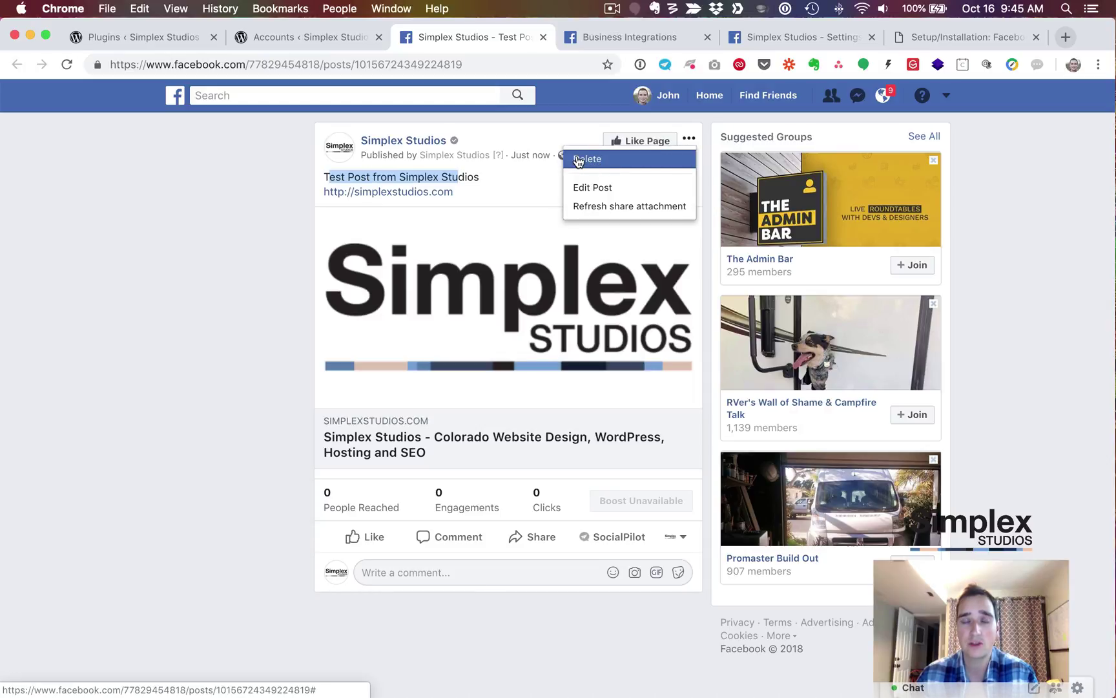
pyautogui.click(607, 158)
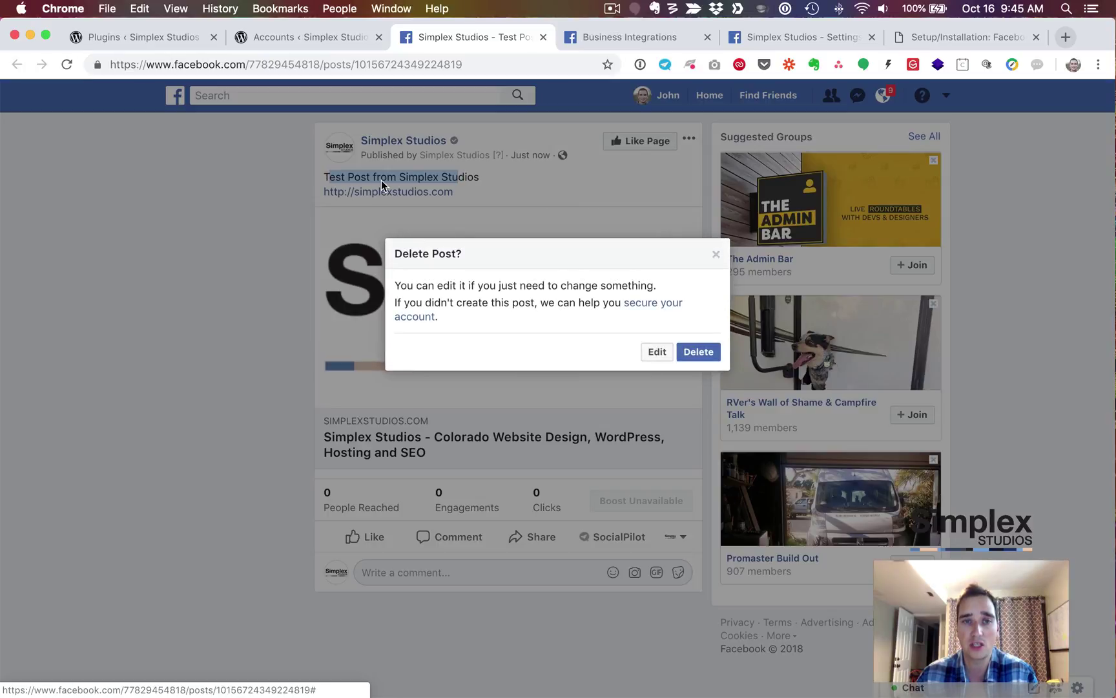
pyautogui.click(698, 351)
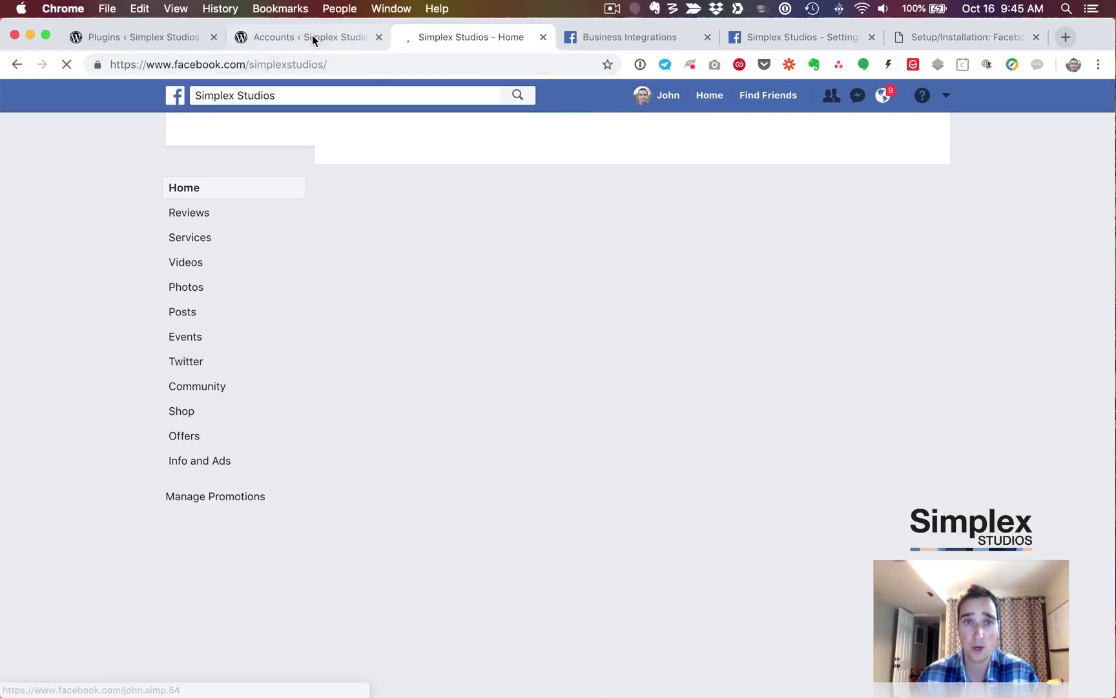
pyautogui.click(311, 36)
# Dismiss the Test Post result dialog on the SNAP Accounts page
pyautogui.click(268, 399)
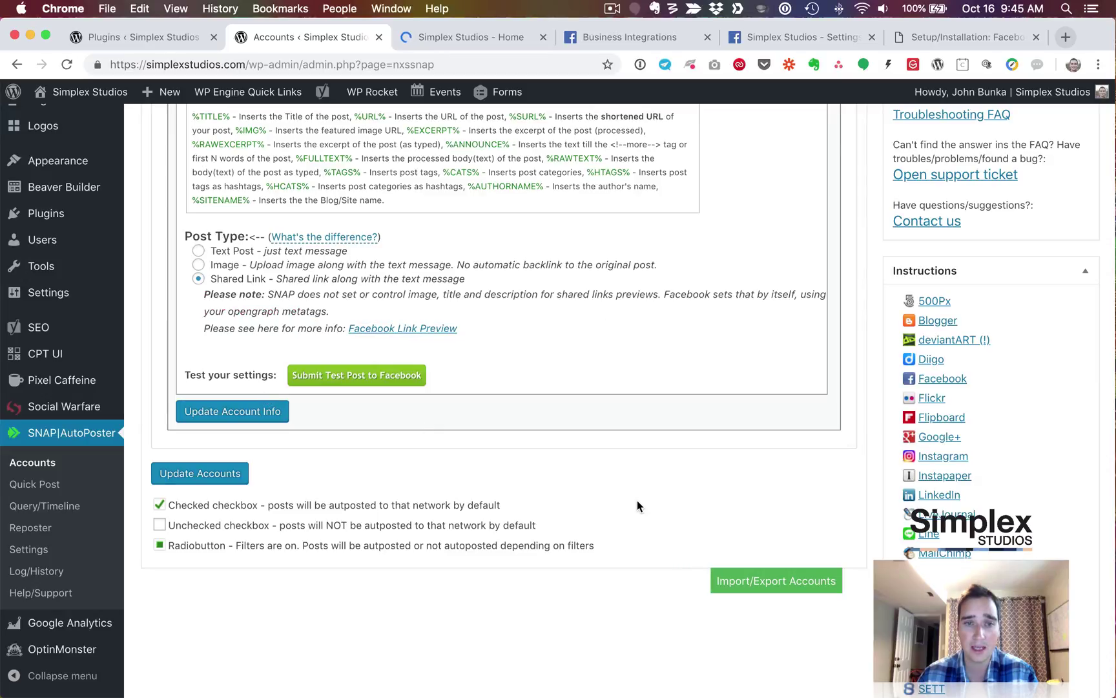
pyautogui.scroll(-2, 637, 506)
pyautogui.scroll(15, 468, 377)
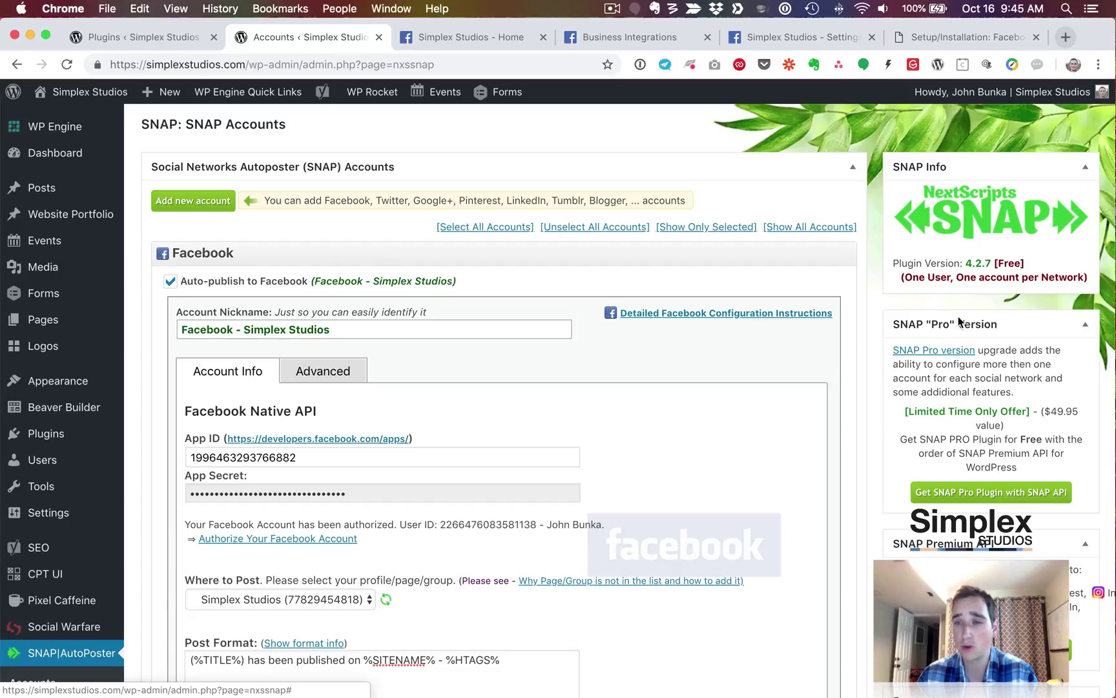
# Browse the available social networks in Add New Account without adding one, then go to Posts
pyautogui.click(221, 207)
pyautogui.click(297, 252)
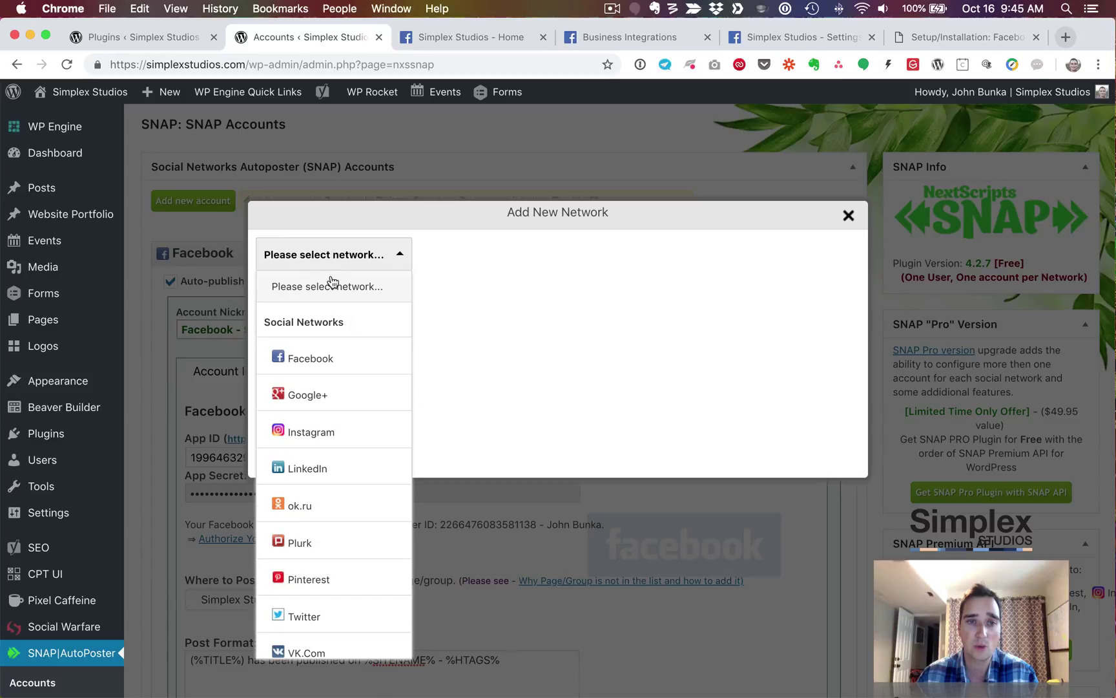
pyautogui.click(849, 216)
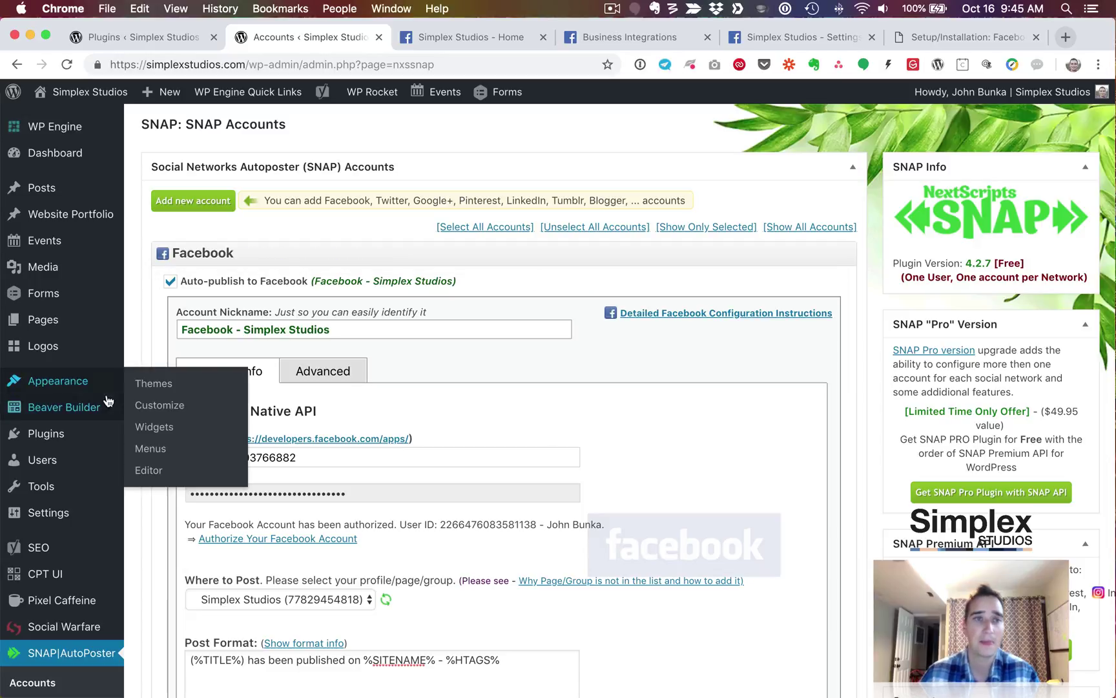
pyautogui.click(47, 188)
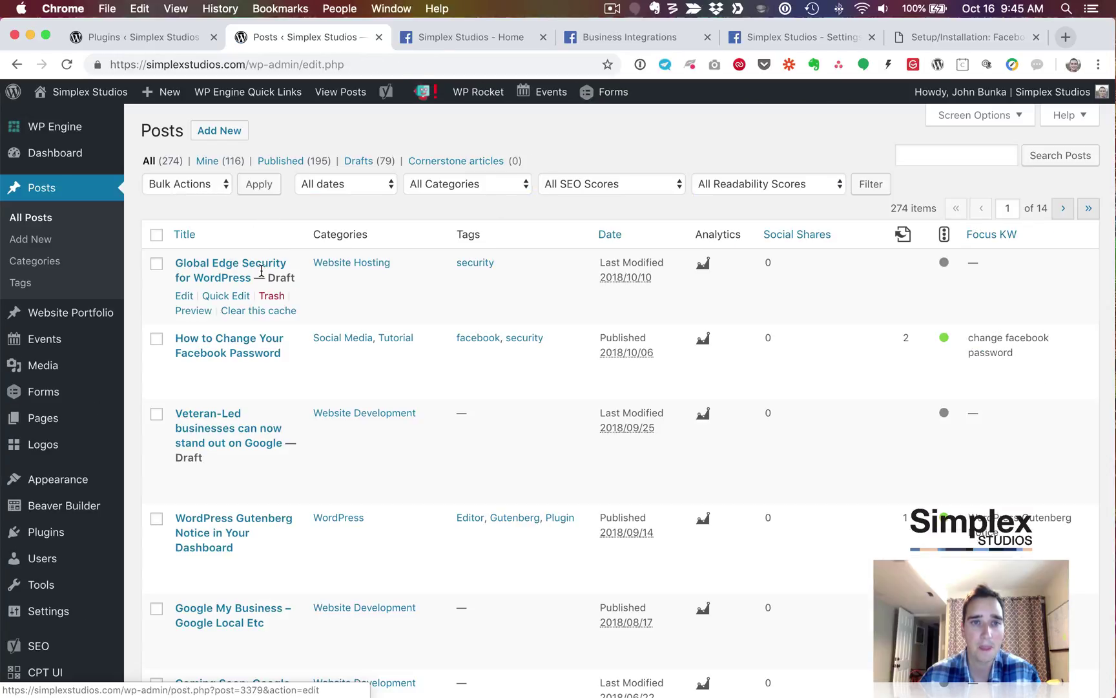
# Open the 'Global Edge Security for WordPress' post in the editor
pyautogui.click(260, 268)
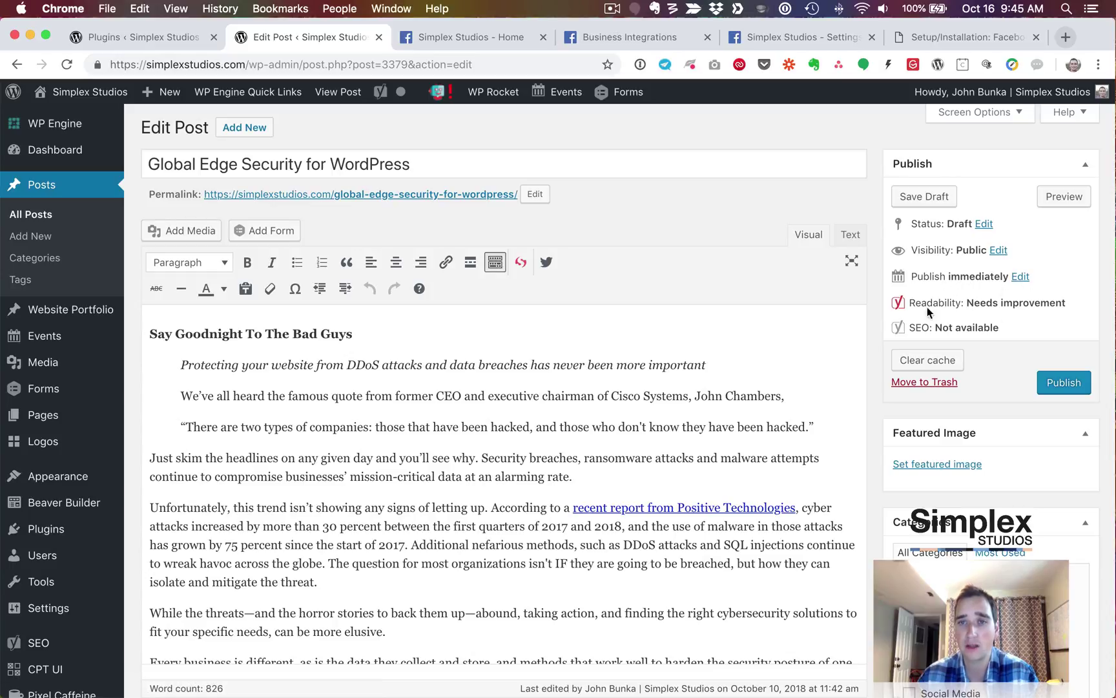
pyautogui.scroll(-20, 890, 381)
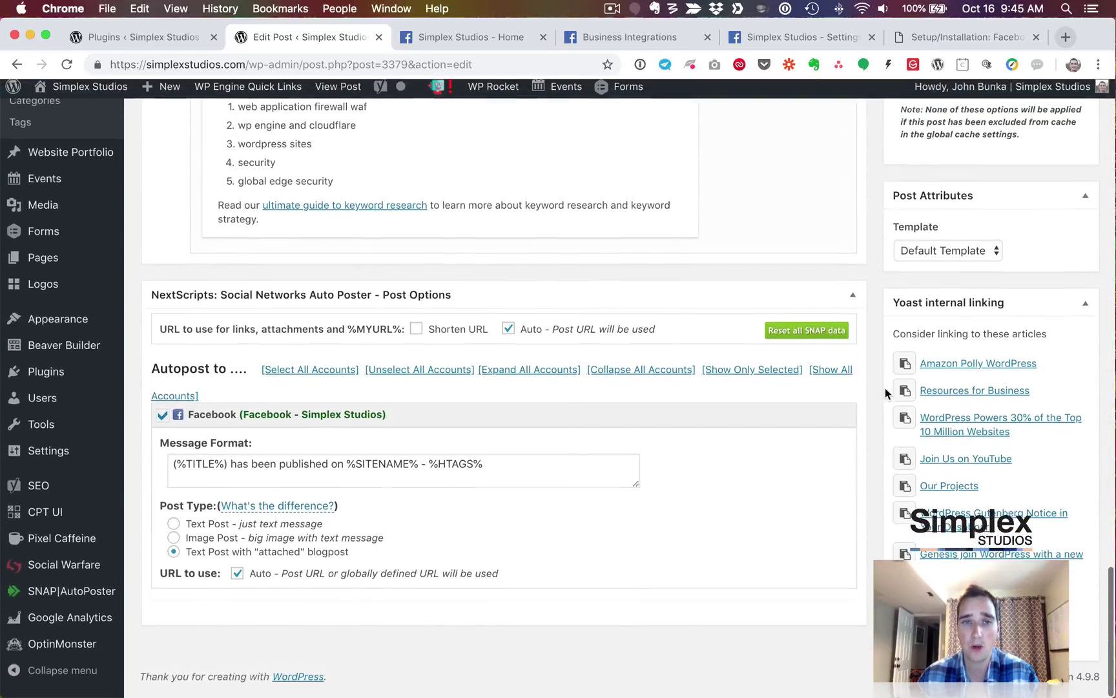
pyautogui.scroll(20, 887, 387)
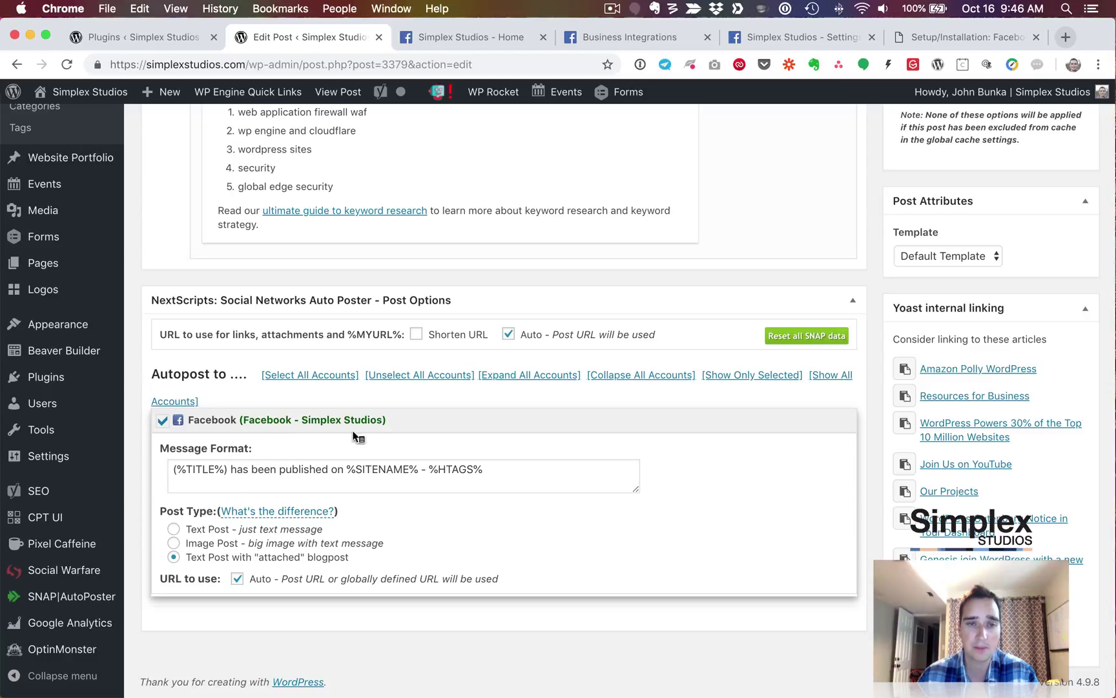
# Inspect the Facebook message format in NextScripts Post Options, highlighting its site name part
pyautogui.click(232, 482)
pyautogui.moveTo(249, 470); pyautogui.dragTo(399, 470)
pyautogui.click(405, 471)
pyautogui.scroll(-4, 659, 472)
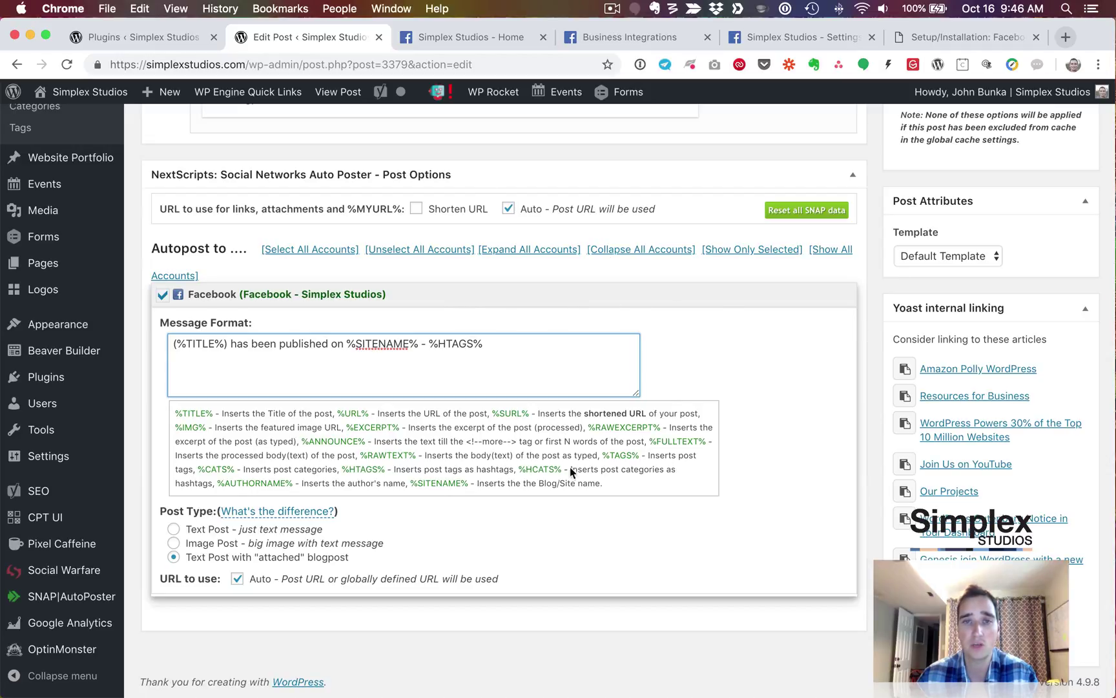
pyautogui.scroll(10, 769, 297)
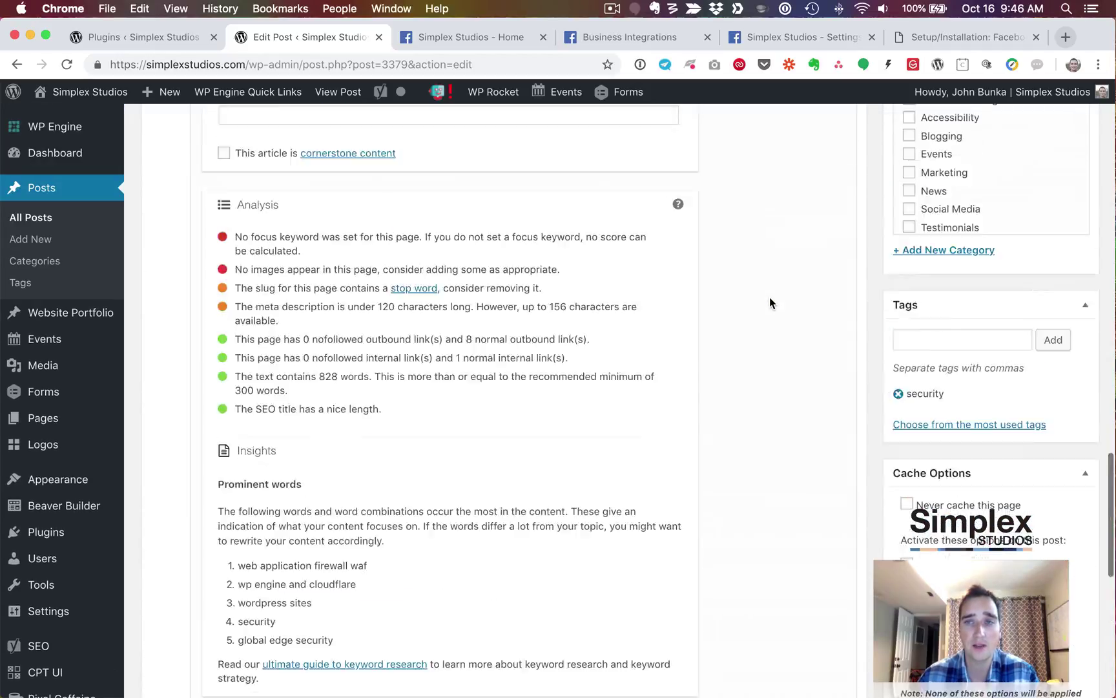
pyautogui.scroll(10, 770, 297)
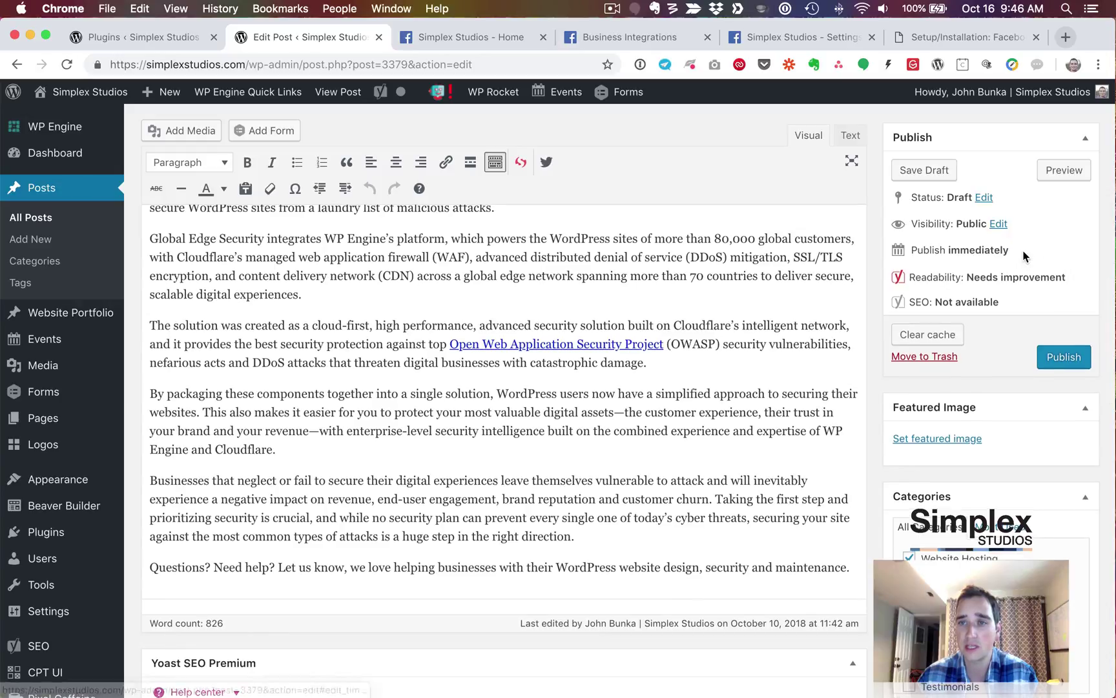
pyautogui.click(1024, 252)
pyautogui.click(920, 272)
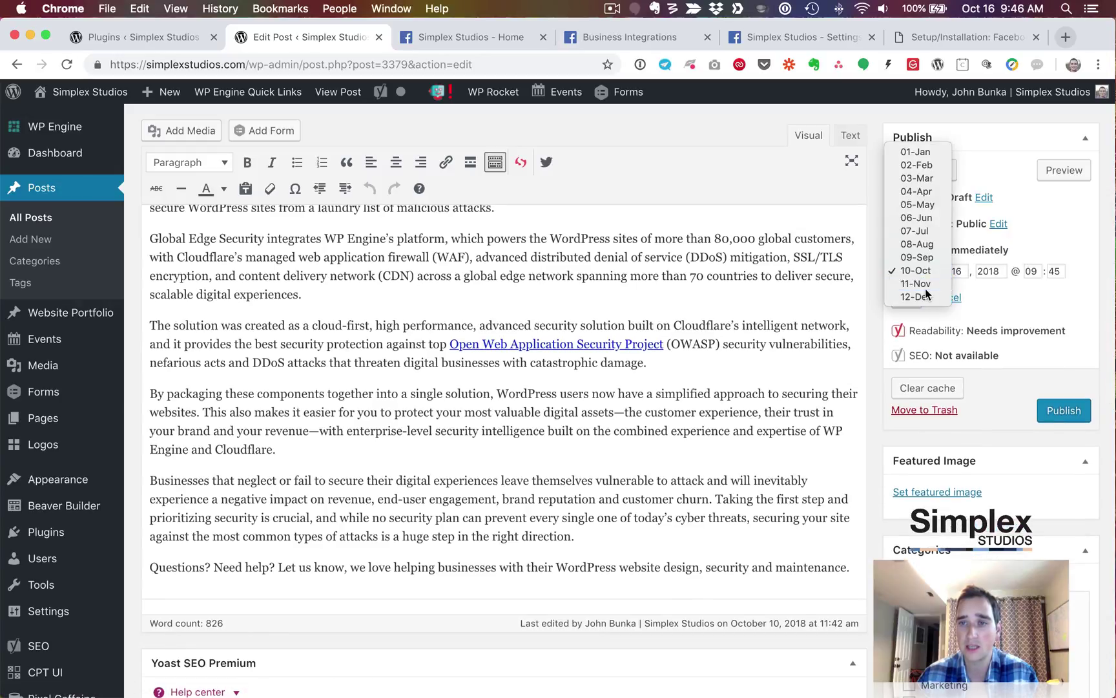
pyautogui.click(920, 285)
pyautogui.click(945, 298)
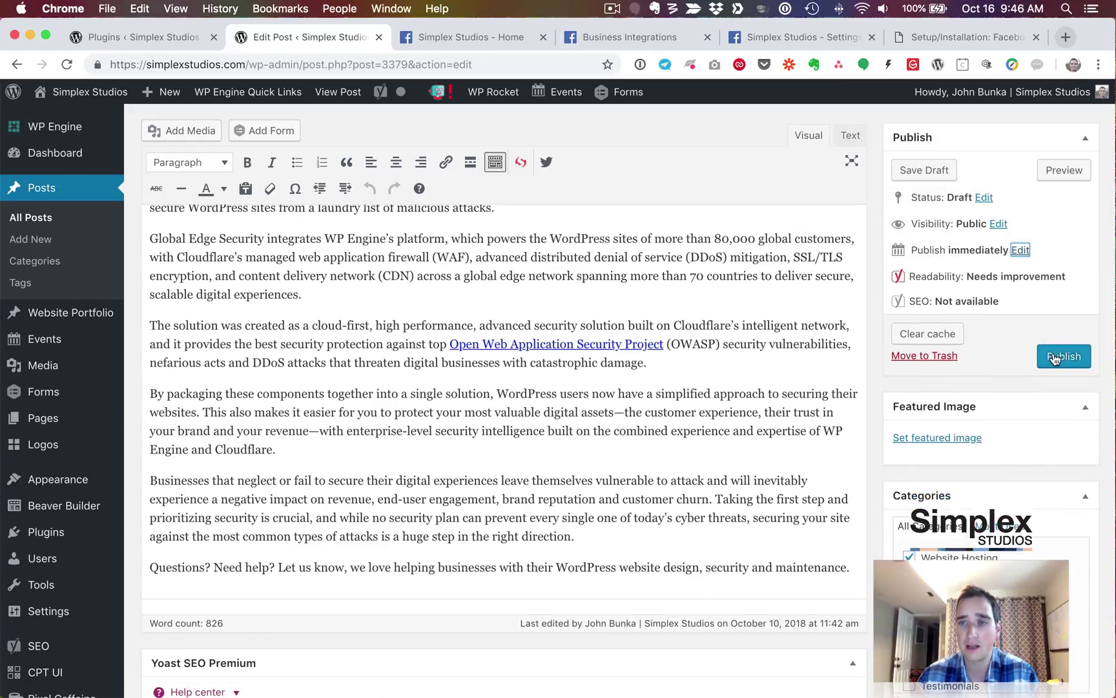